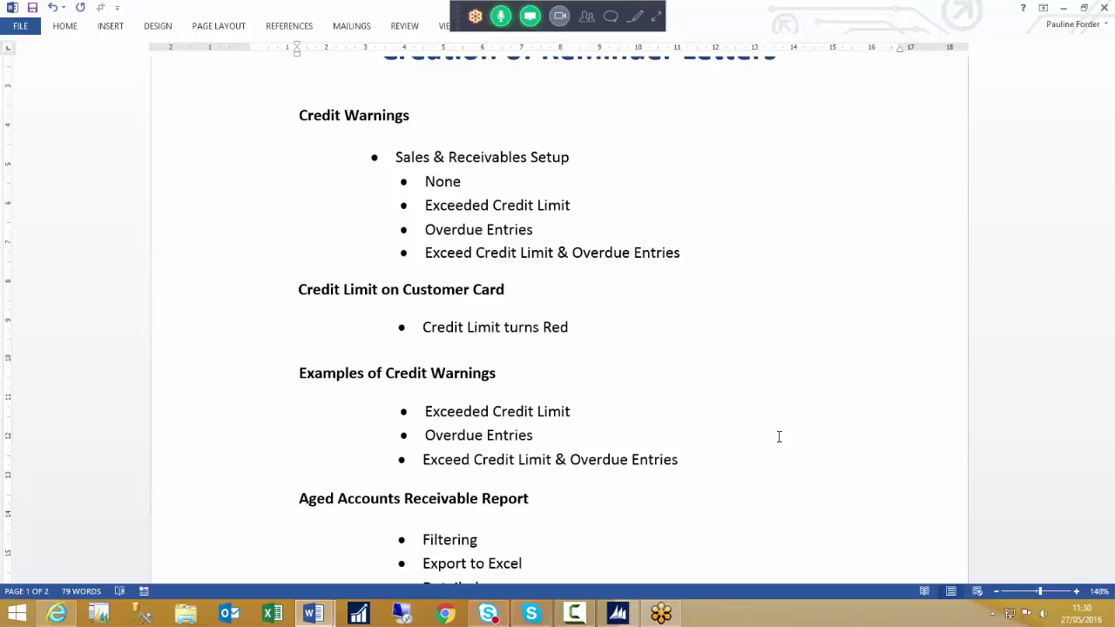
# Review the agenda document from the Credit Warnings topics down to Reminder Letters.
pyautogui.scroll(-3, 767, 437)
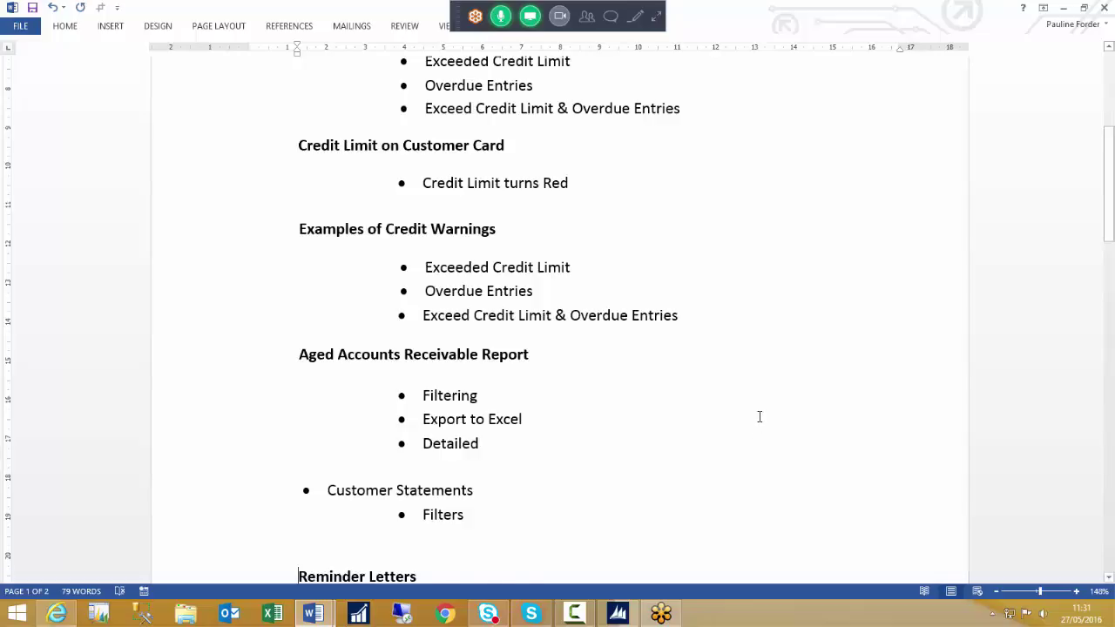
pyautogui.scroll(-3, 760, 418)
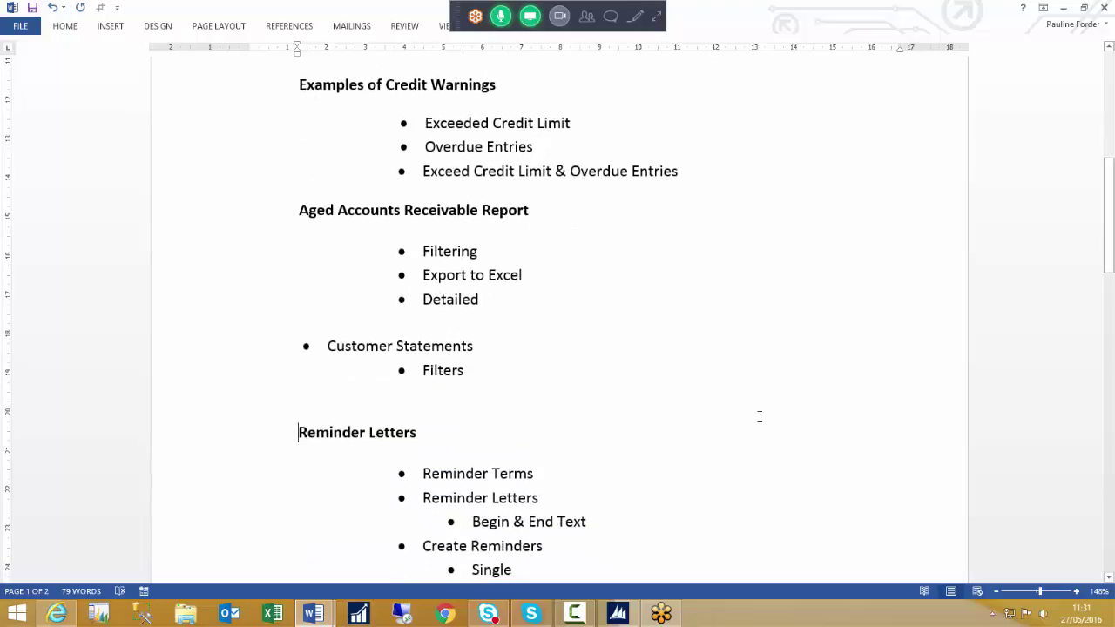
pyautogui.scroll(-3, 759, 418)
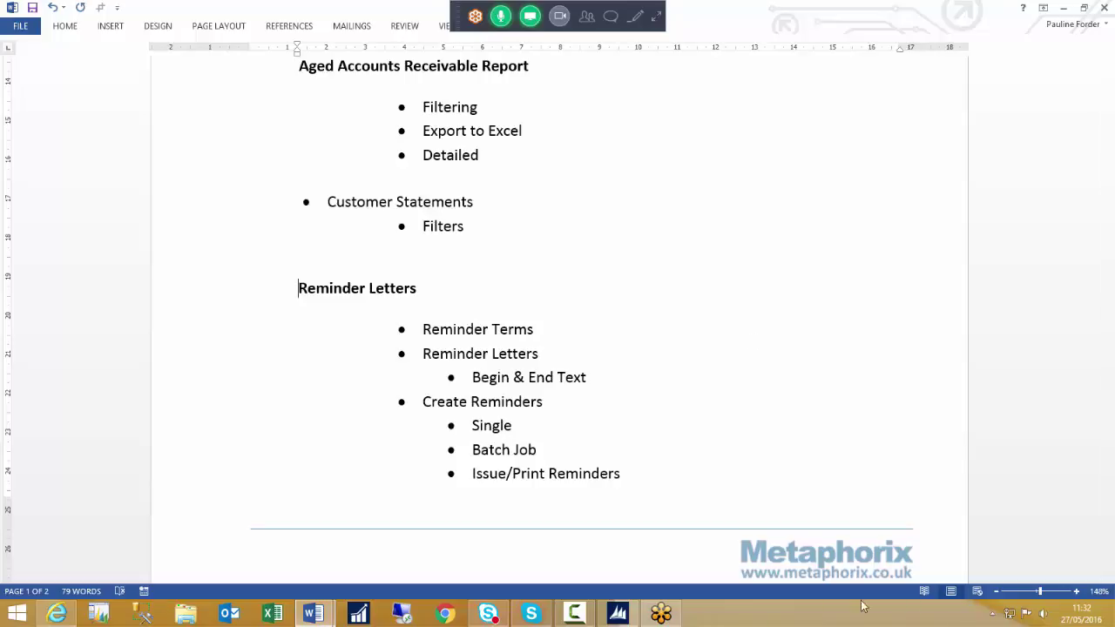
# Switch to Dynamics NAV, find Sales & Receivables Setup through the page search and open it in clear view.
pyautogui.click(618, 614)
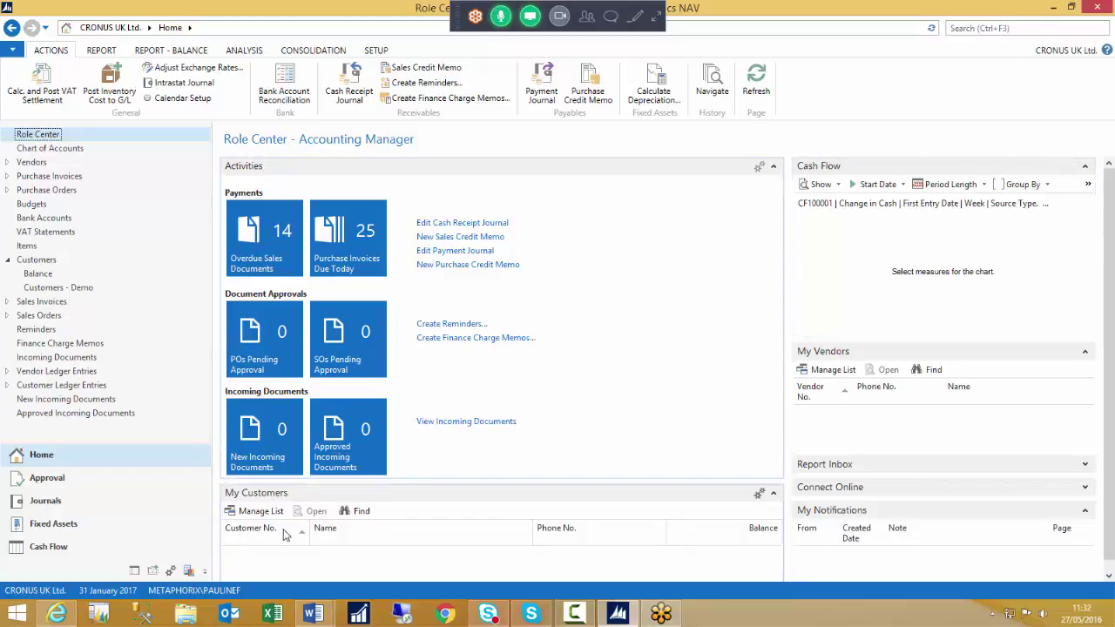
pyautogui.click(984, 28)
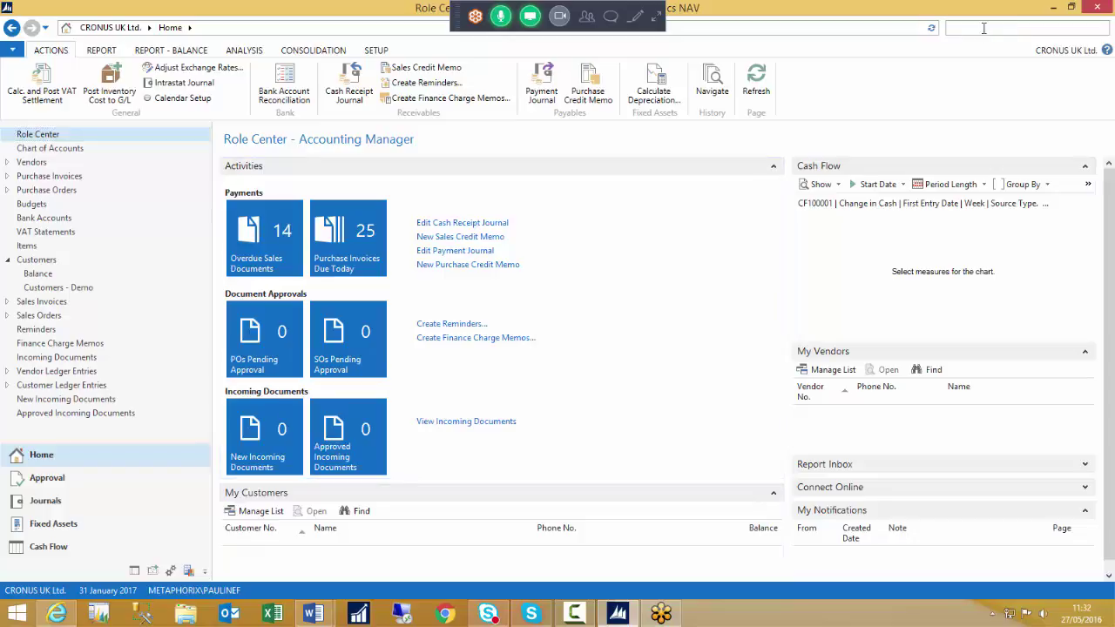
pyautogui.write('sales')
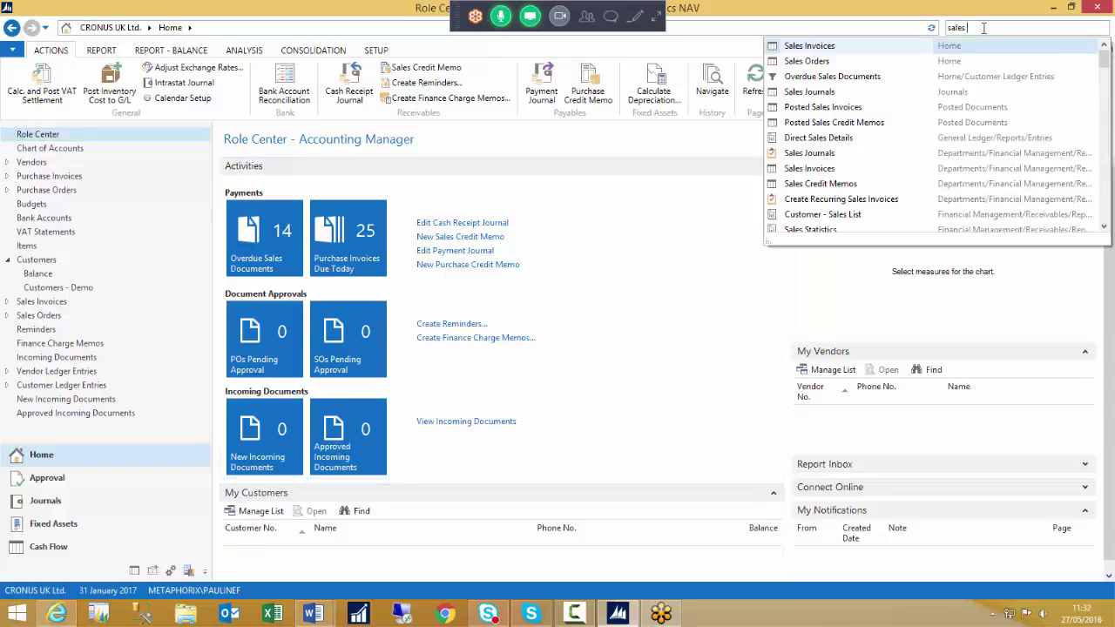
pyautogui.write(' & rec')
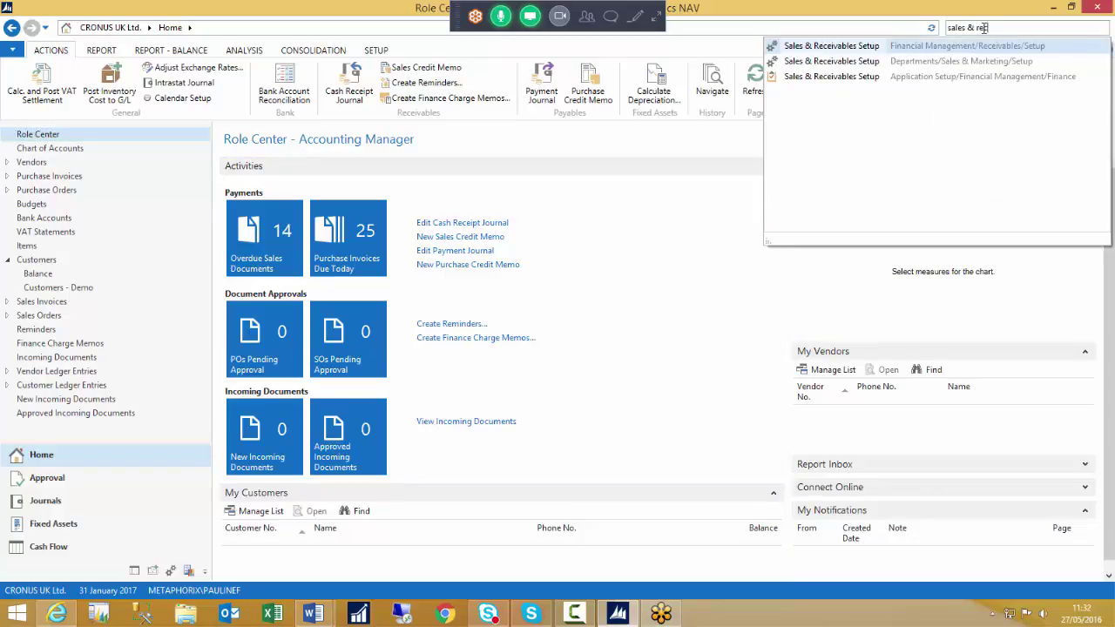
pyautogui.click(850, 48)
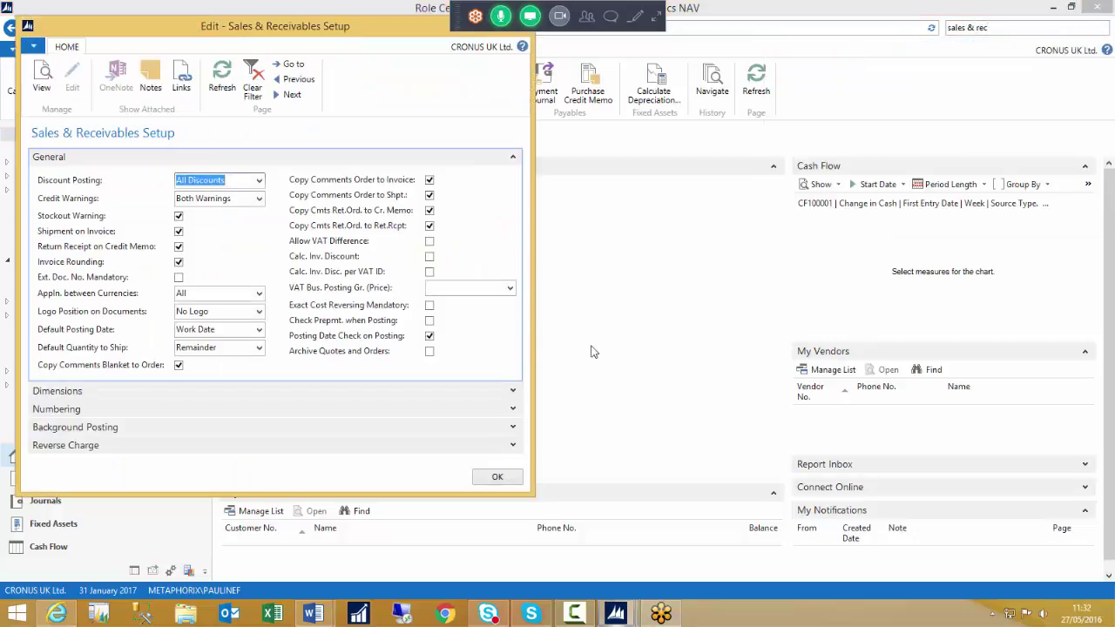
pyautogui.moveTo(246, 29); pyautogui.dragTo(509, 88)
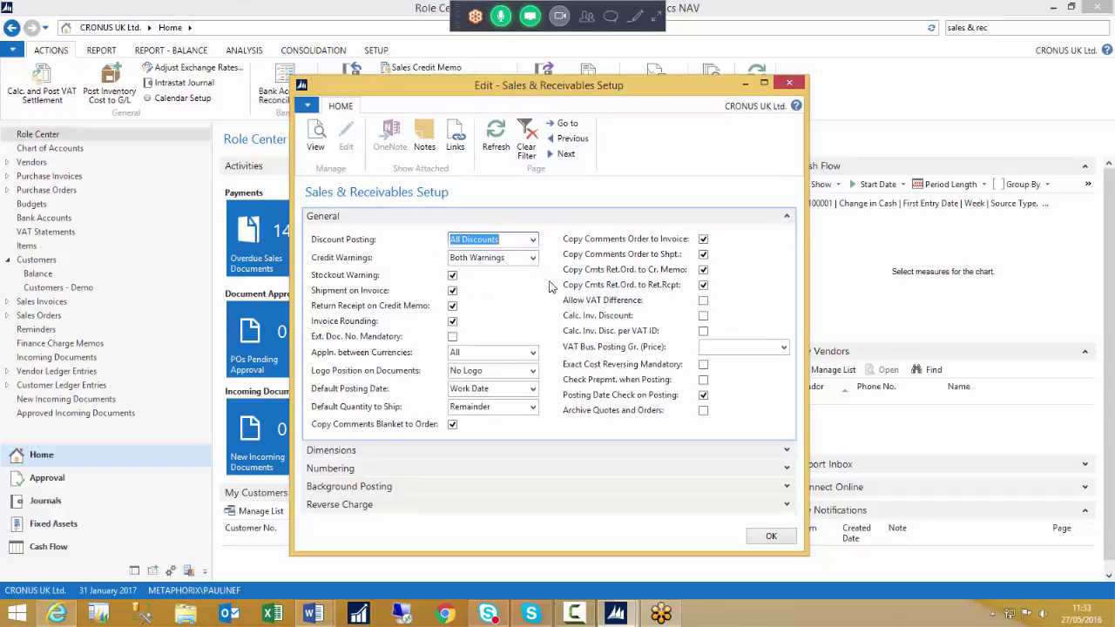
# Choose Both Warnings for Credit Warnings in the general settings and confirm the setup.
pyautogui.click(533, 259)
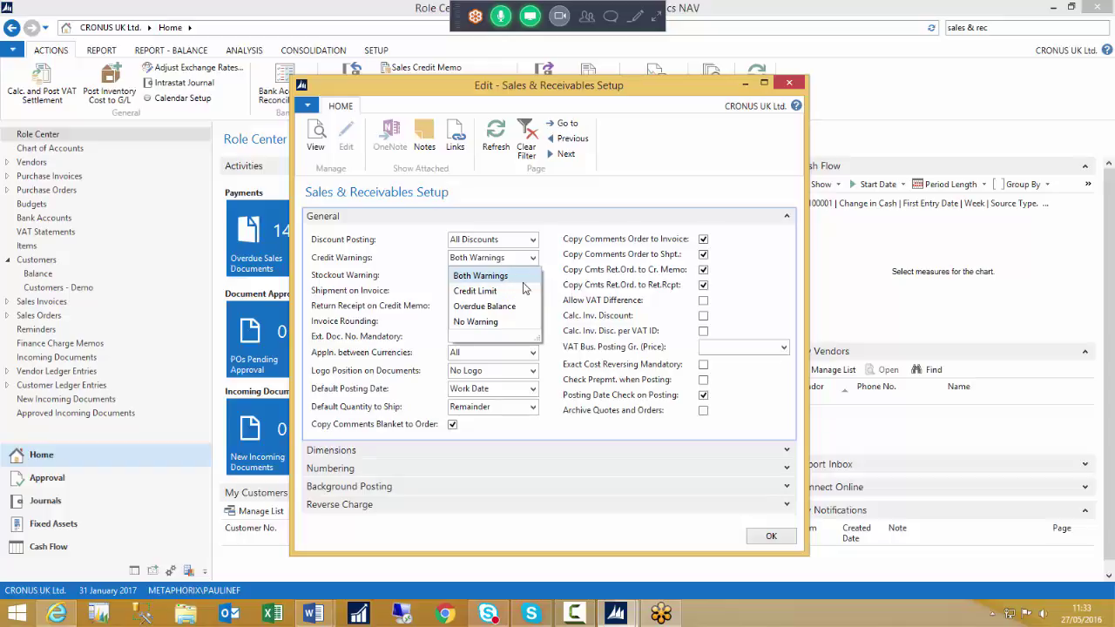
pyautogui.click(518, 275)
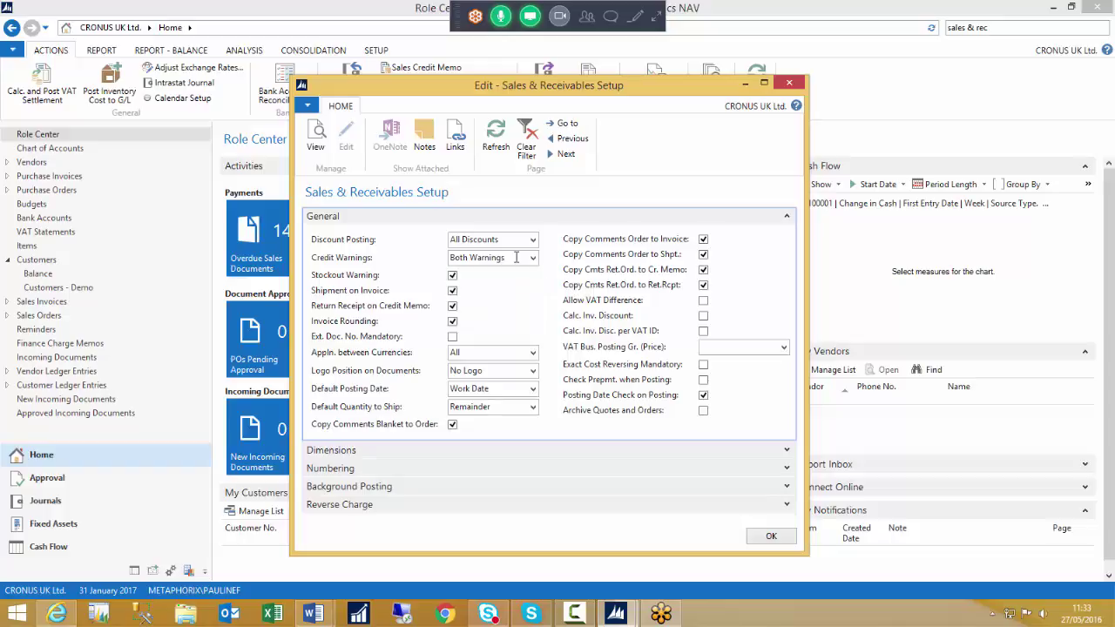
pyautogui.click(516, 257)
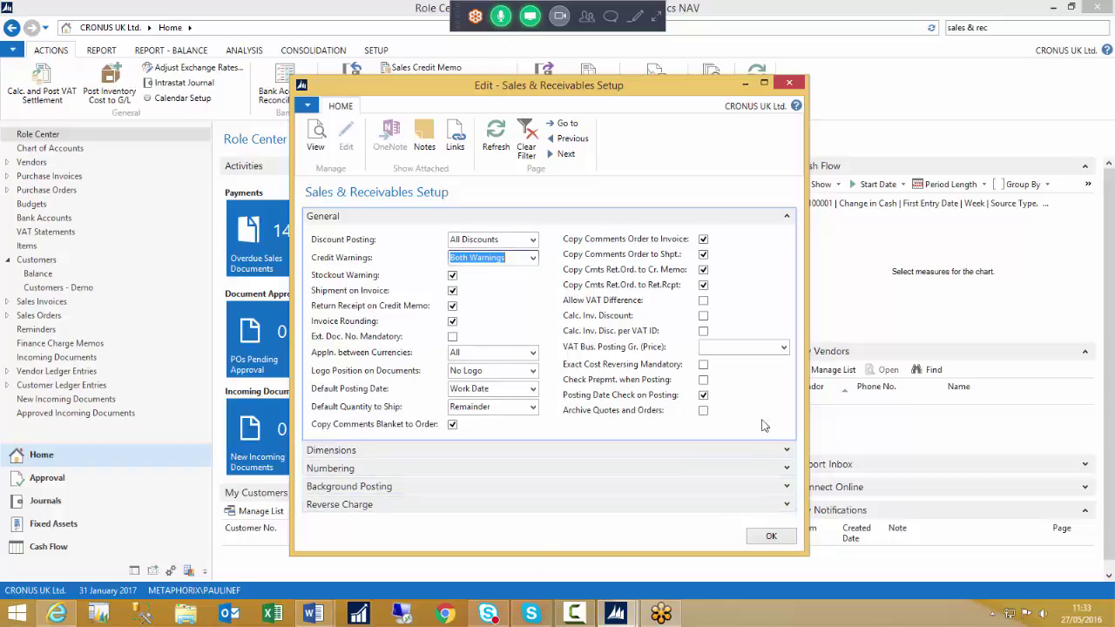
pyautogui.click(771, 537)
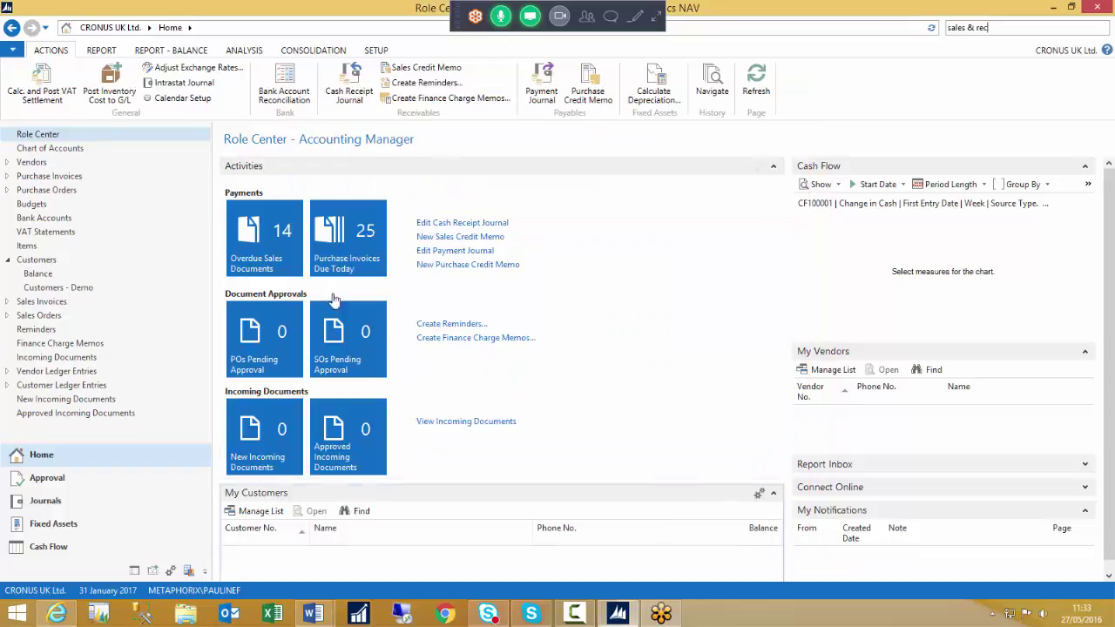
# Open the New Concepts Furniture customer card for editing from the Customers - Demo list.
pyautogui.click(68, 291)
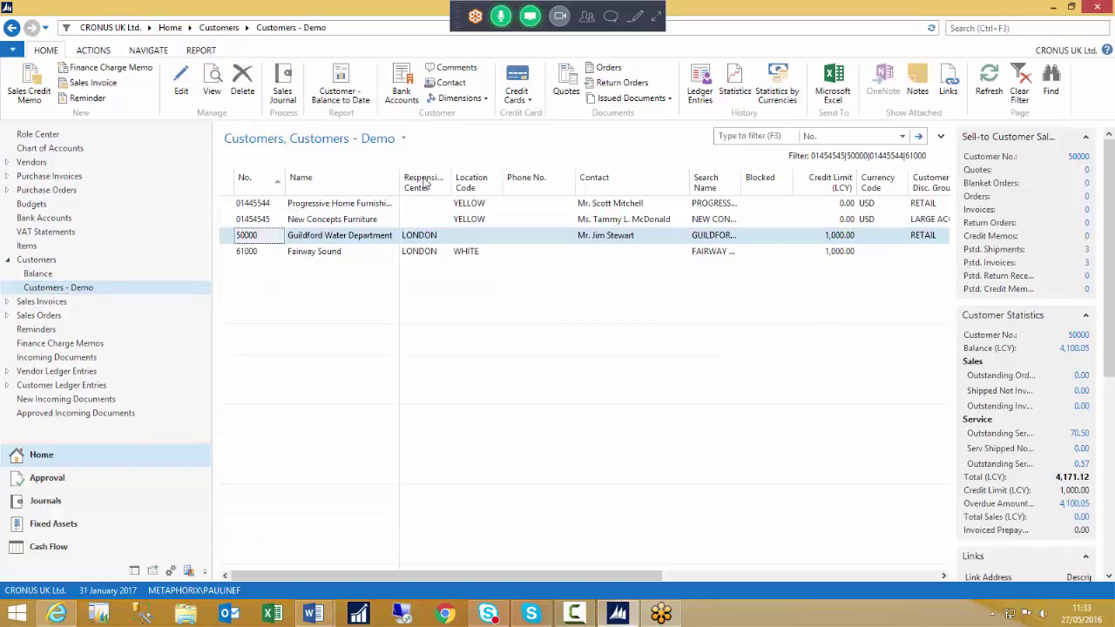
pyautogui.click(346, 221)
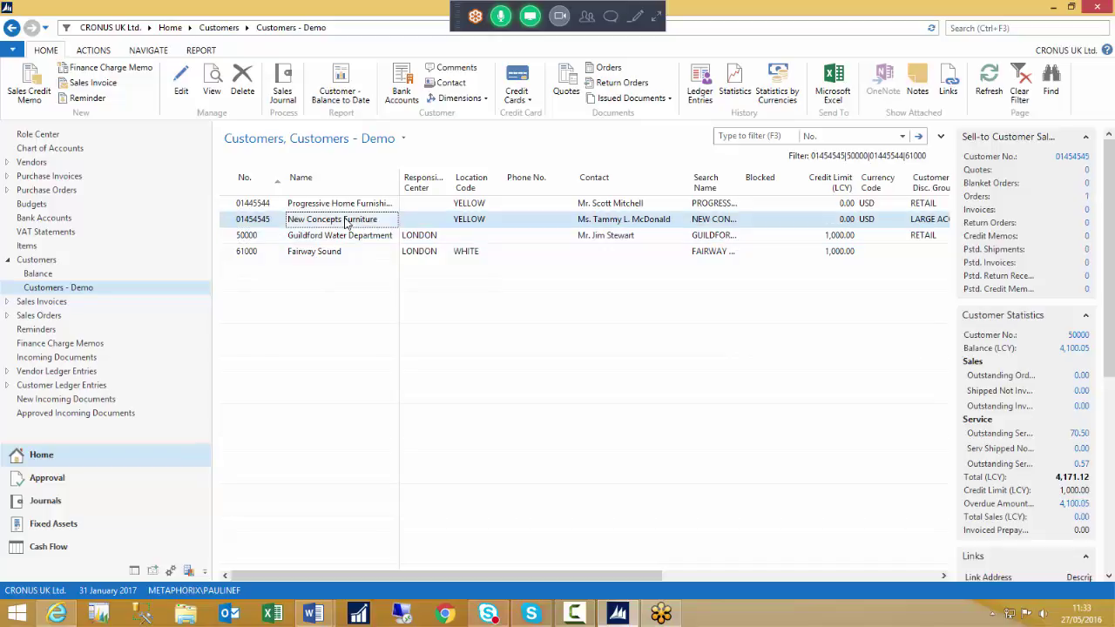
pyautogui.click(182, 78)
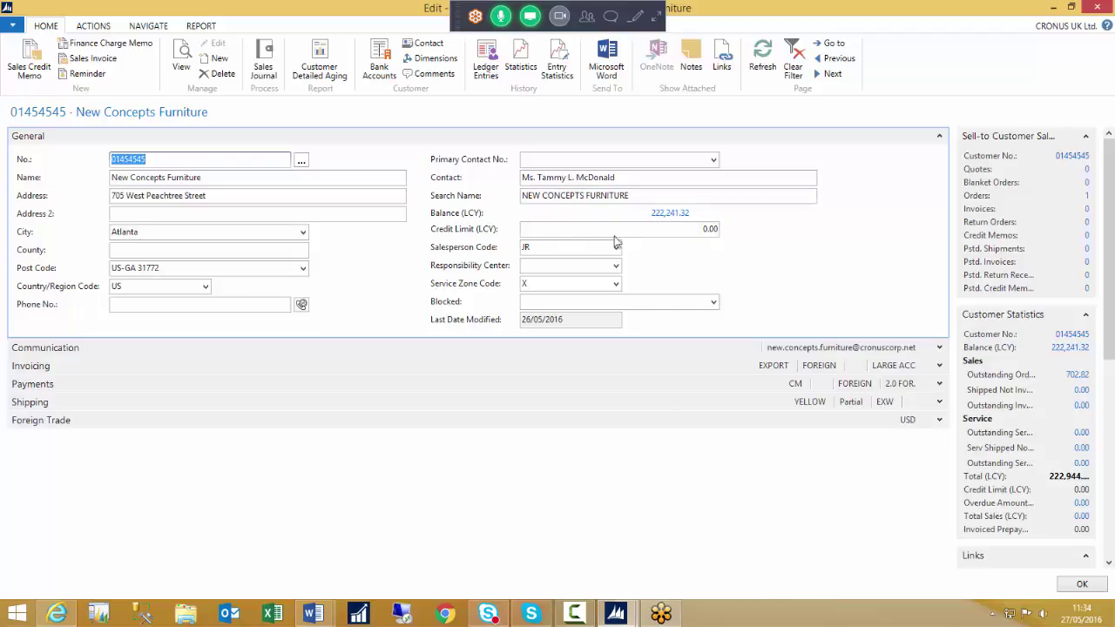
# Set the credit limit of New Concepts Furniture to 5,000.
pyautogui.moveTo(674, 231); pyautogui.dragTo(751, 228)
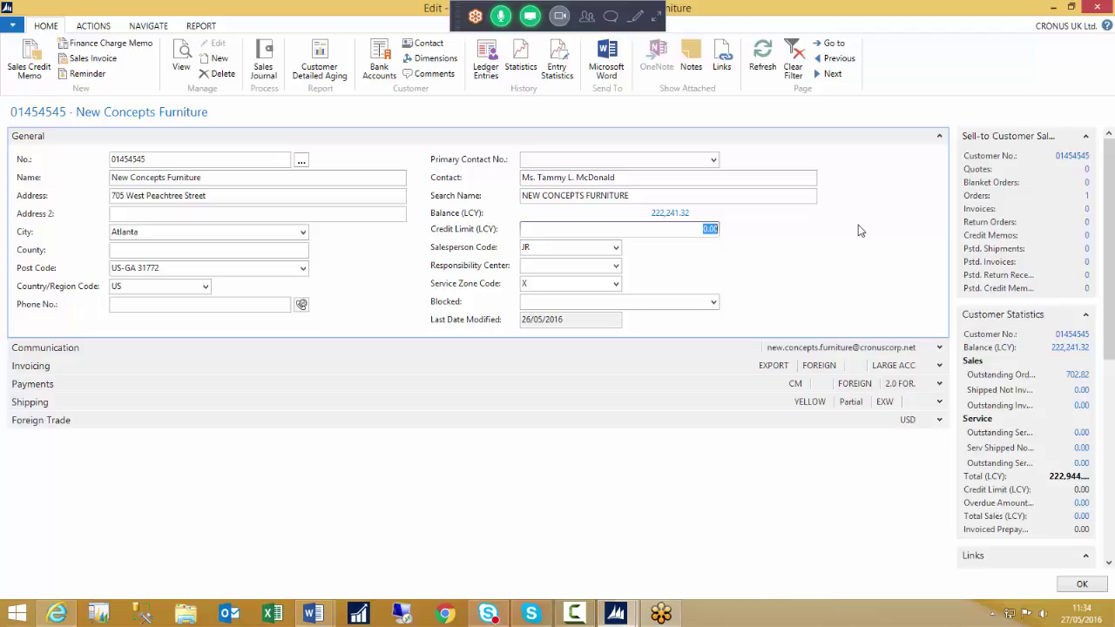
pyautogui.write('5000')
pyautogui.press('Tab')
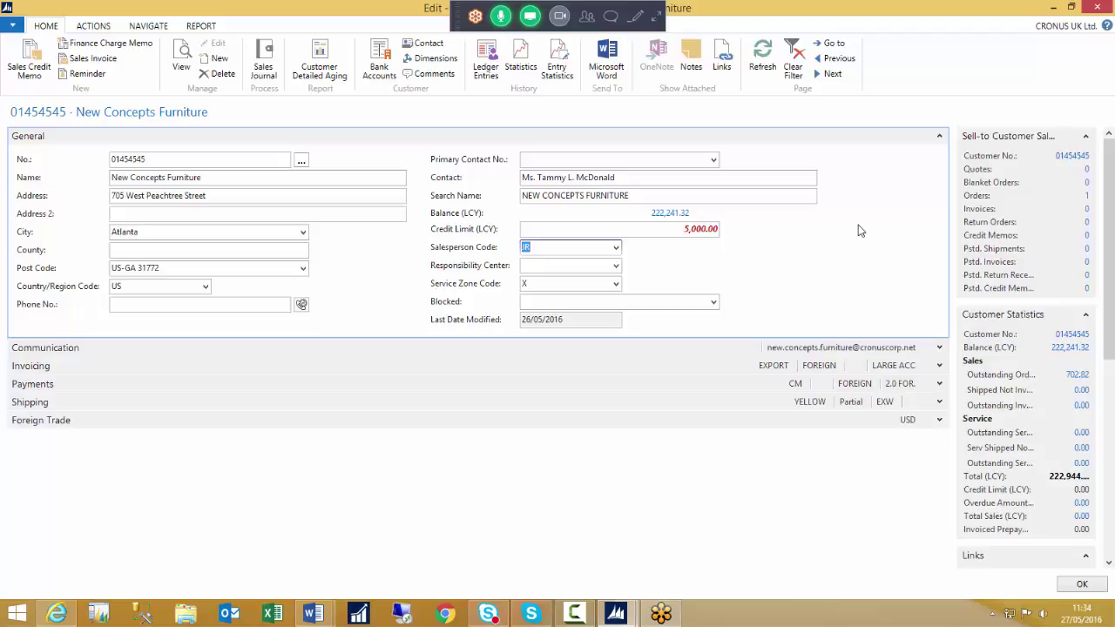
# Set the credit limit of New Concepts Furniture to 250,000 and close the customer card.
pyautogui.click(660, 228)
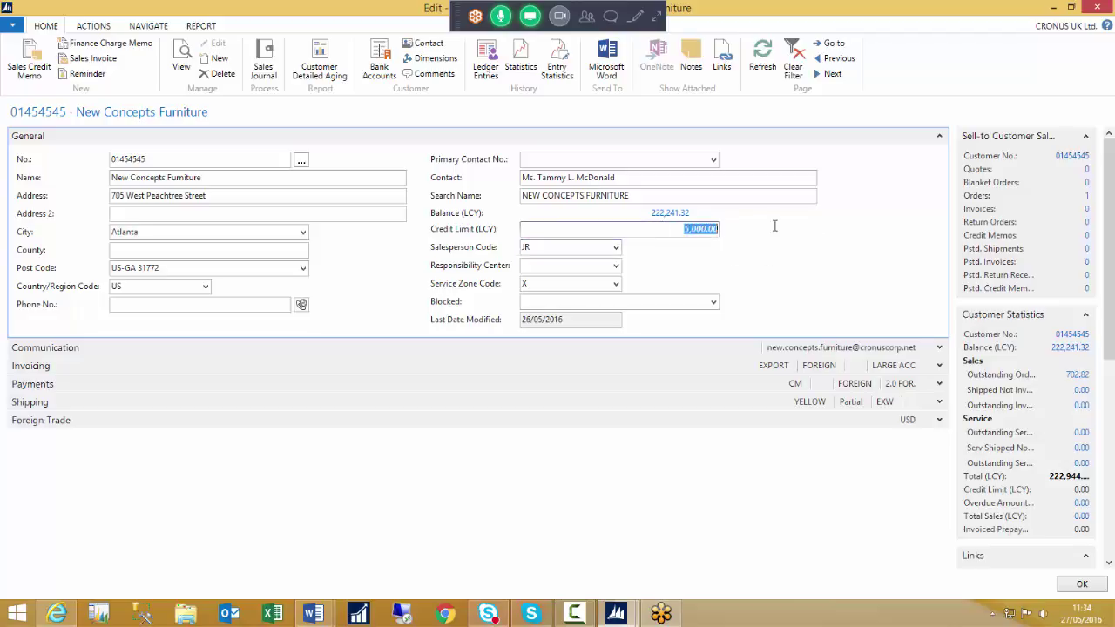
pyautogui.write('250000')
pyautogui.press('Tab')
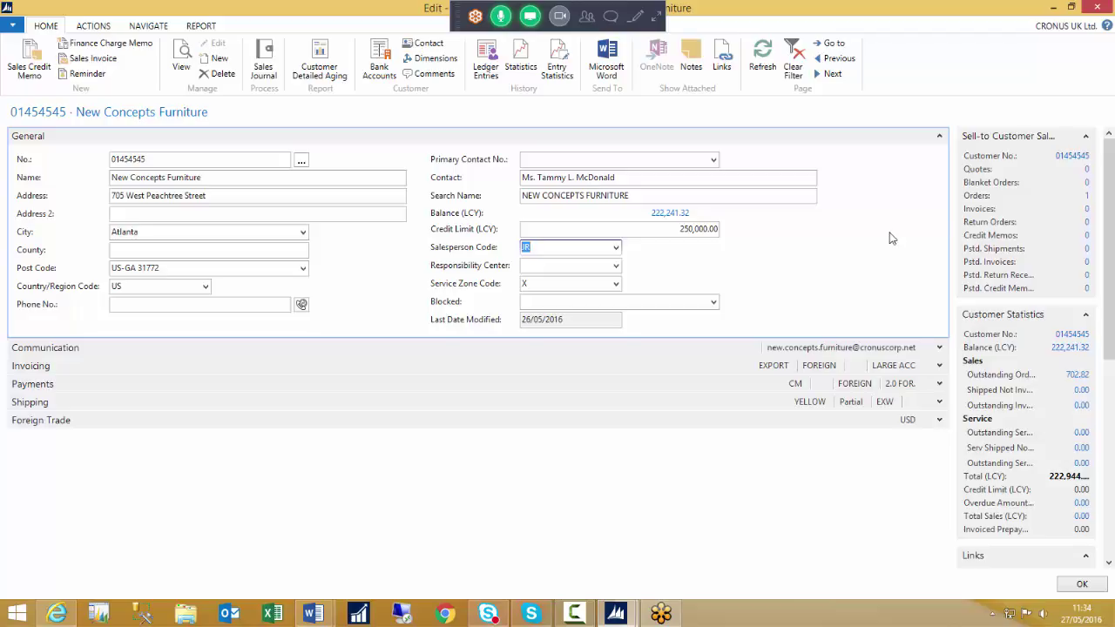
pyautogui.press('Escape')
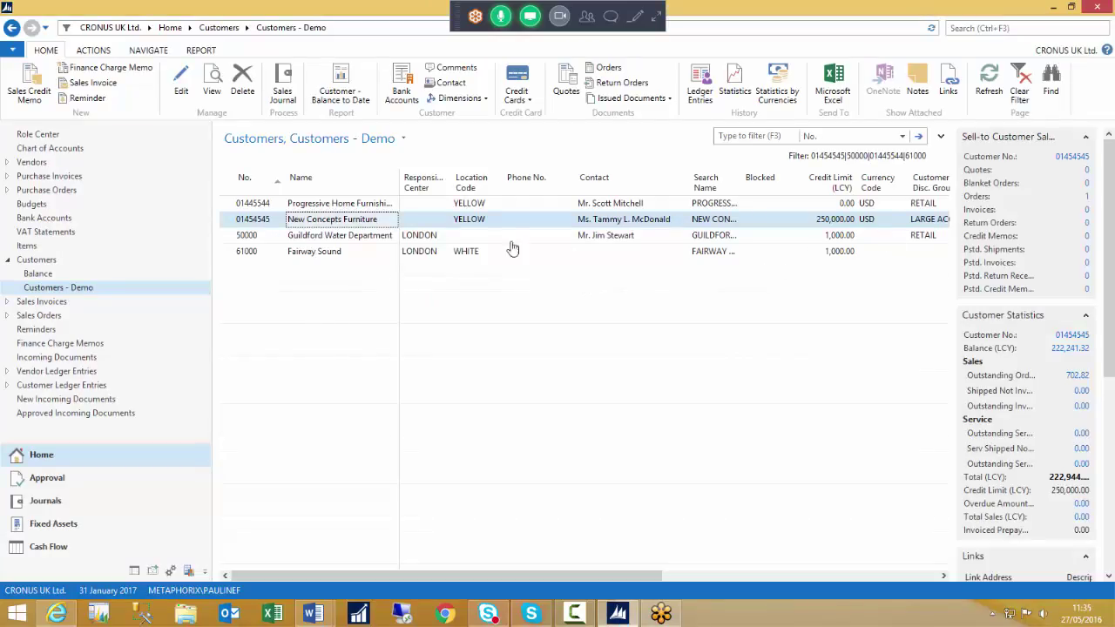
# Create a new sales invoice for Guildford Water Department from the customer list, entering its customer number as the sell-to customer.
pyautogui.click(319, 236)
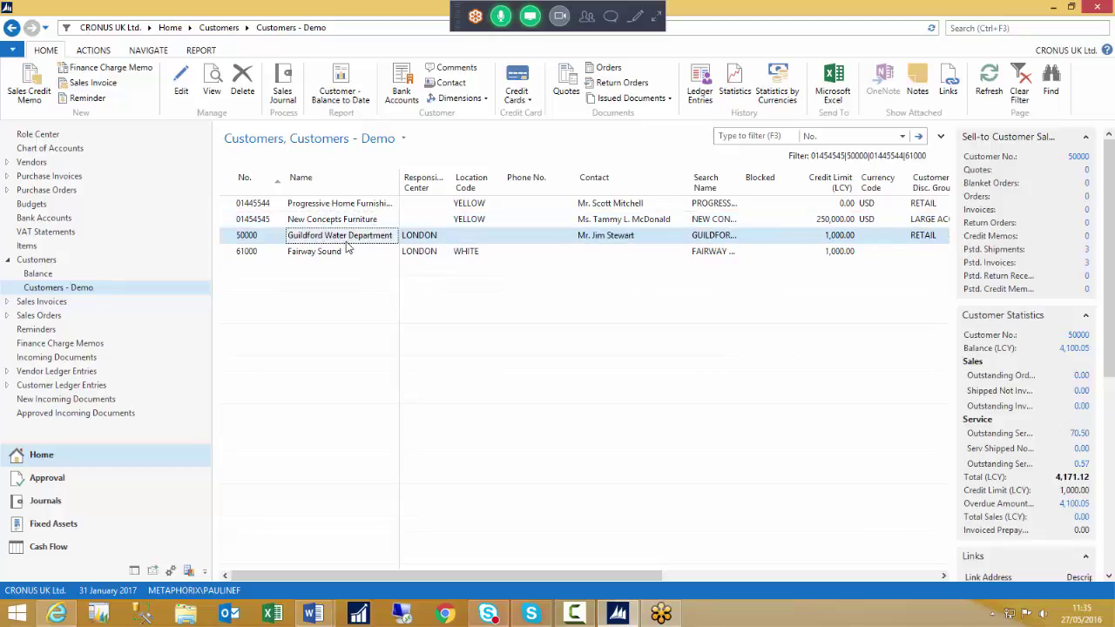
pyautogui.click(106, 86)
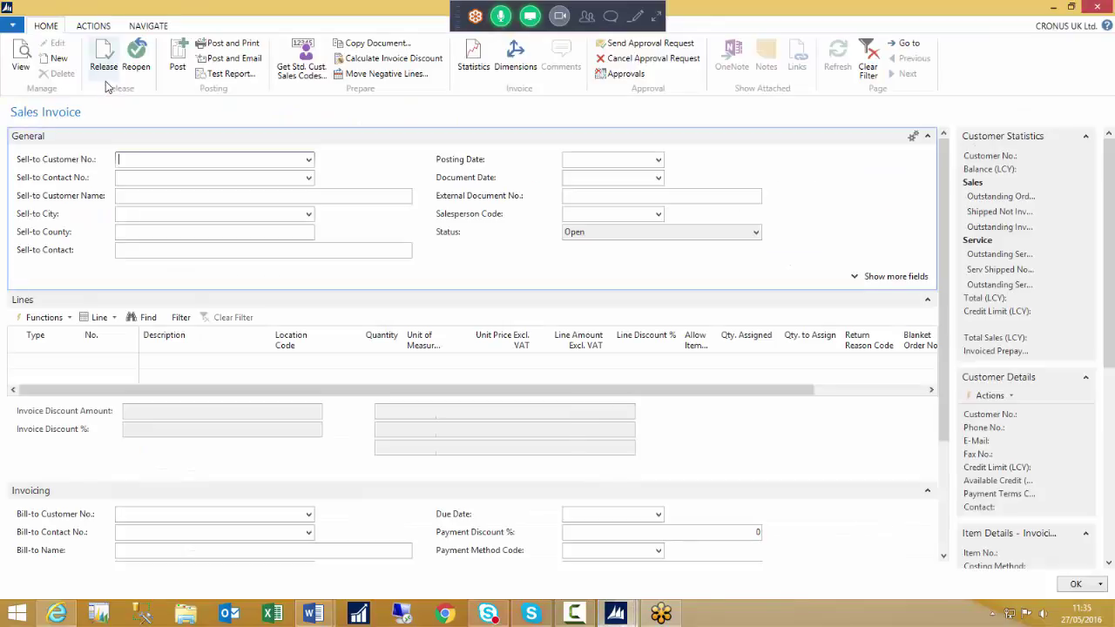
pyautogui.write('50000')
pyautogui.press('Tab')
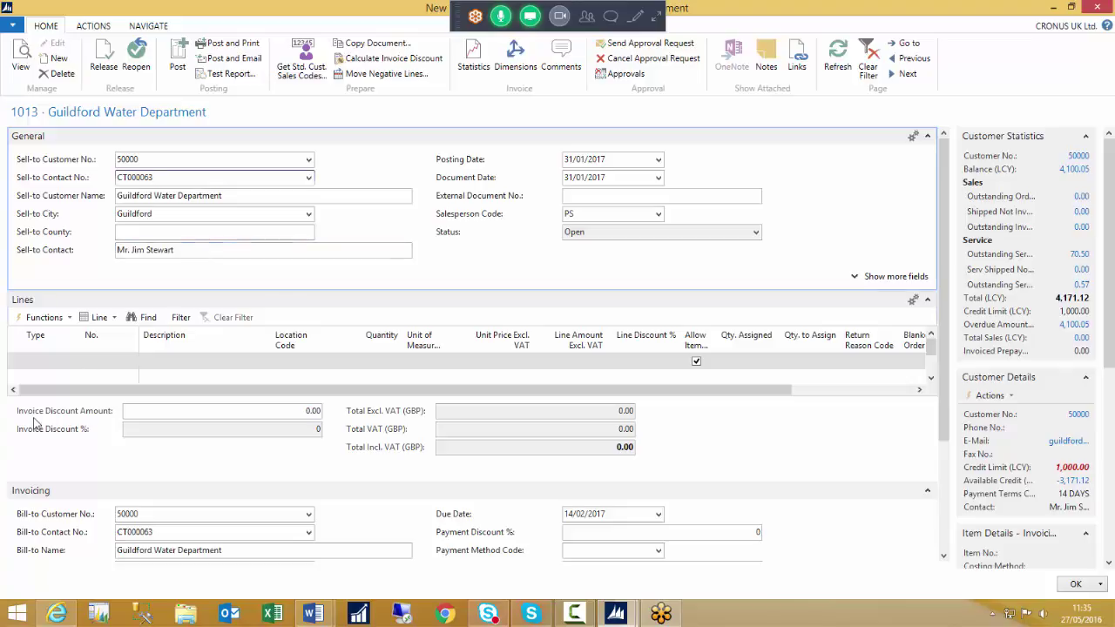
# Add an invoice line of type G/L Account for account 8210, Office Supplies.
pyautogui.click(29, 360)
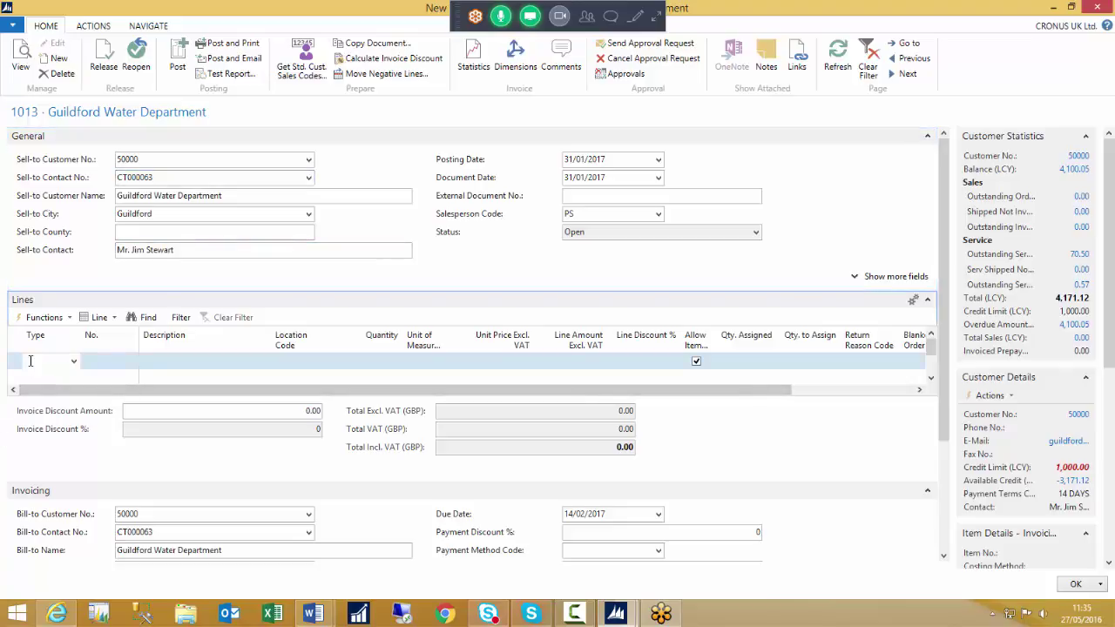
pyautogui.write('g')
pyautogui.press('Tab')
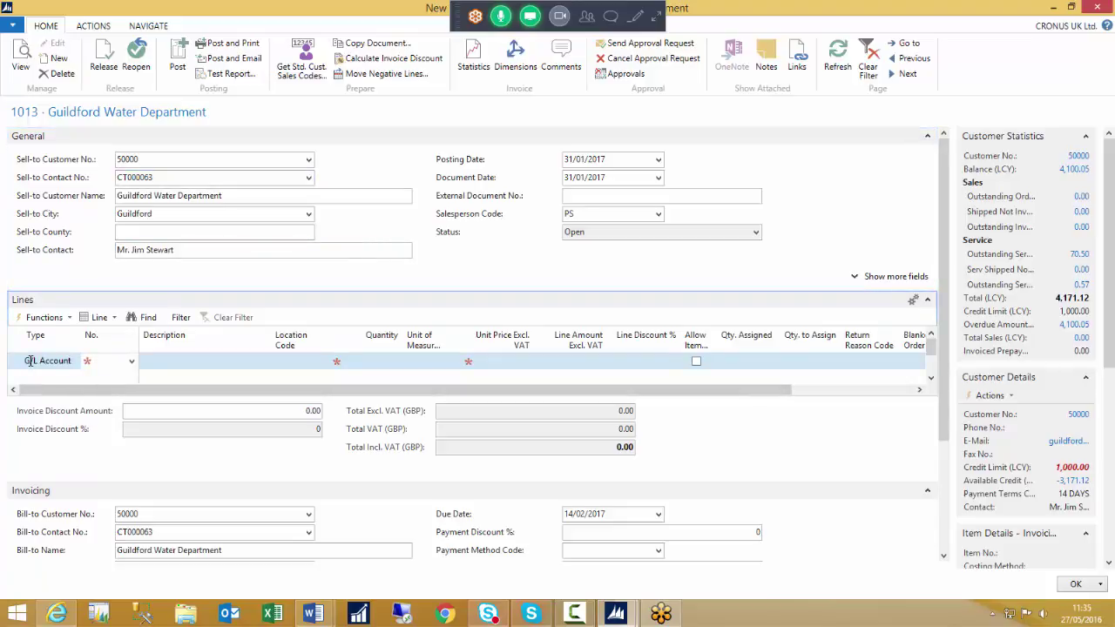
pyautogui.write('pff')
pyautogui.press('Tab')
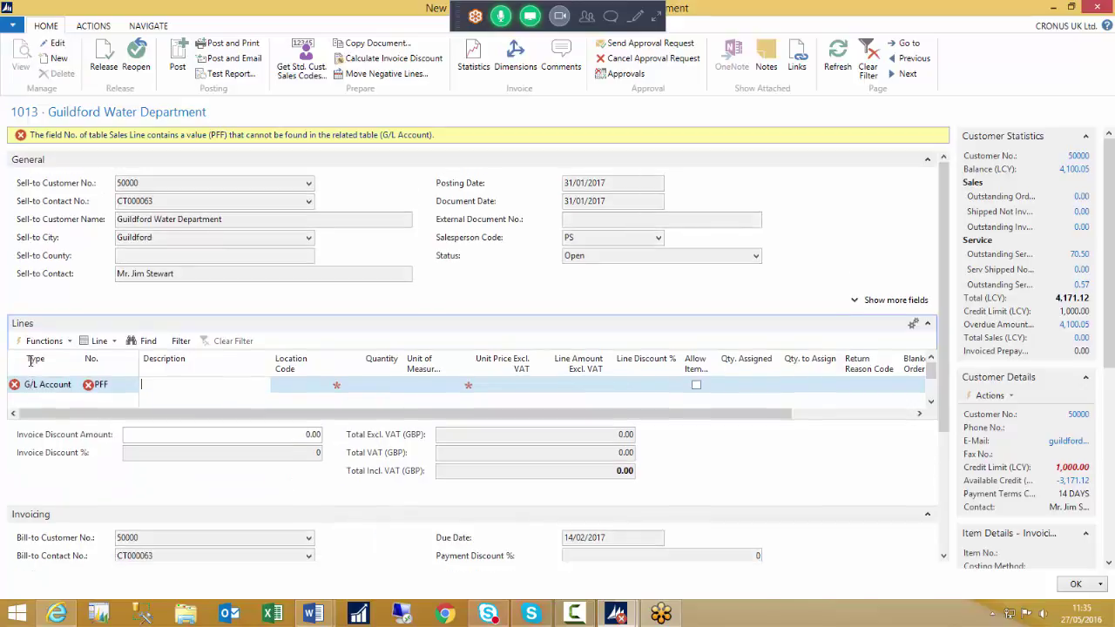
pyautogui.click(121, 382)
pyautogui.press('BackSpace')
pyautogui.press('BackSpace')
pyautogui.press('BackSpace')
pyautogui.write('od')
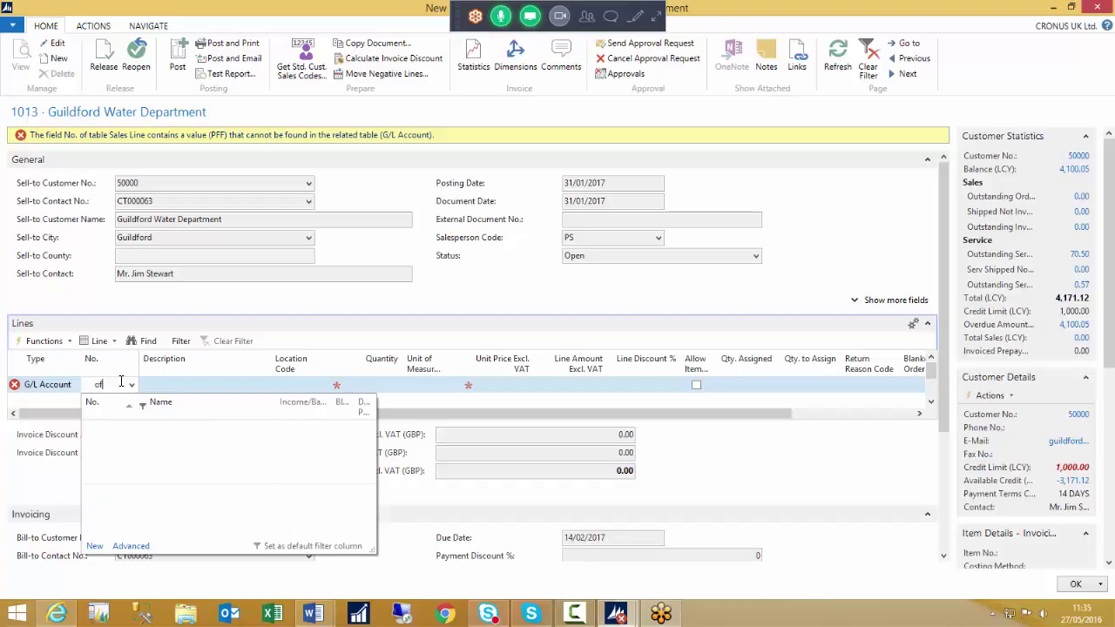
pyautogui.press('Tab')
pyautogui.press('Tab')
pyautogui.press('Tab')
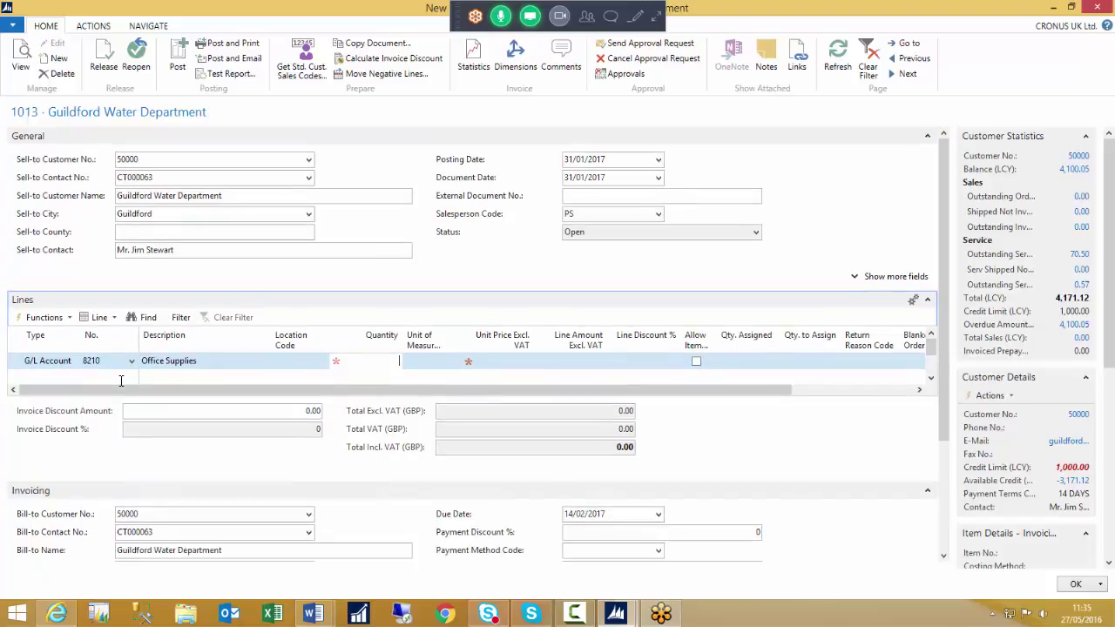
# Enter quantity 1 and a unit price on the Office Supplies line, declining to record the amount at the credit limit check.
pyautogui.write('1')
pyautogui.press('Tab')
pyautogui.press('Tab')
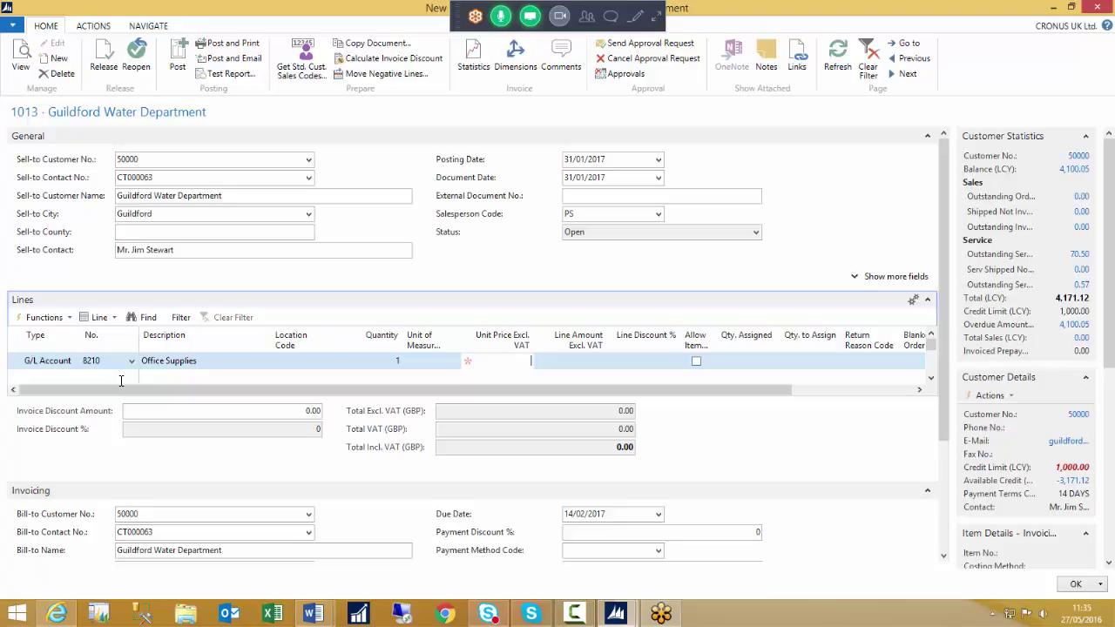
pyautogui.write('500')
pyautogui.press('Tab')
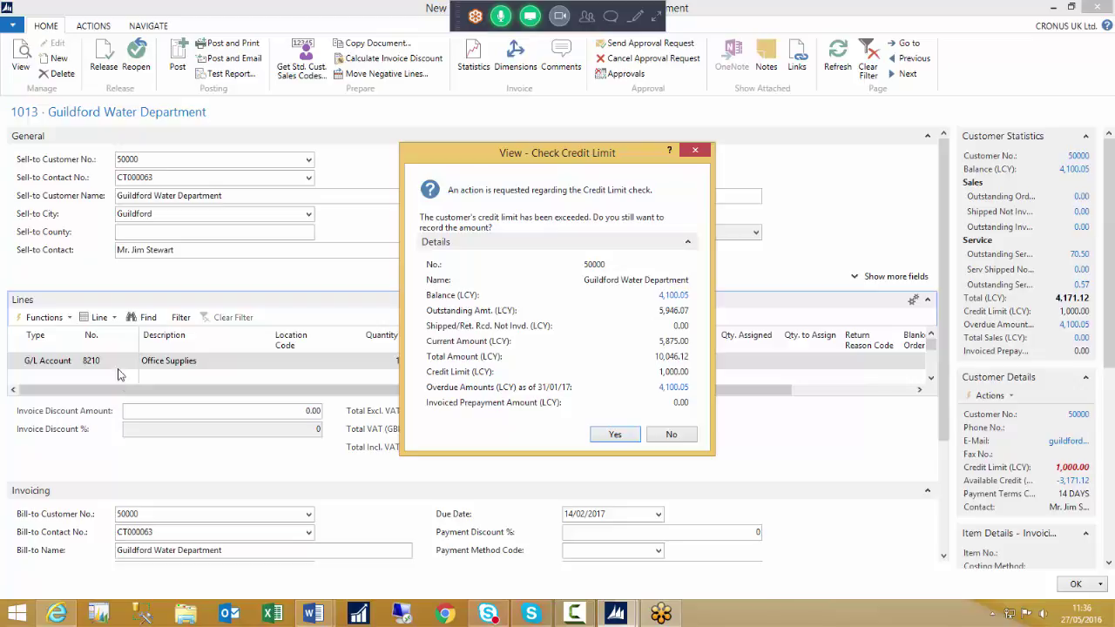
pyautogui.click(671, 435)
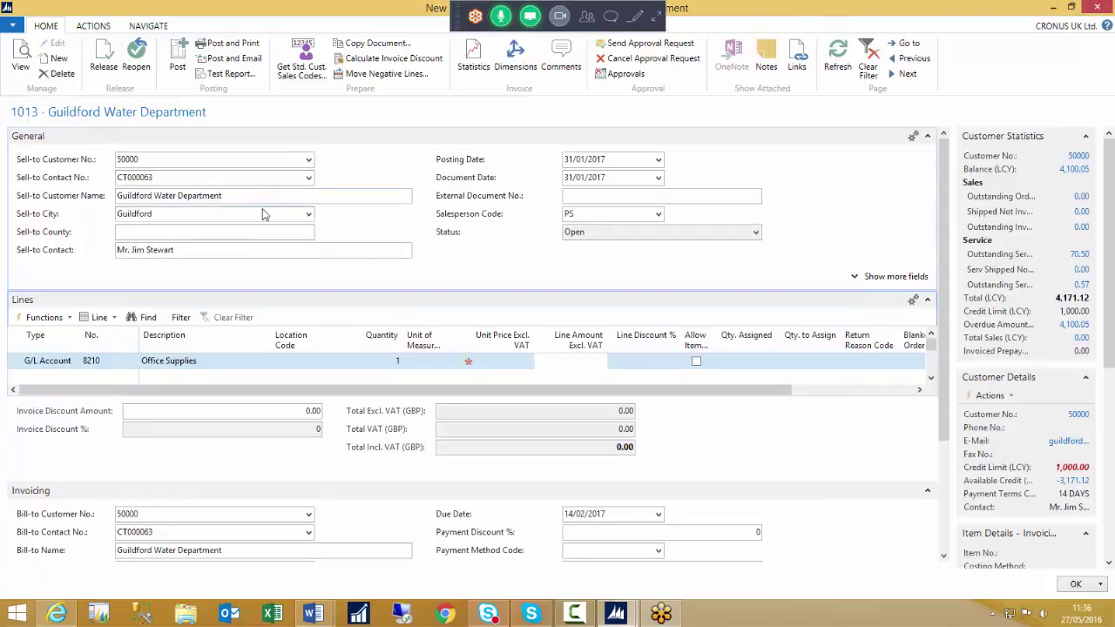
# Close the Guildford Water Department invoice and create a new sales invoice for Fairway Sound from the customer list.
pyautogui.click(1055, 7)
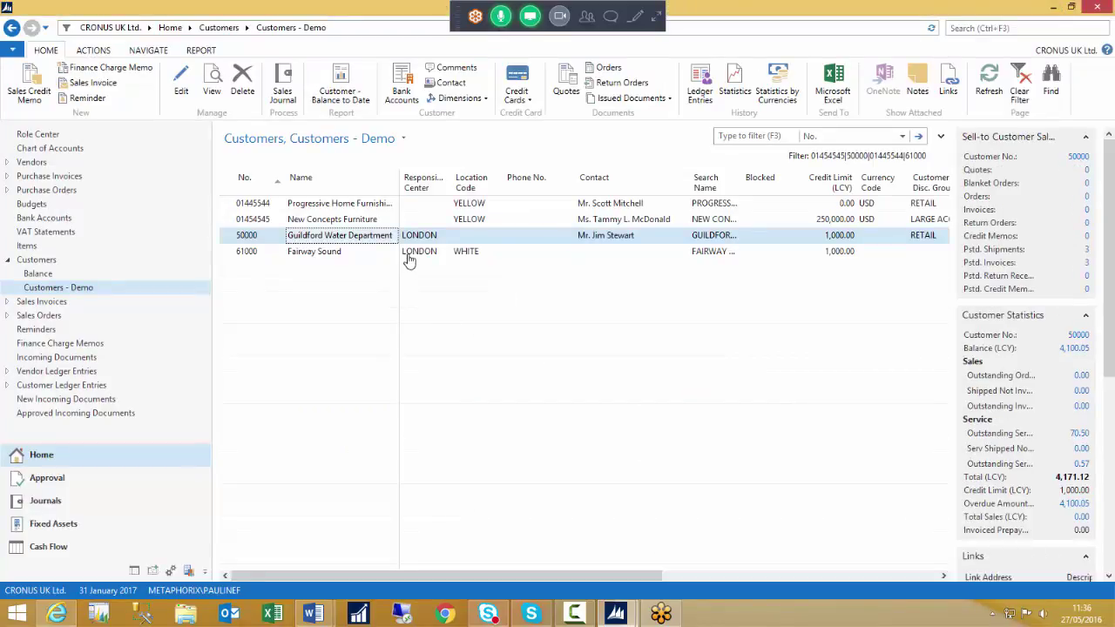
pyautogui.click(342, 252)
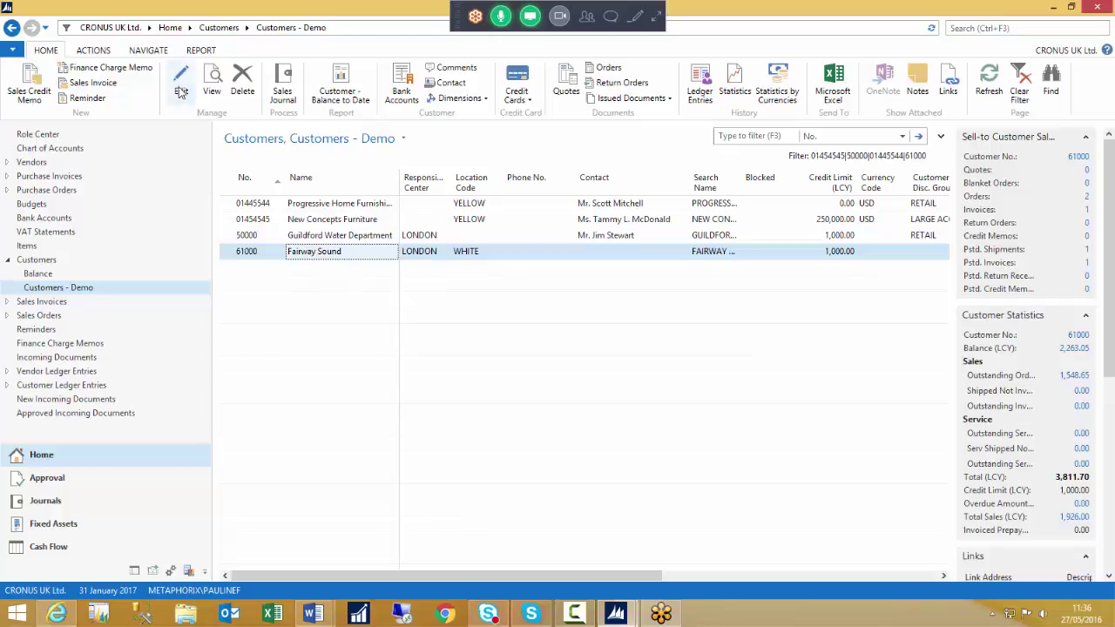
pyautogui.click(97, 83)
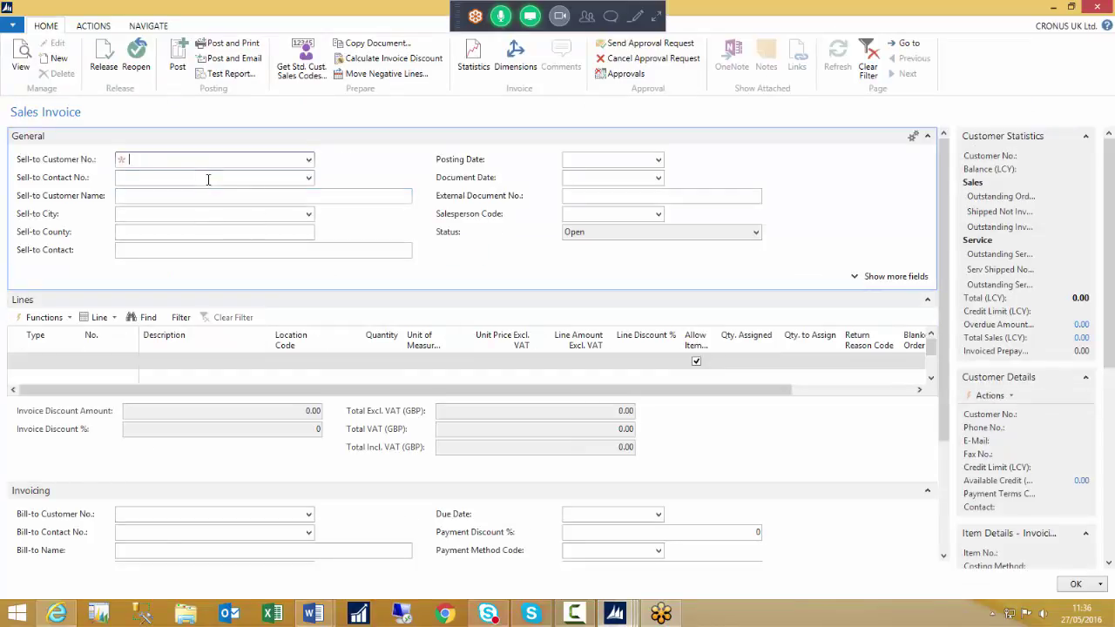
# Add a G/L Account line for account 8210, Office Supplies, to the Fairway Sound invoice.
pyautogui.click(39, 360)
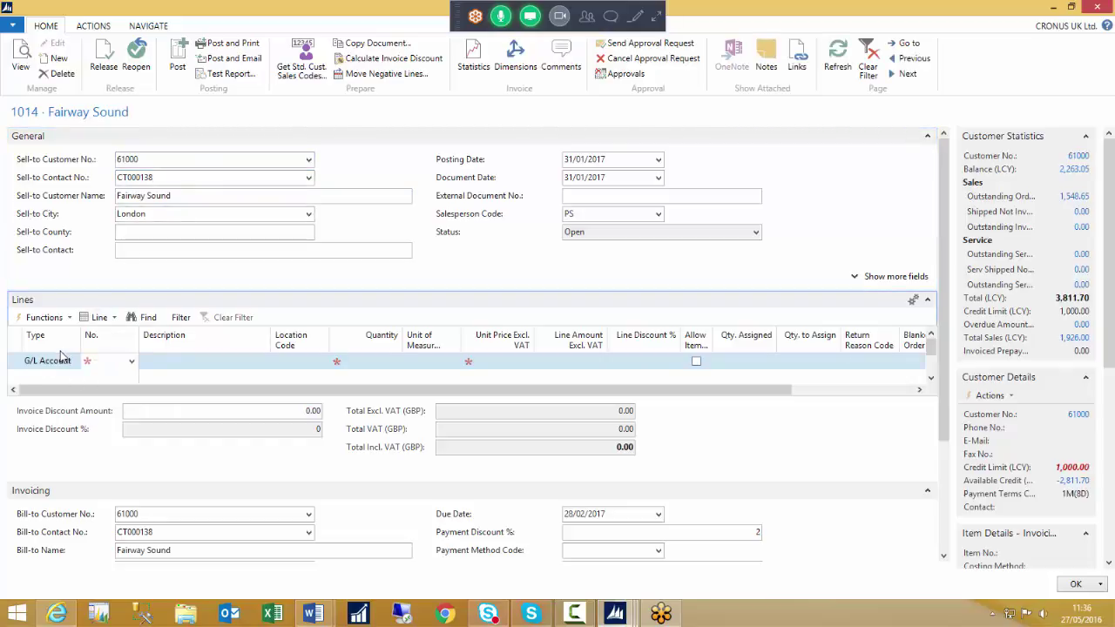
pyautogui.write('8210')
pyautogui.press('Return')
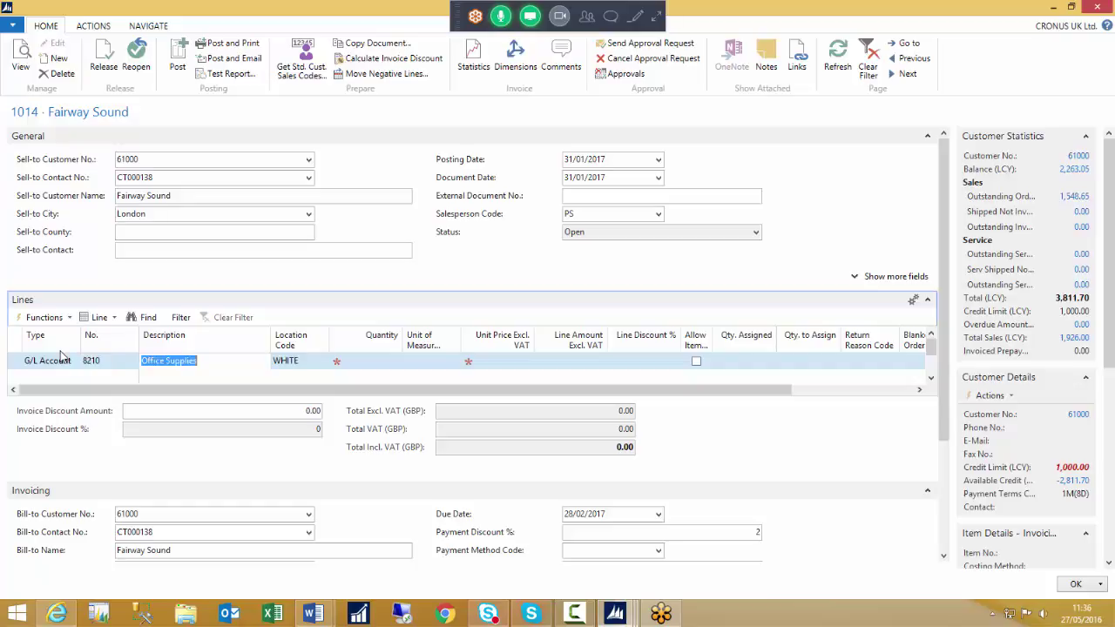
# Enter quantity 1 and unit price 5000 on the Office Supplies line, decline recording the amount at the credit limit check, and close the invoice.
pyautogui.press('Return')
pyautogui.write('1')
pyautogui.press('Return')
pyautogui.press('Return')
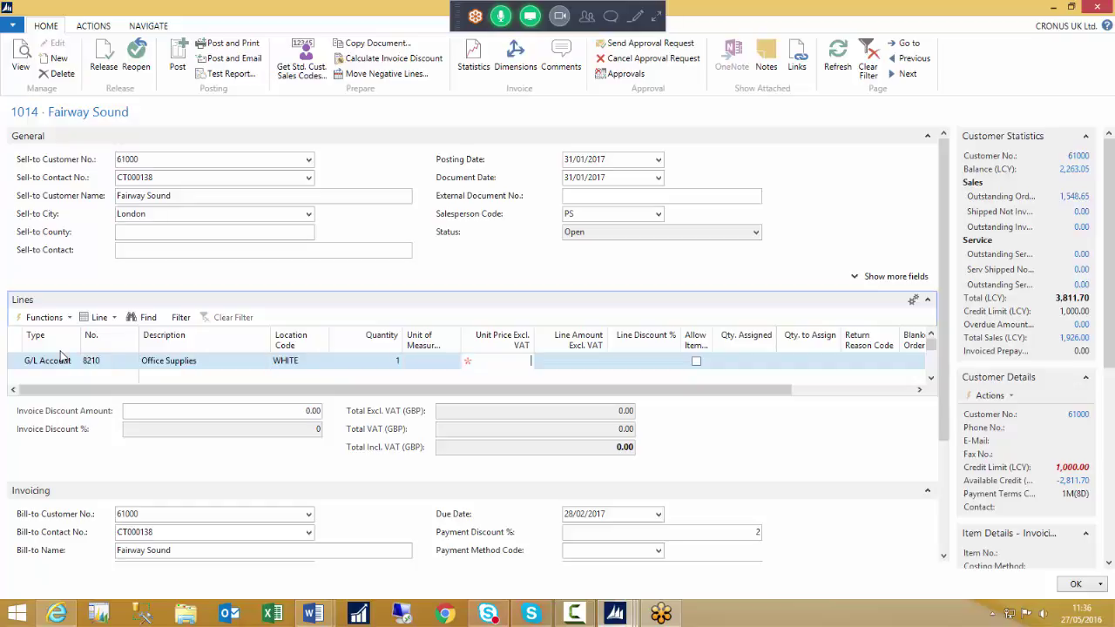
pyautogui.press('Return')
pyautogui.hotkey('shift', 'Tab')
pyautogui.write('5000')
pyautogui.press('Return')
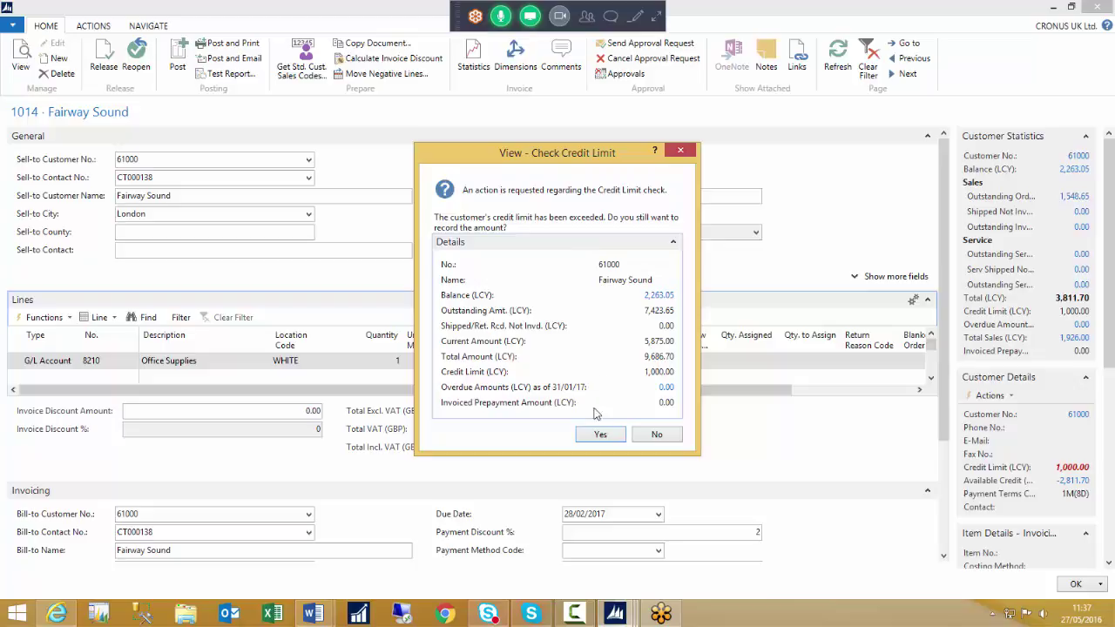
pyautogui.click(658, 436)
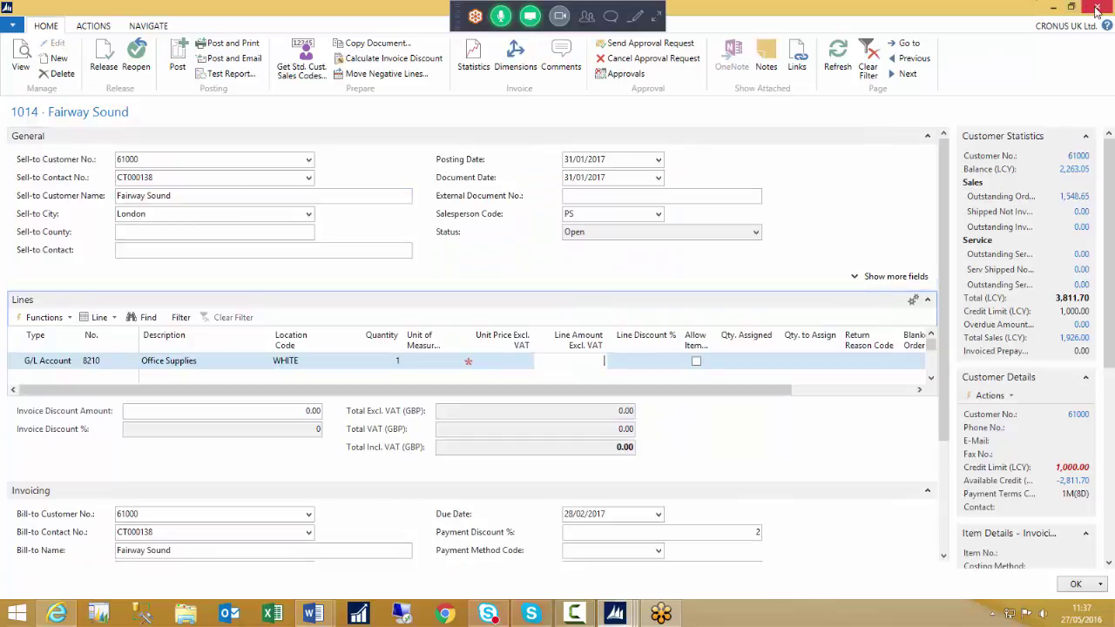
pyautogui.click(1096, 8)
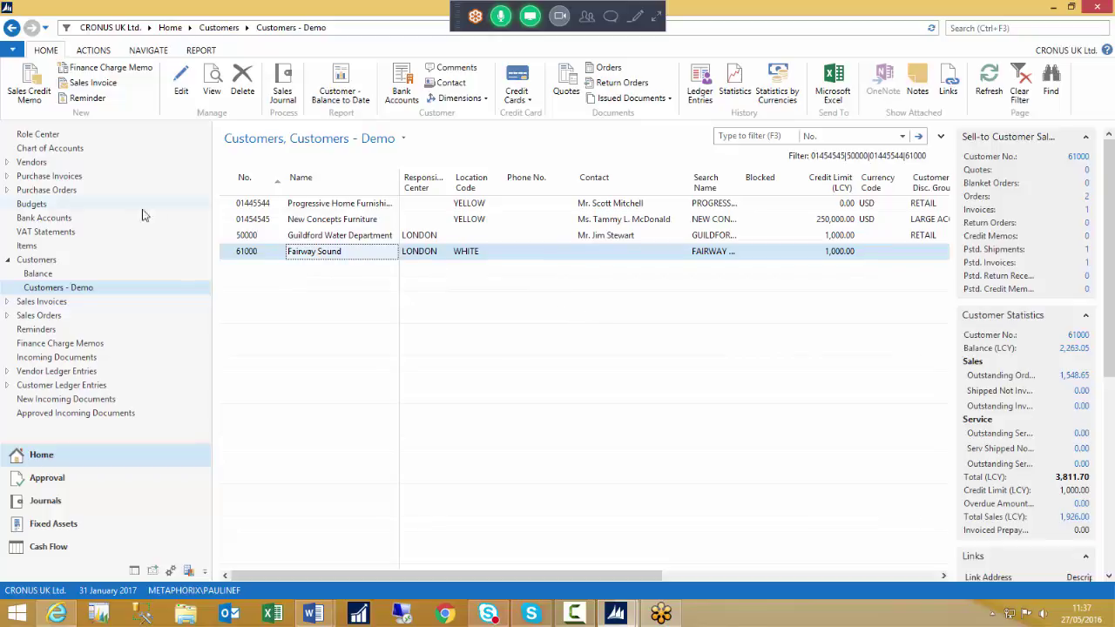
# Open the Aged Accounts Receivable report options and review the Aged As Of date and the Aging by choices, keeping Due Date.
pyautogui.click(203, 50)
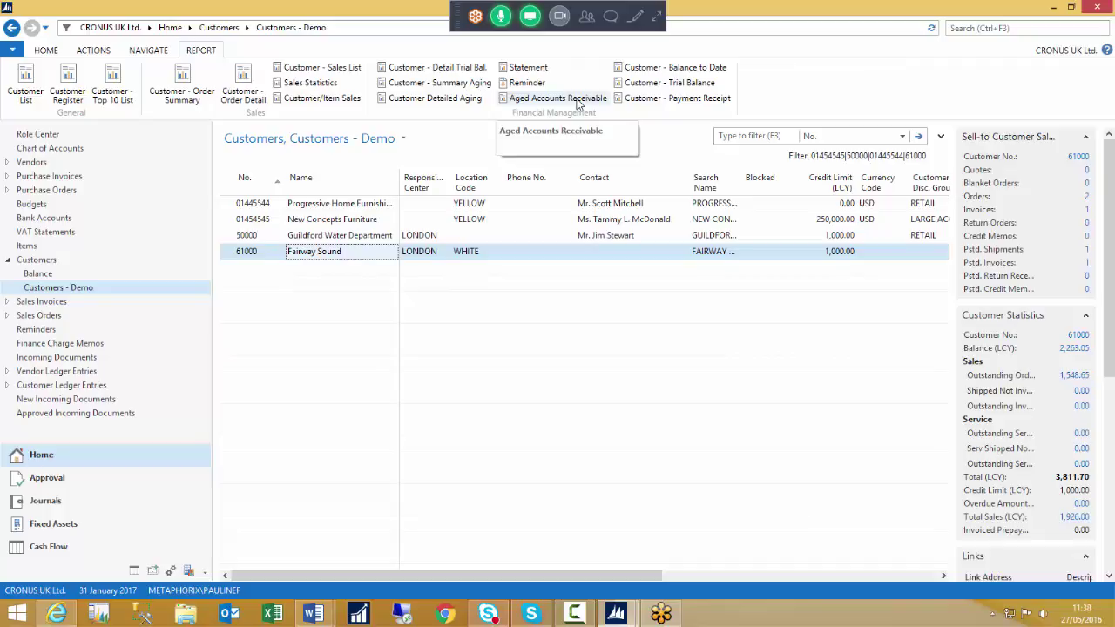
pyautogui.click(557, 97)
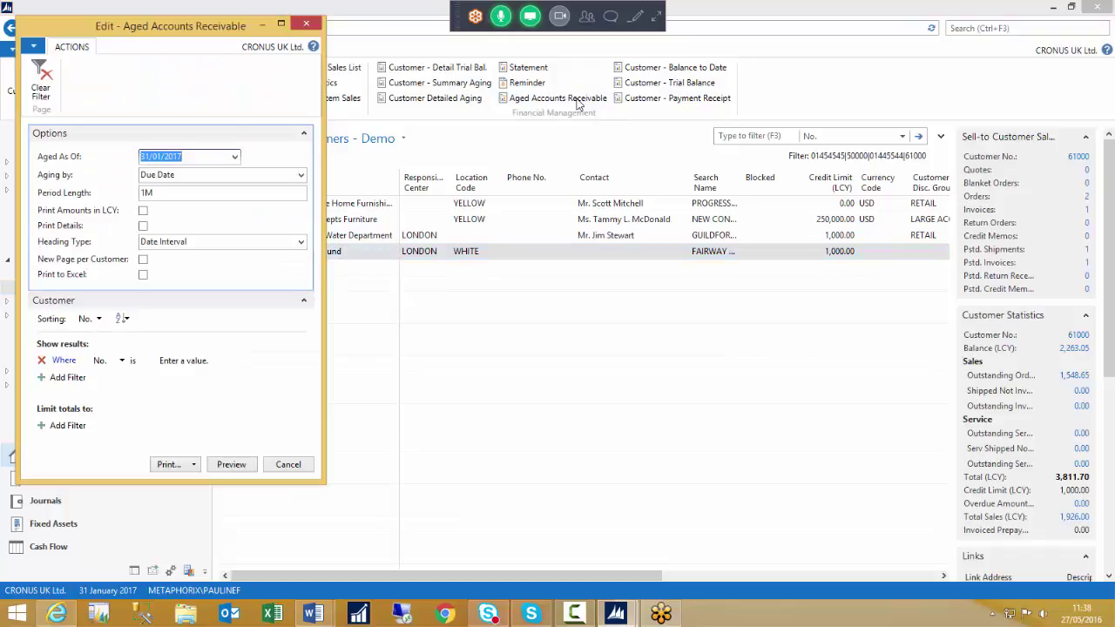
pyautogui.moveTo(149, 25); pyautogui.dragTo(569, 65)
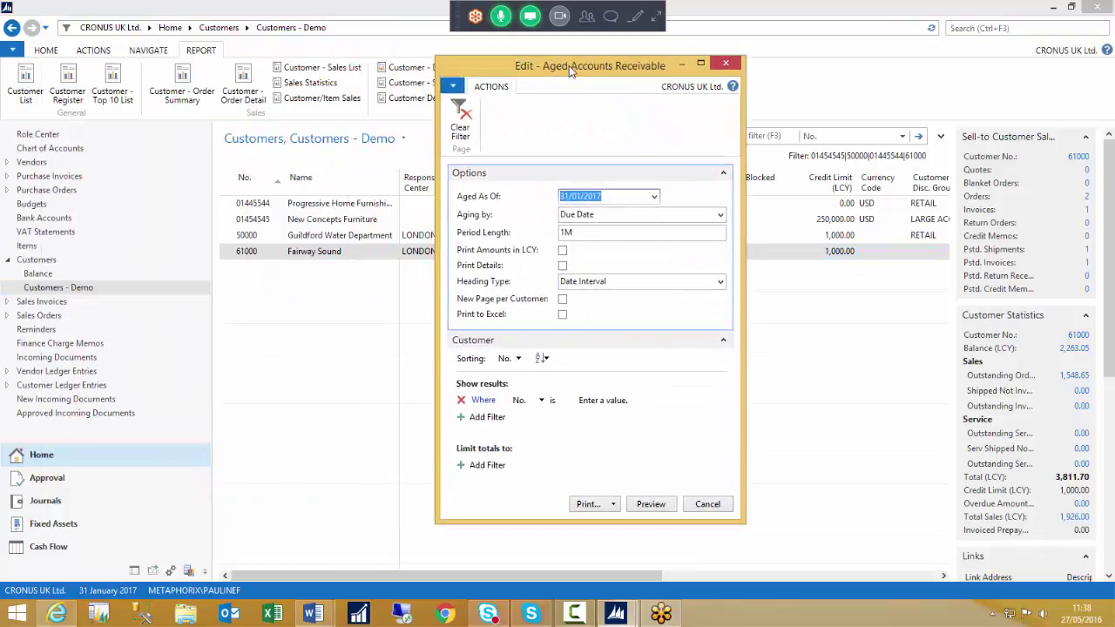
pyautogui.click(619, 195)
pyautogui.doubleClick(620, 196)
pyautogui.click(721, 214)
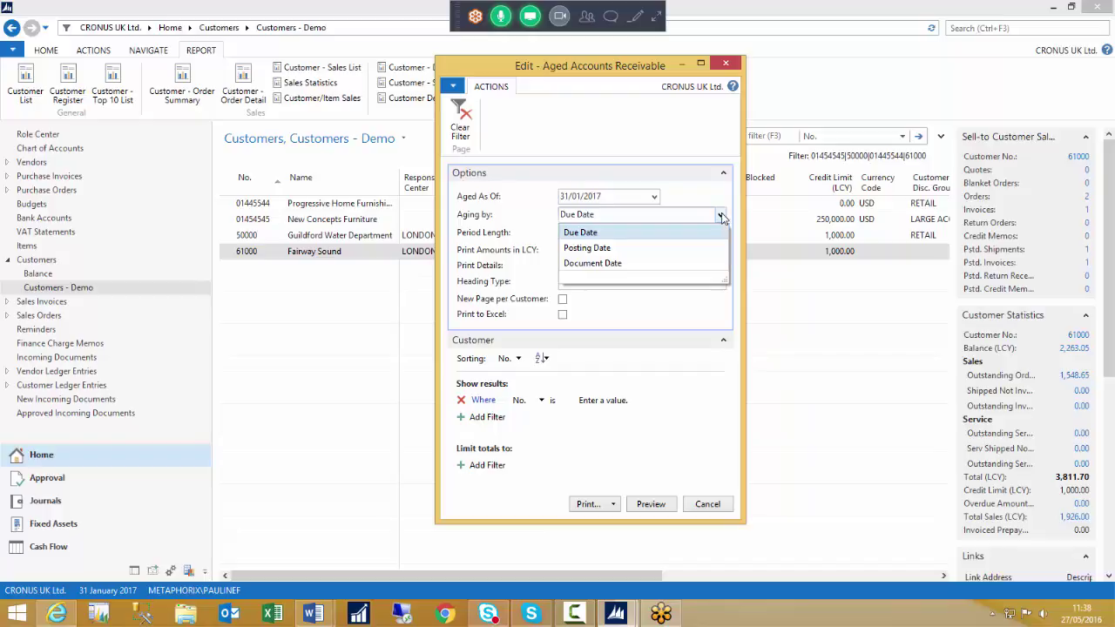
pyautogui.click(722, 214)
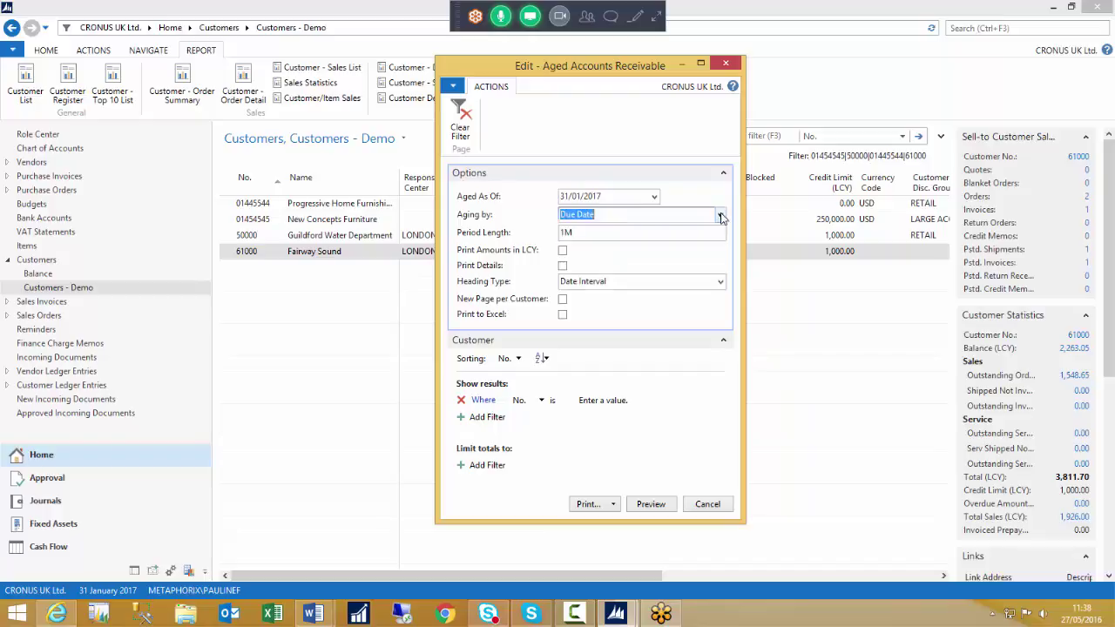
# Review the Period Length and Heading Type options, keeping Date Interval, and preview the Aged Accounts Receivable report.
pyautogui.click(624, 234)
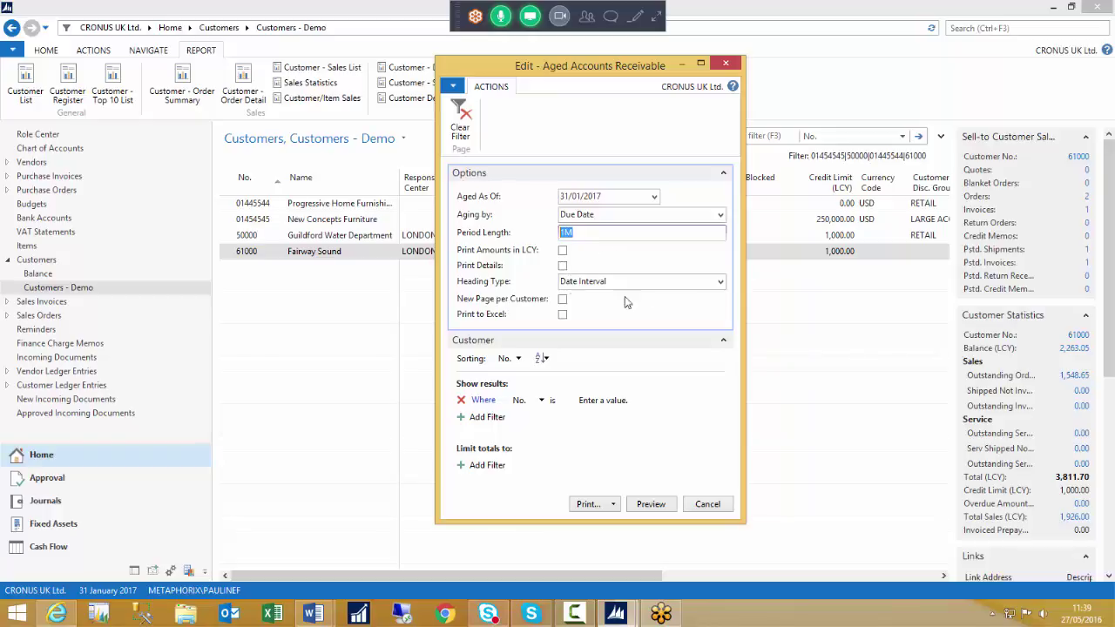
pyautogui.click(720, 285)
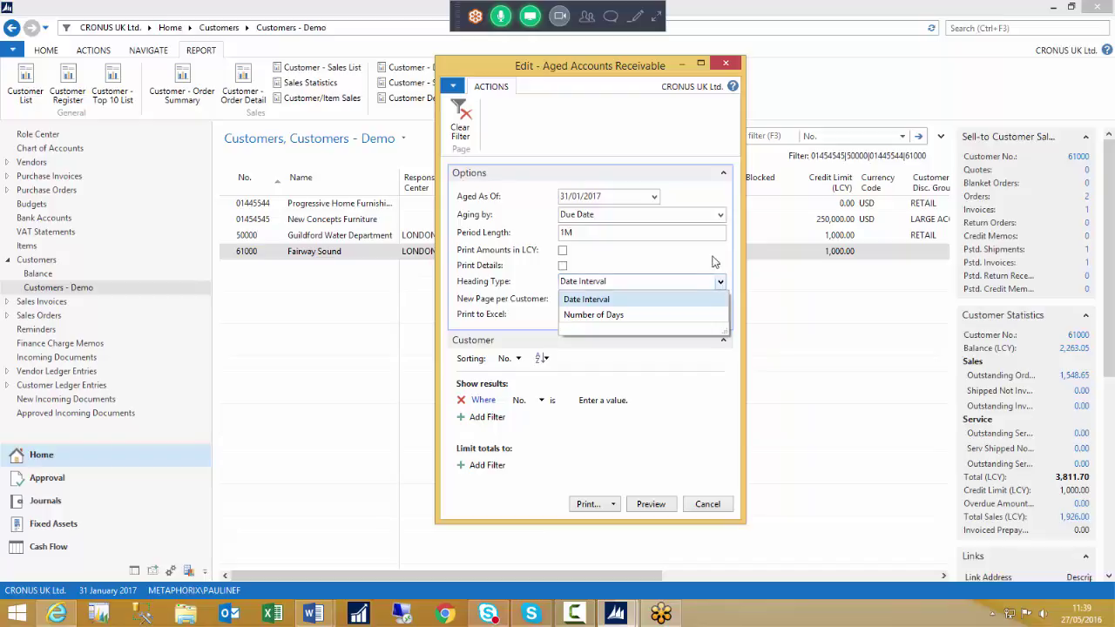
pyautogui.click(715, 262)
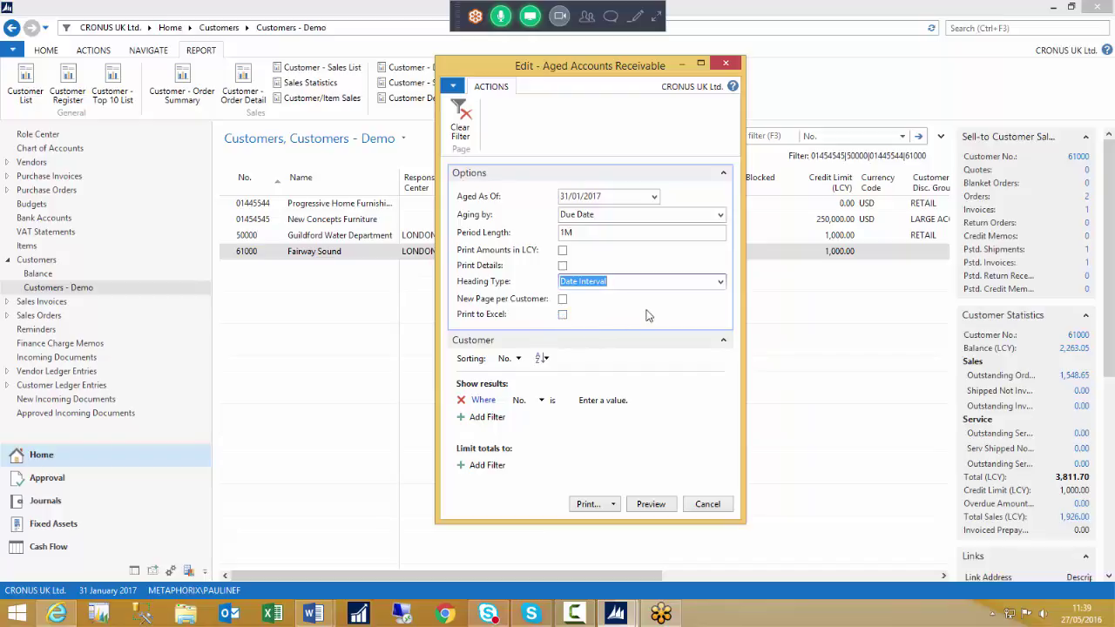
pyautogui.click(650, 505)
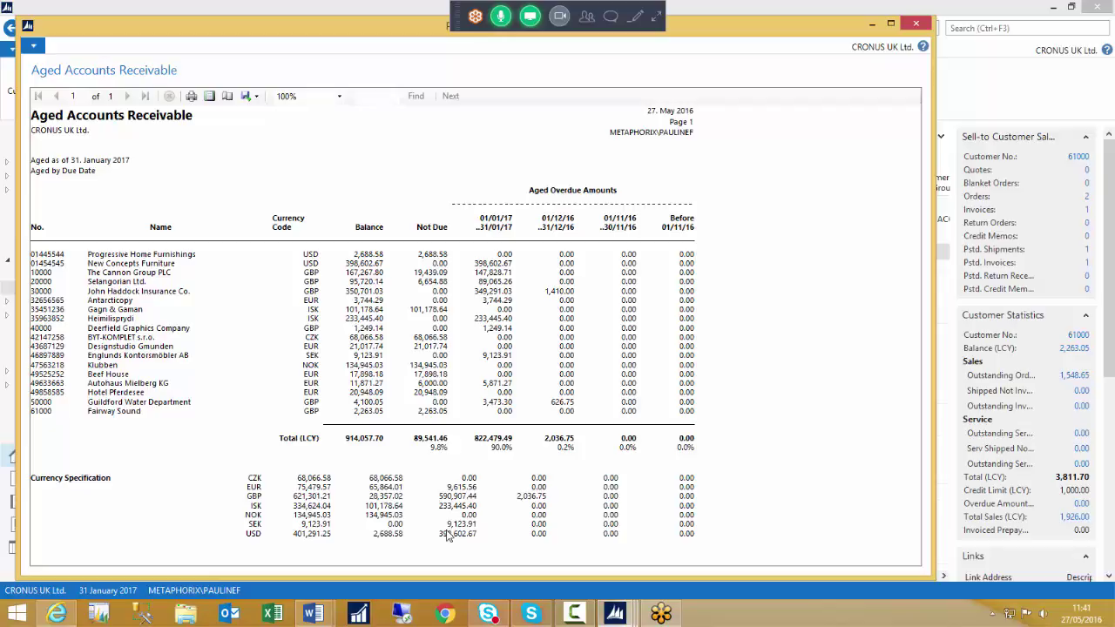
pyautogui.press('Escape')
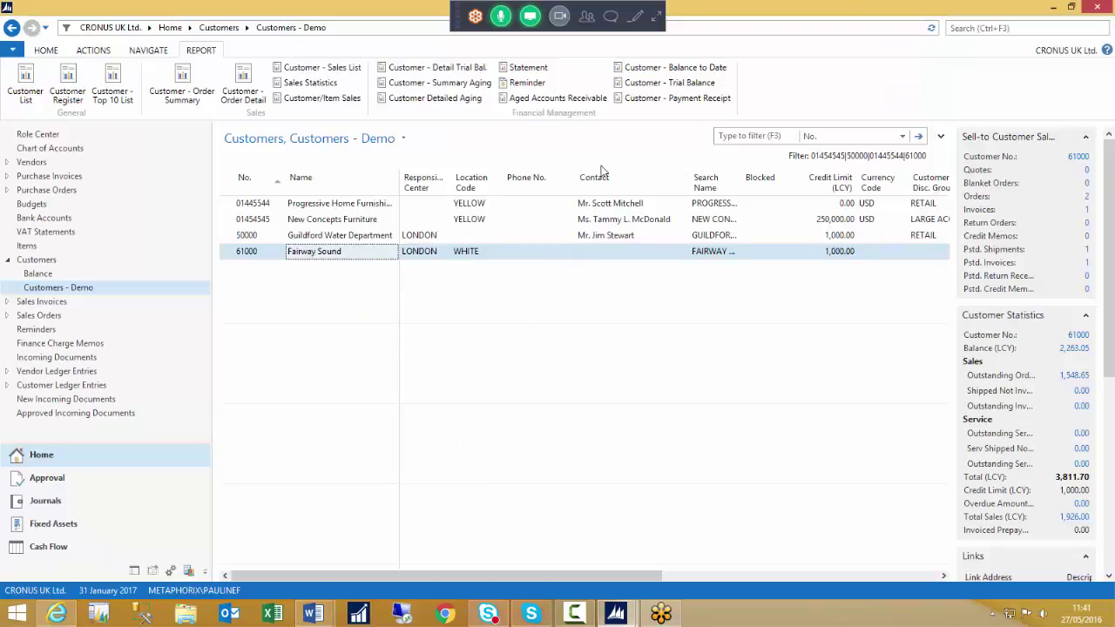
# Preview the Aged Accounts Receivable report with Print Details enabled, look through to its last page, and close the preview.
pyautogui.click(554, 98)
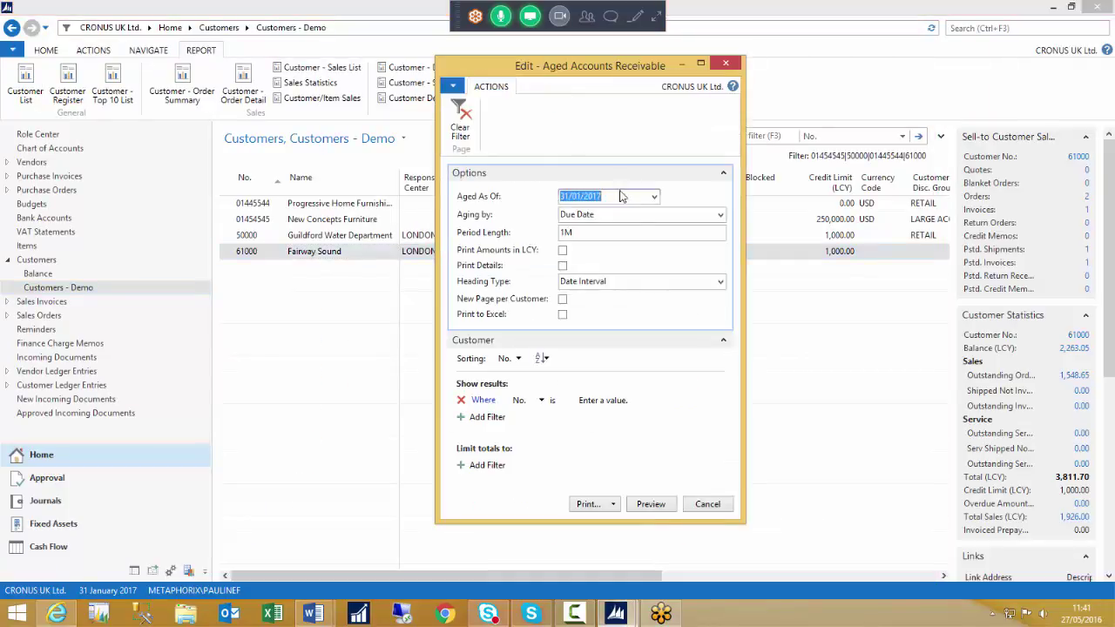
pyautogui.click(563, 266)
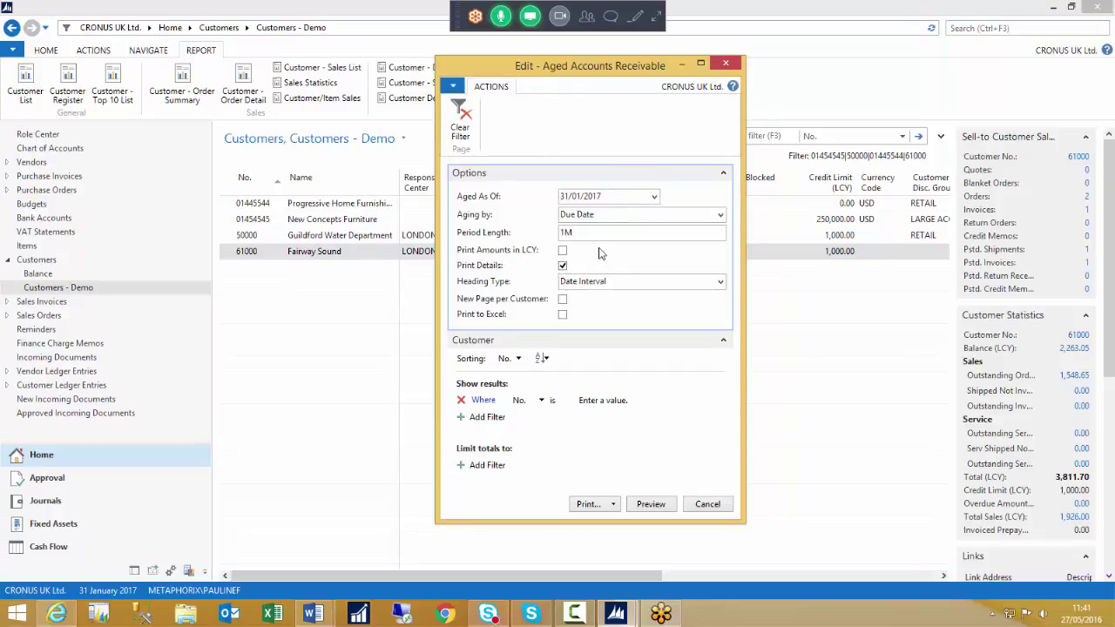
pyautogui.click(650, 505)
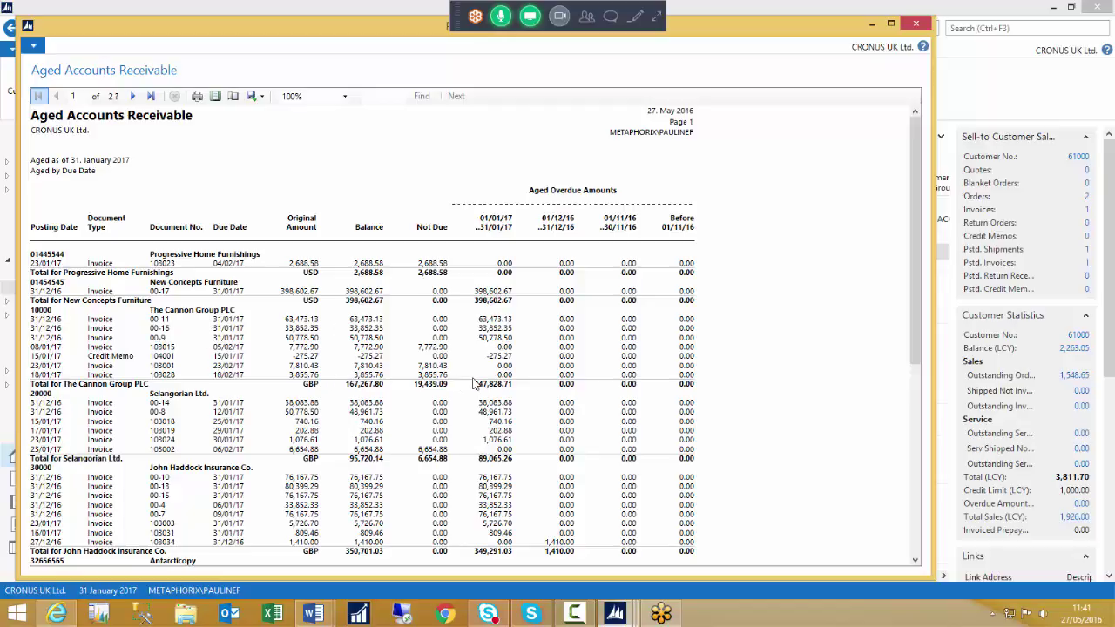
pyautogui.scroll(-20, 475, 384)
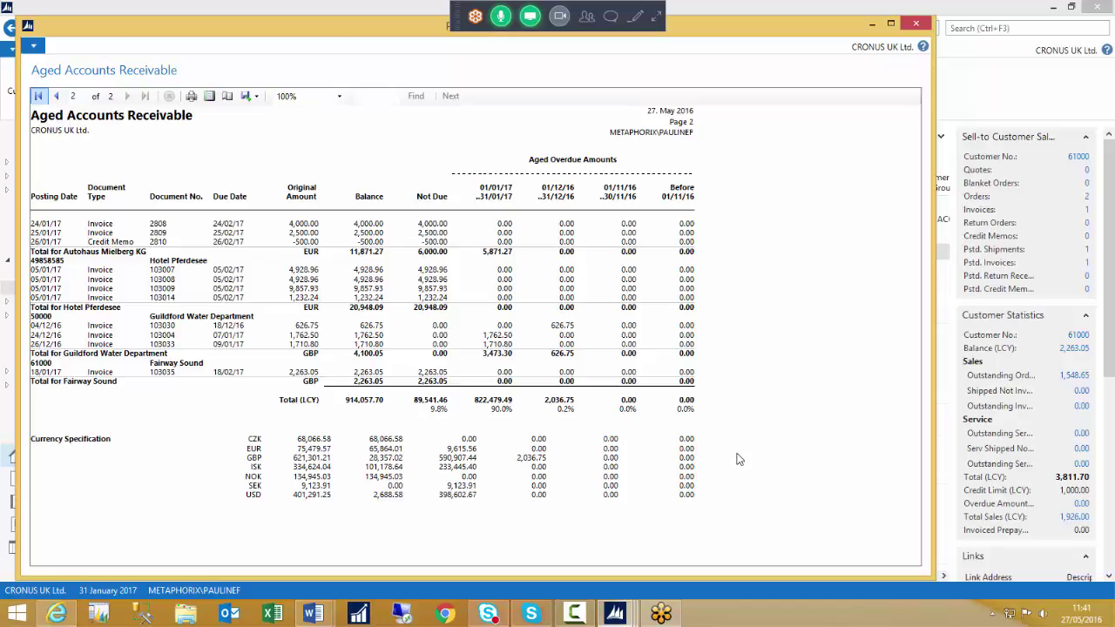
pyautogui.press('Escape')
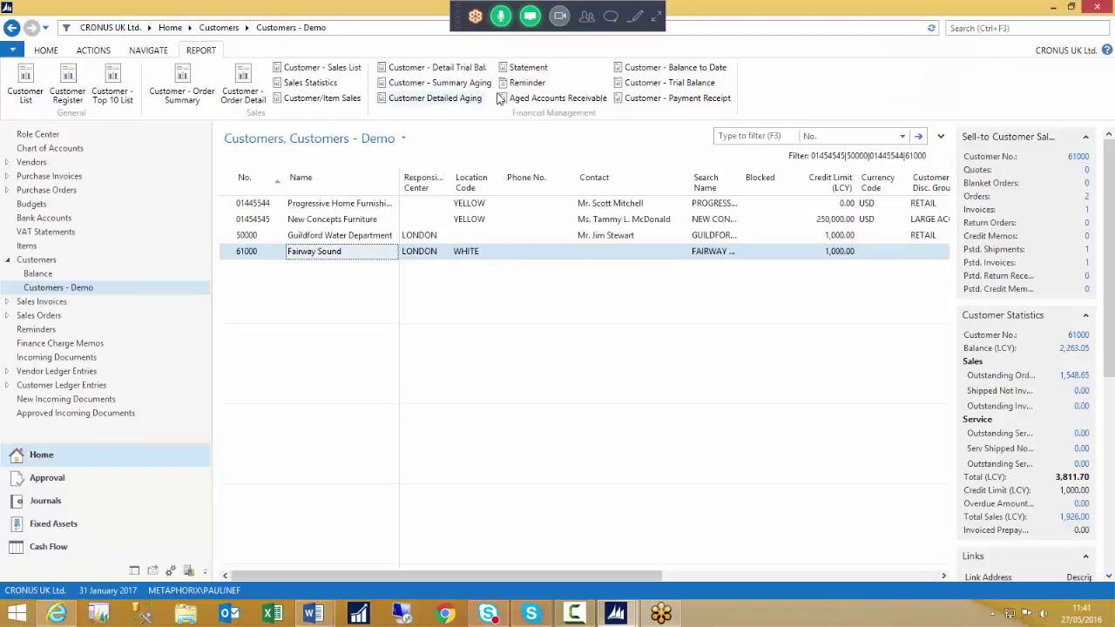
# Run the Aged Accounts Receivable report again with Print Details and Print to Excel enabled.
pyautogui.click(530, 98)
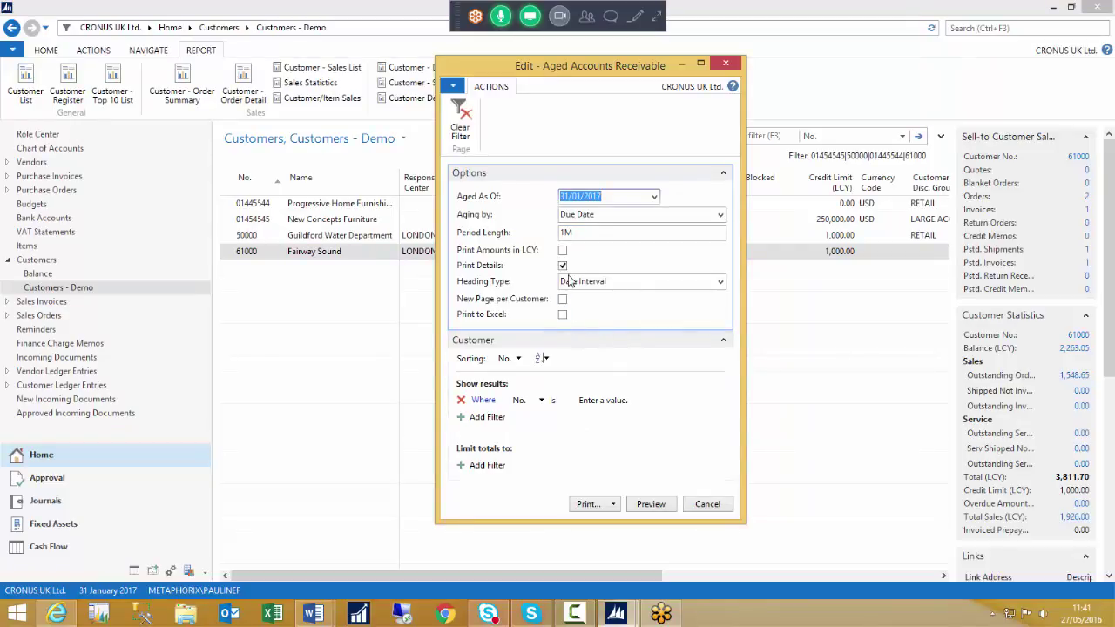
pyautogui.click(562, 266)
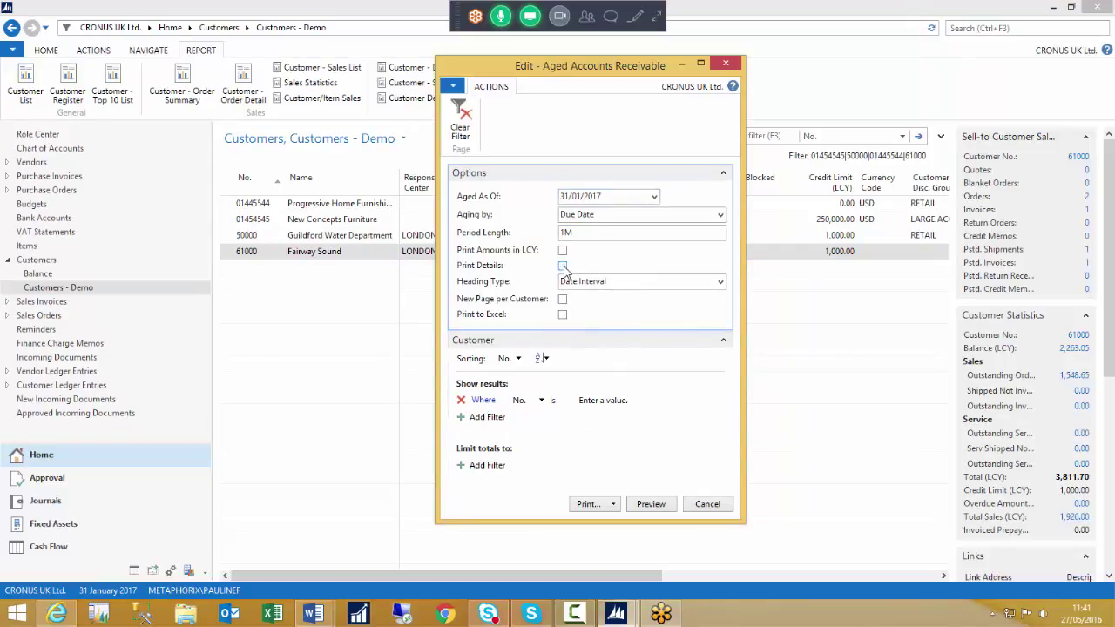
pyautogui.click(562, 266)
pyautogui.click(651, 505)
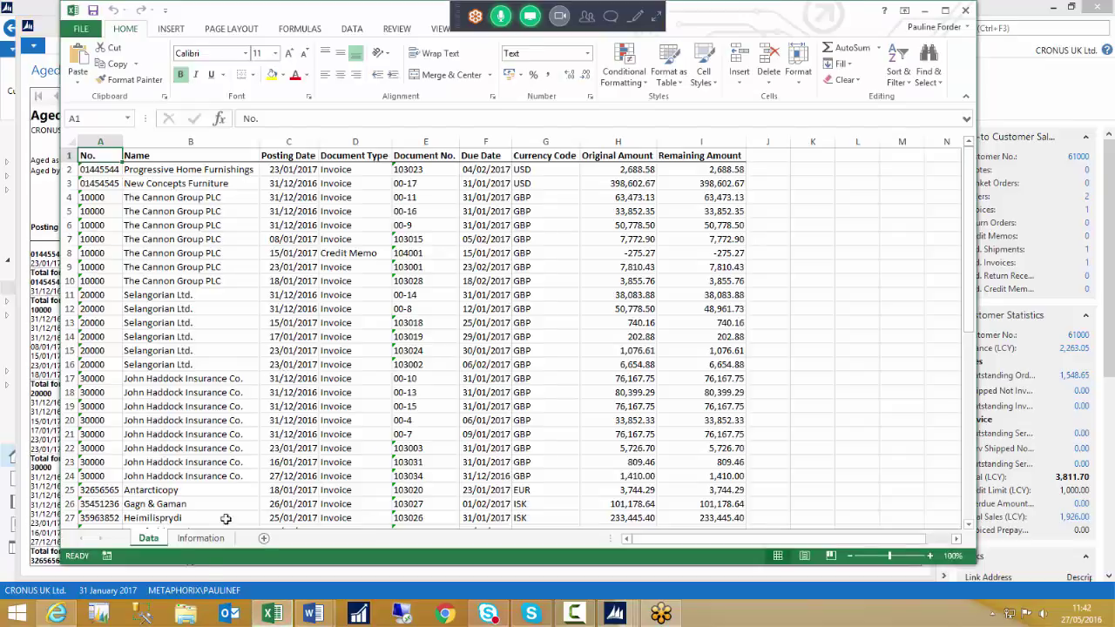
# Examine the Information and Data sheets of the exported workbook, highlighting The Cannon Group PLC rows 4 to 10.
pyautogui.click(201, 538)
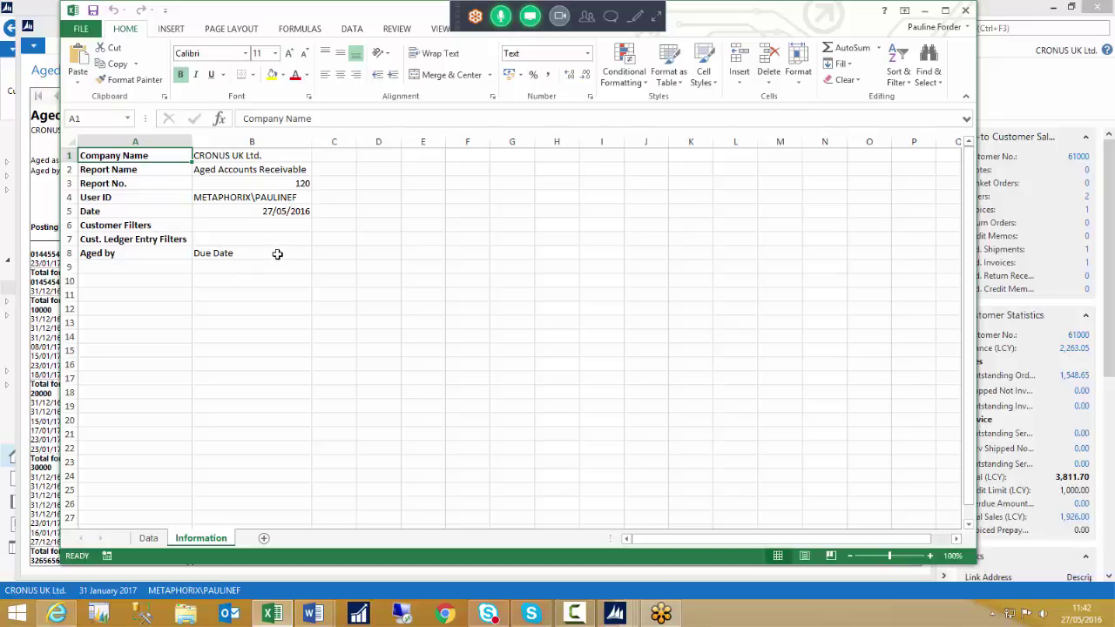
pyautogui.click(149, 539)
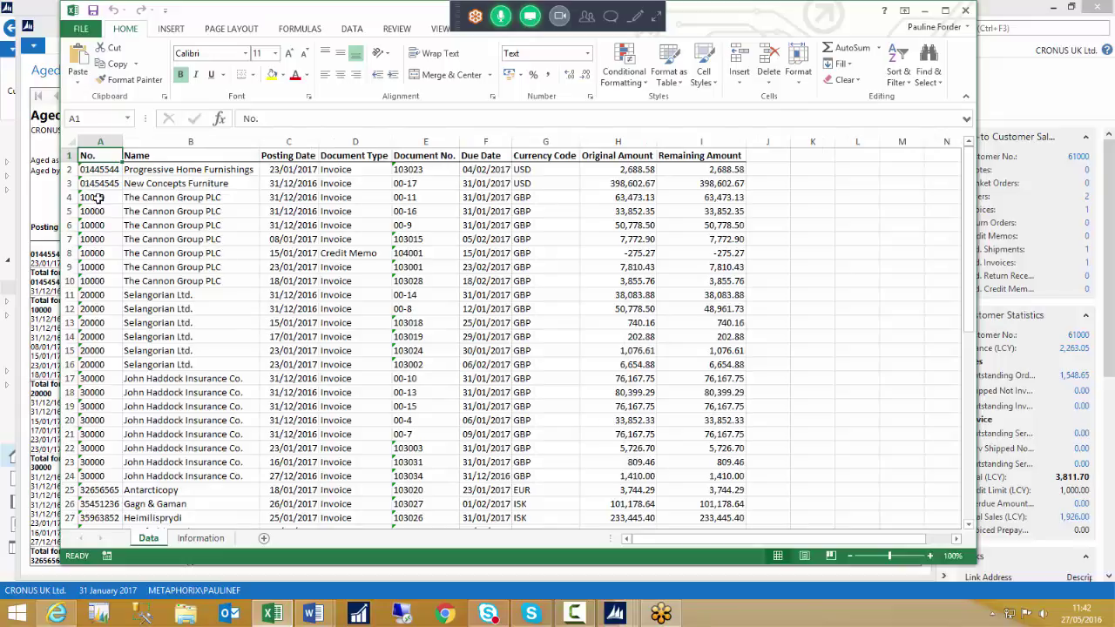
pyautogui.moveTo(98, 198); pyautogui.dragTo(109, 257)
pyautogui.moveTo(67, 198); pyautogui.dragTo(69, 278)
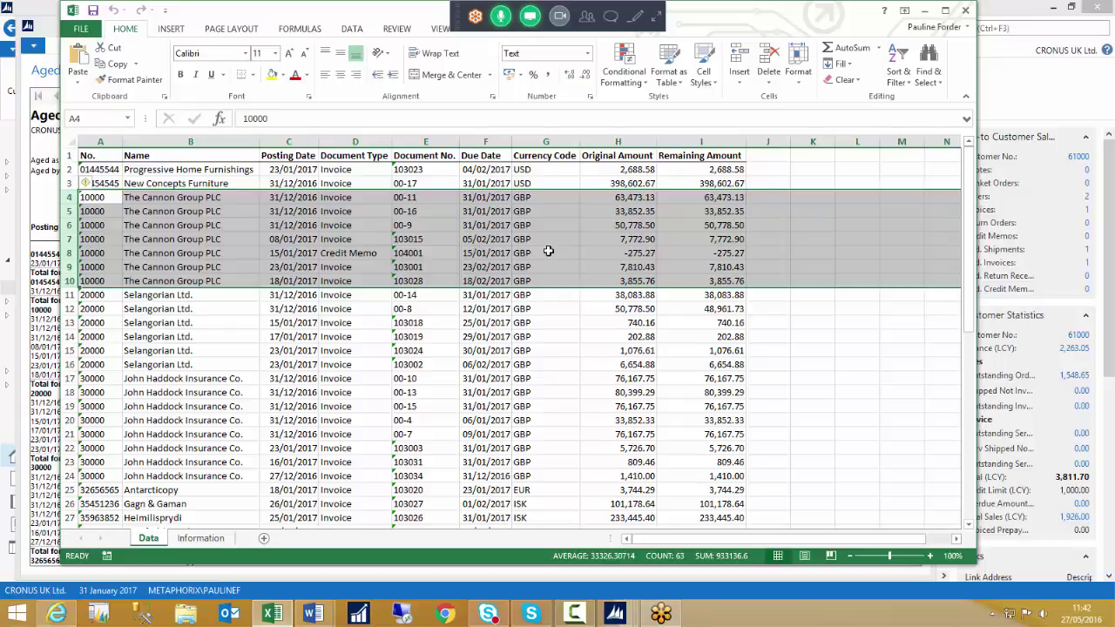
# Close the exported Excel workbook without saving and close the Aged Accounts Receivable preview.
pyautogui.click(967, 10)
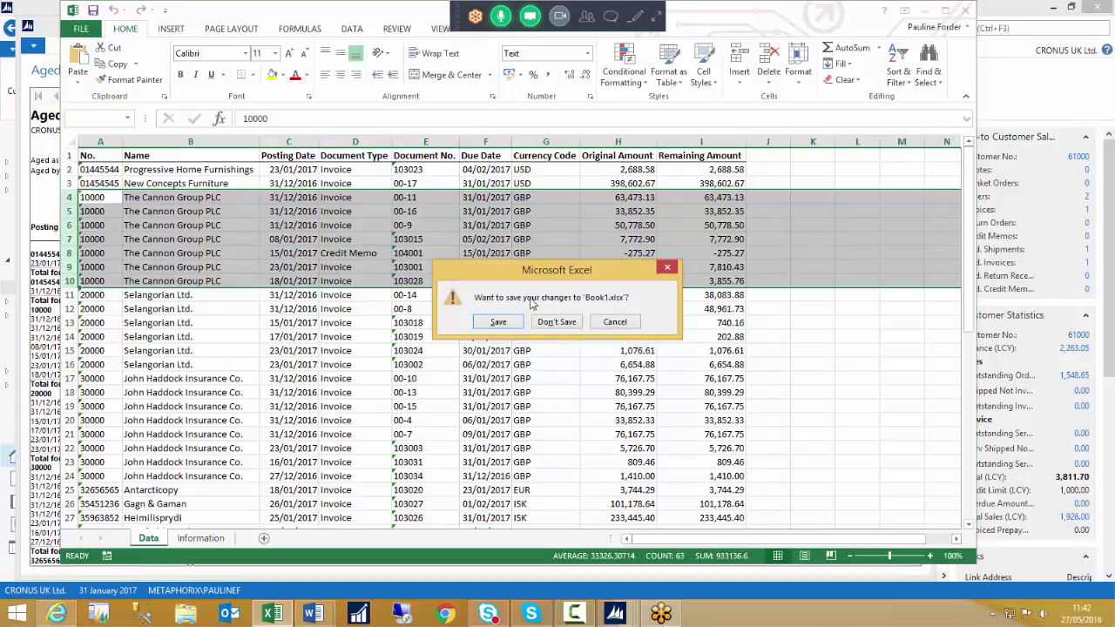
pyautogui.click(556, 323)
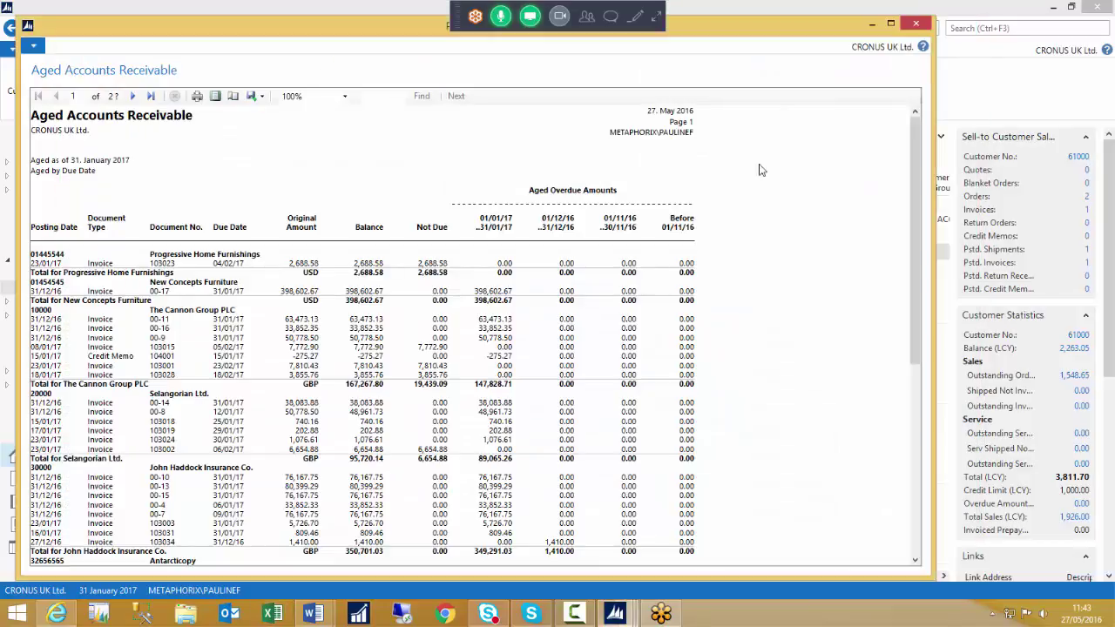
pyautogui.click(915, 24)
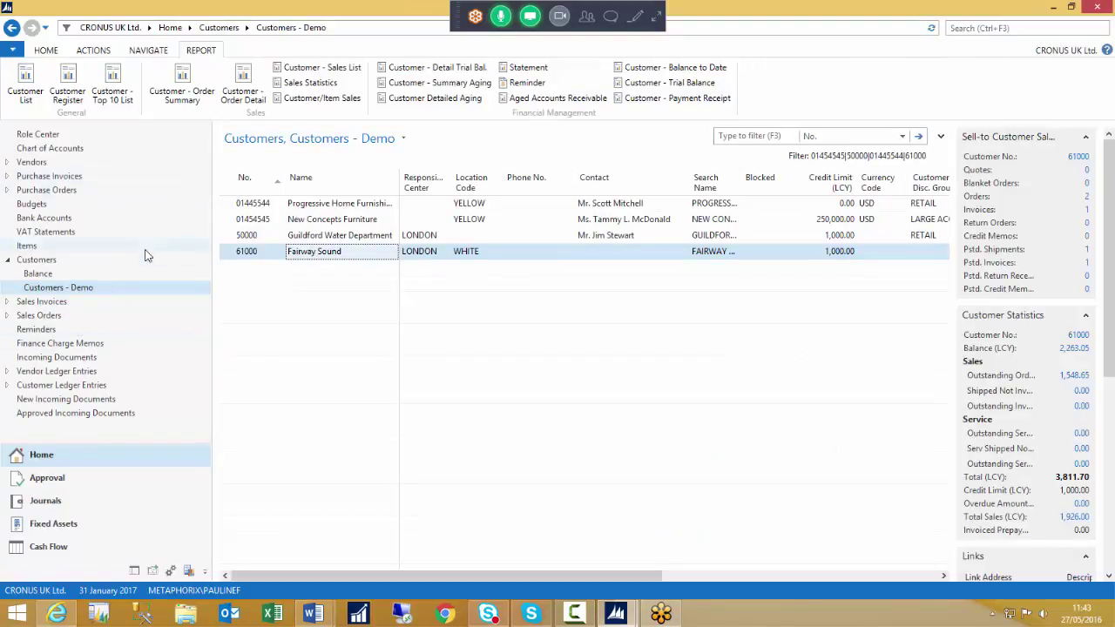
# Open the customer Statement report options, enable Include Aging Band, and review the Aging Band Period Length formula.
pyautogui.click(549, 78)
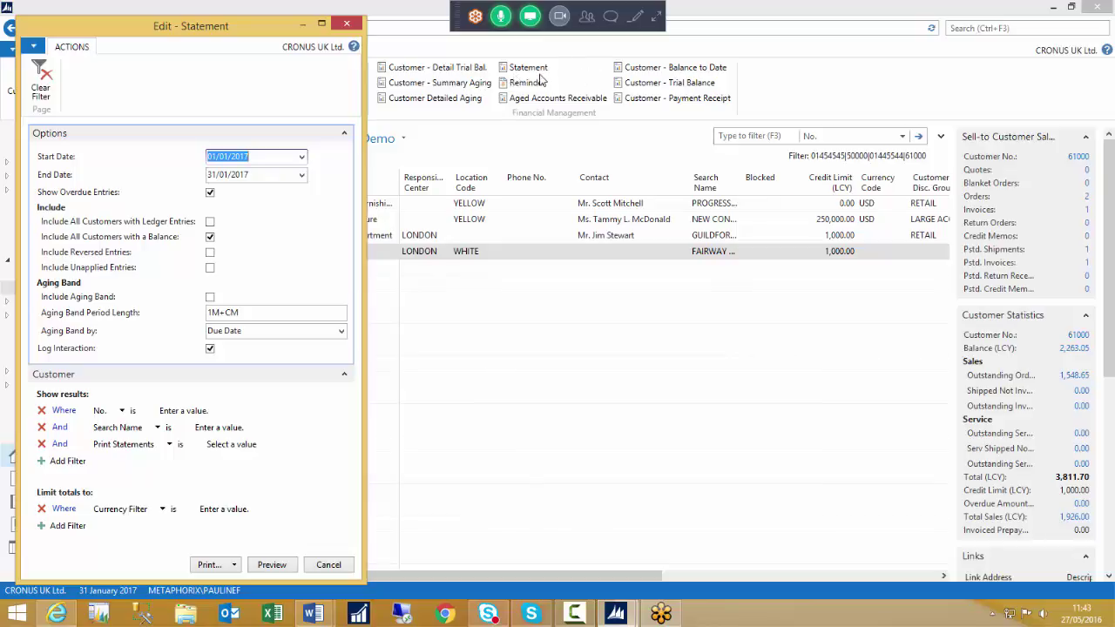
pyautogui.moveTo(261, 31); pyautogui.dragTo(561, 60)
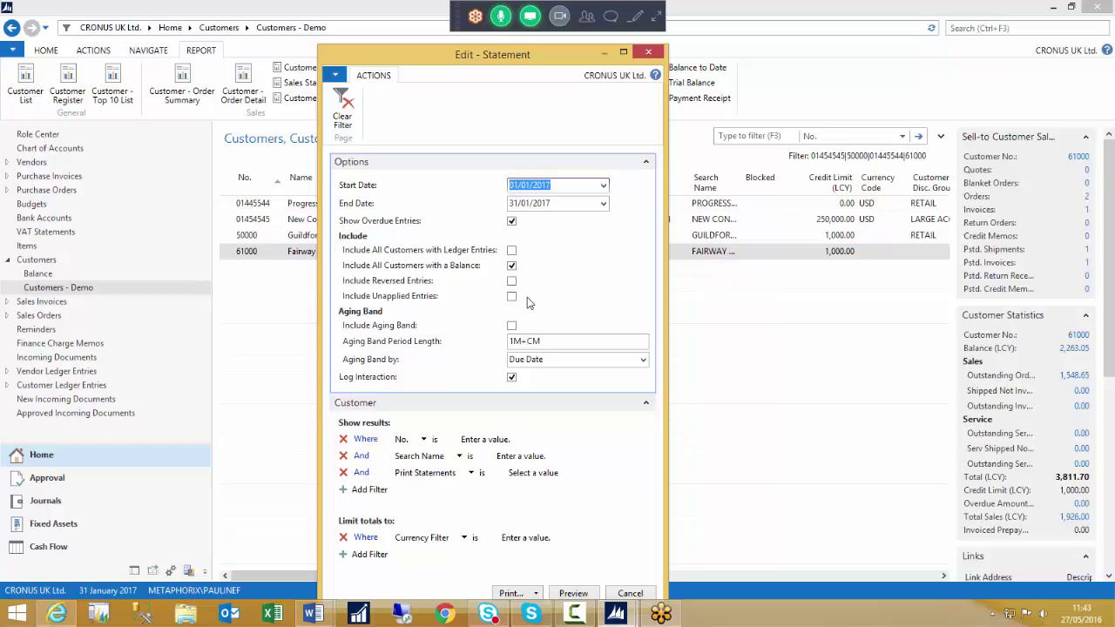
pyautogui.moveTo(403, 59); pyautogui.dragTo(401, 24)
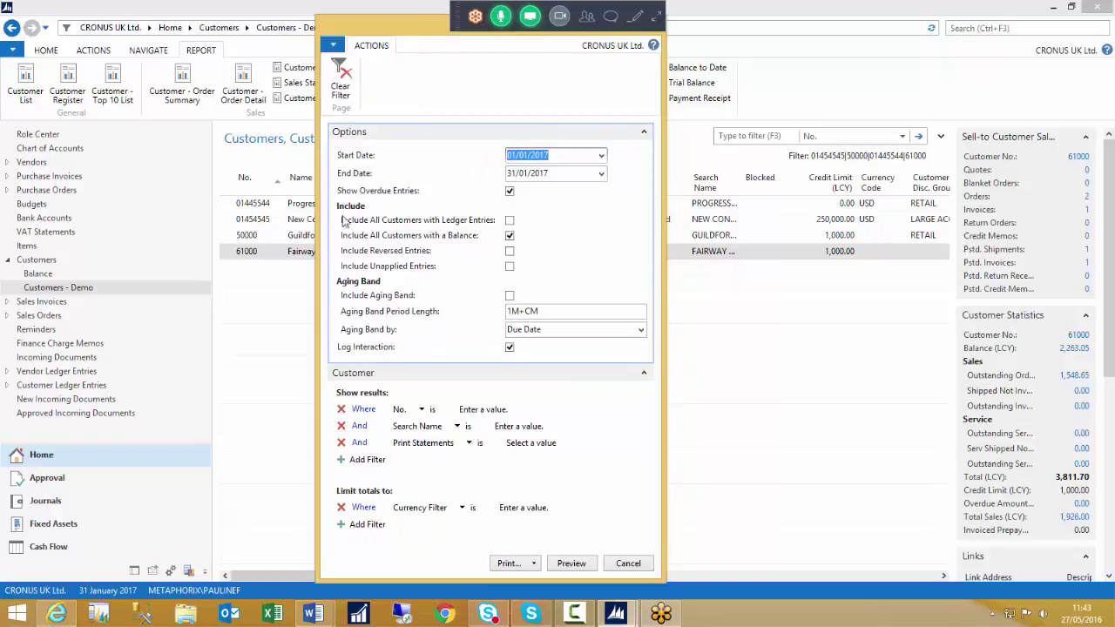
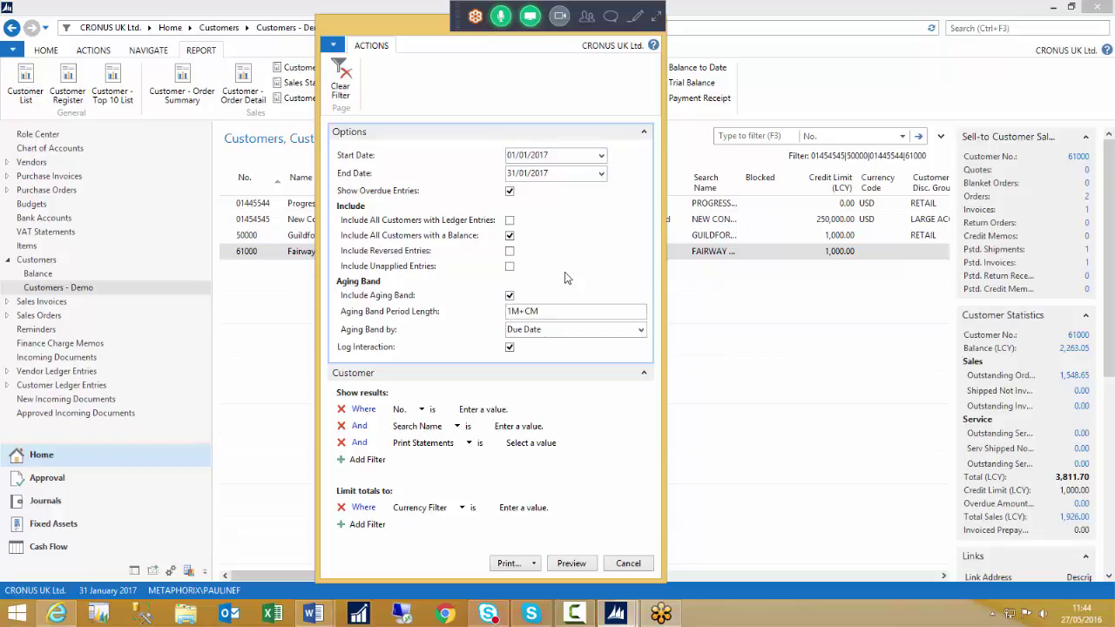
pyautogui.moveTo(566, 311); pyautogui.dragTo(480, 312)
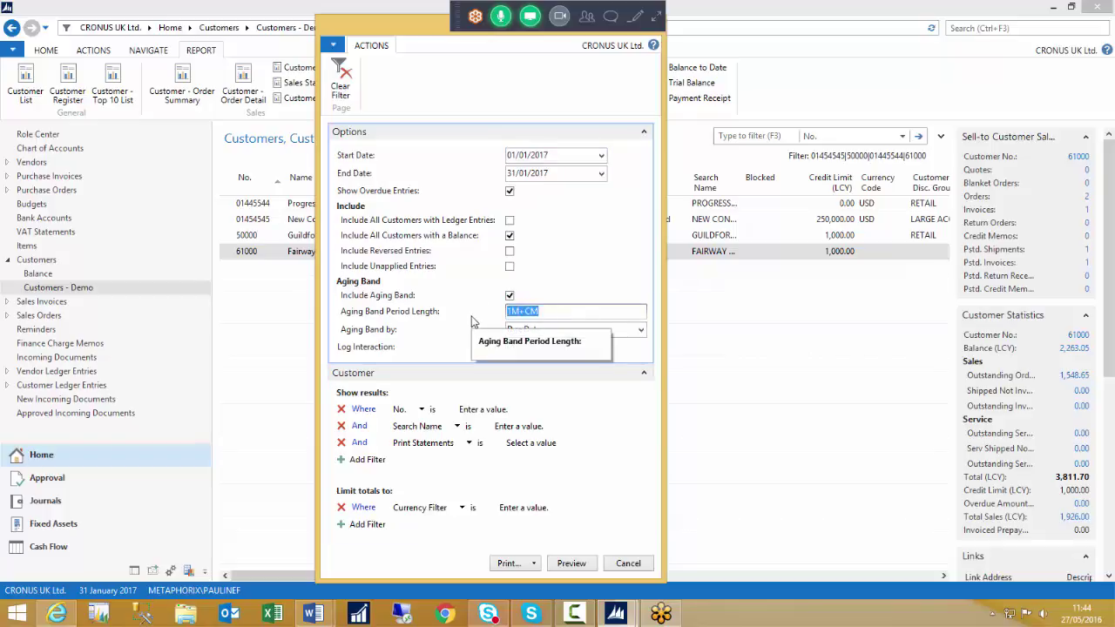
pyautogui.click(555, 313)
pyautogui.hotkey('shift', 'Left')
pyautogui.hotkey('shift', 'Left')
pyautogui.hotkey('shift', 'Left')
pyautogui.click(559, 315)
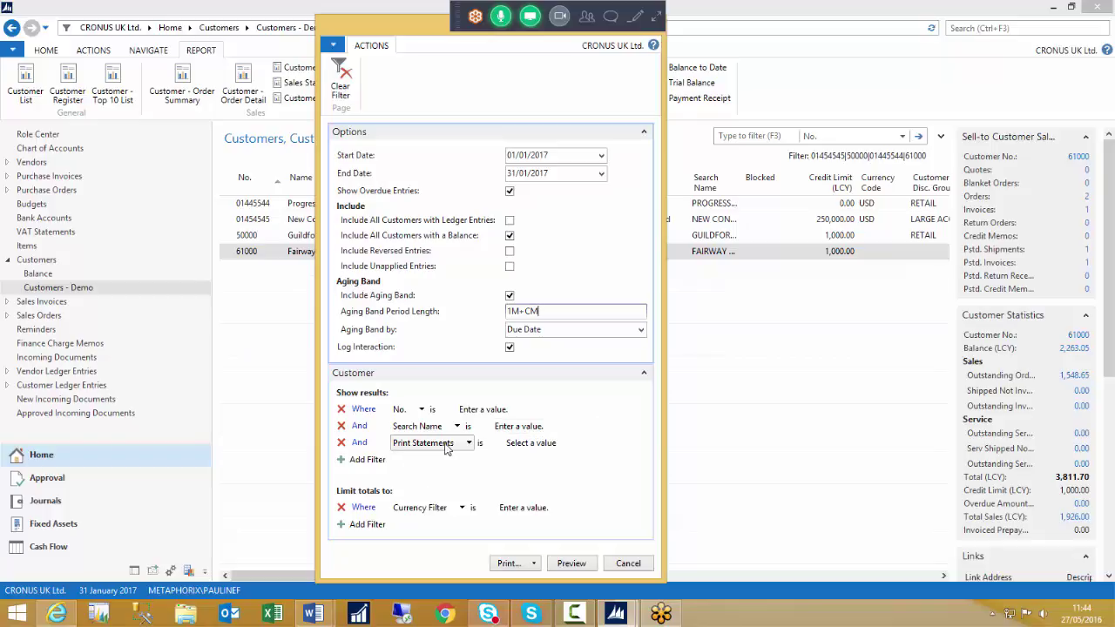
# Check the Print Statements filter choices, preview the unfiltered customer statements through to the overdue entries on page 4, and close the preview.
pyautogui.click(569, 444)
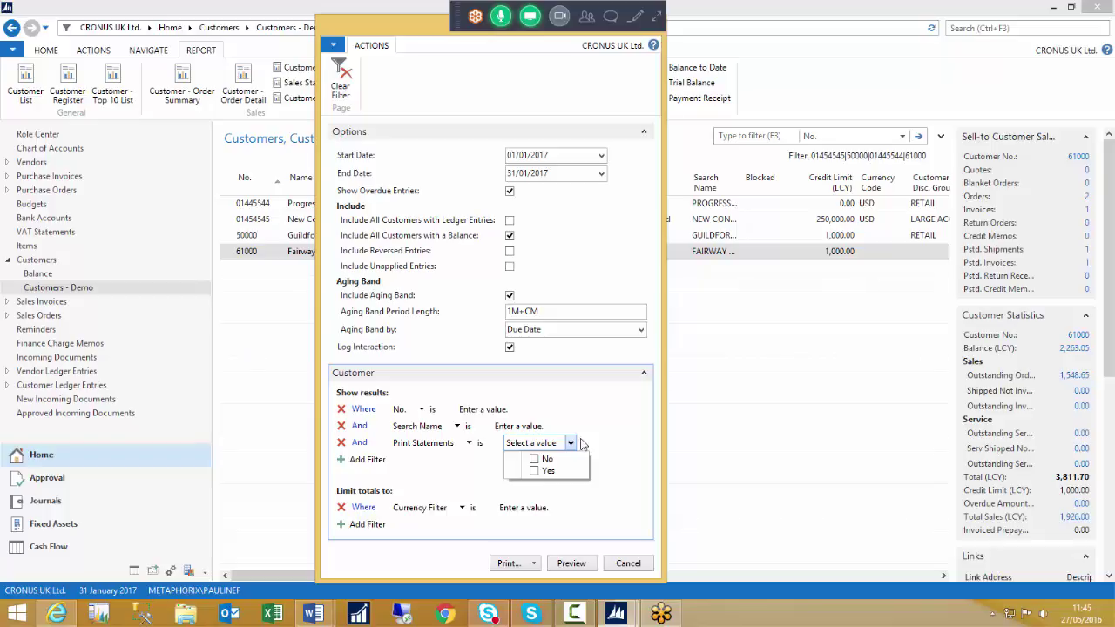
pyautogui.click(591, 419)
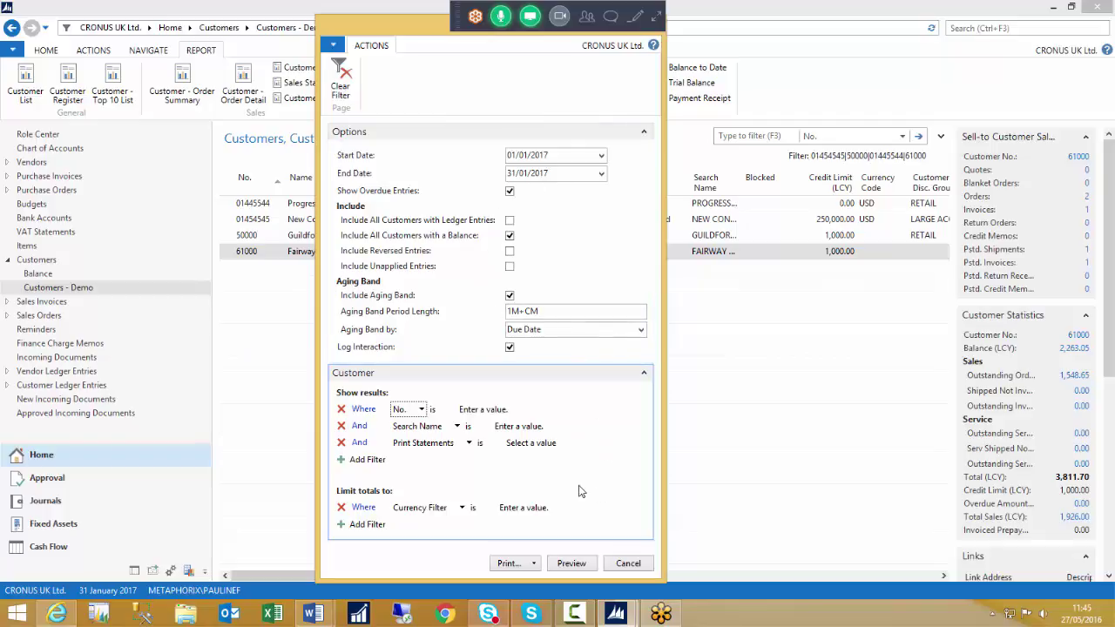
pyautogui.click(572, 564)
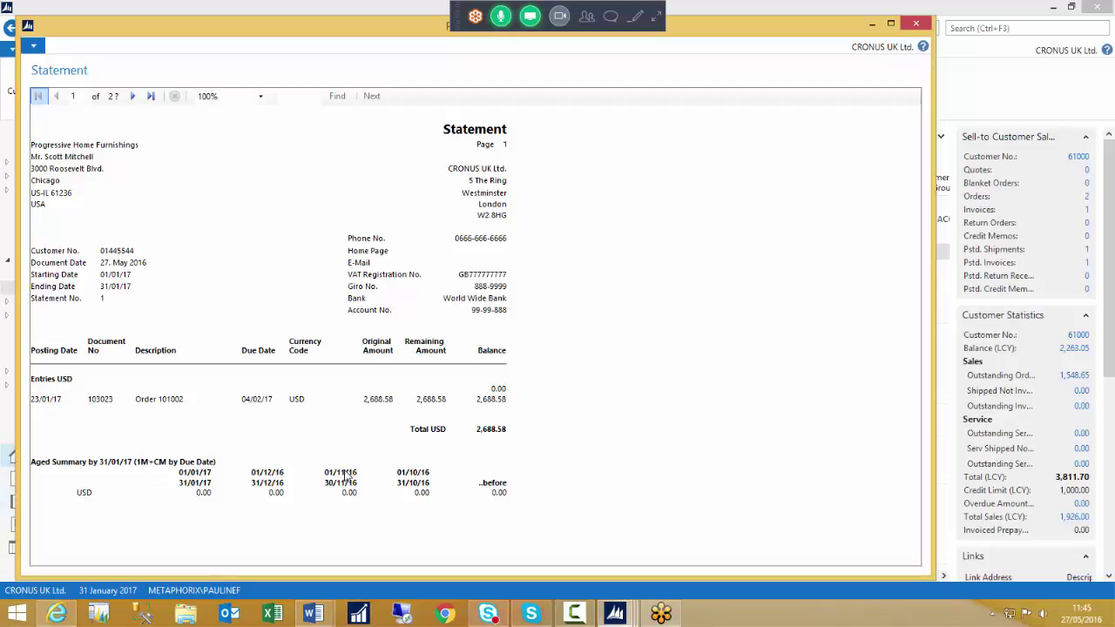
pyautogui.scroll(-8, 346, 477)
pyautogui.scroll(-5, 346, 474)
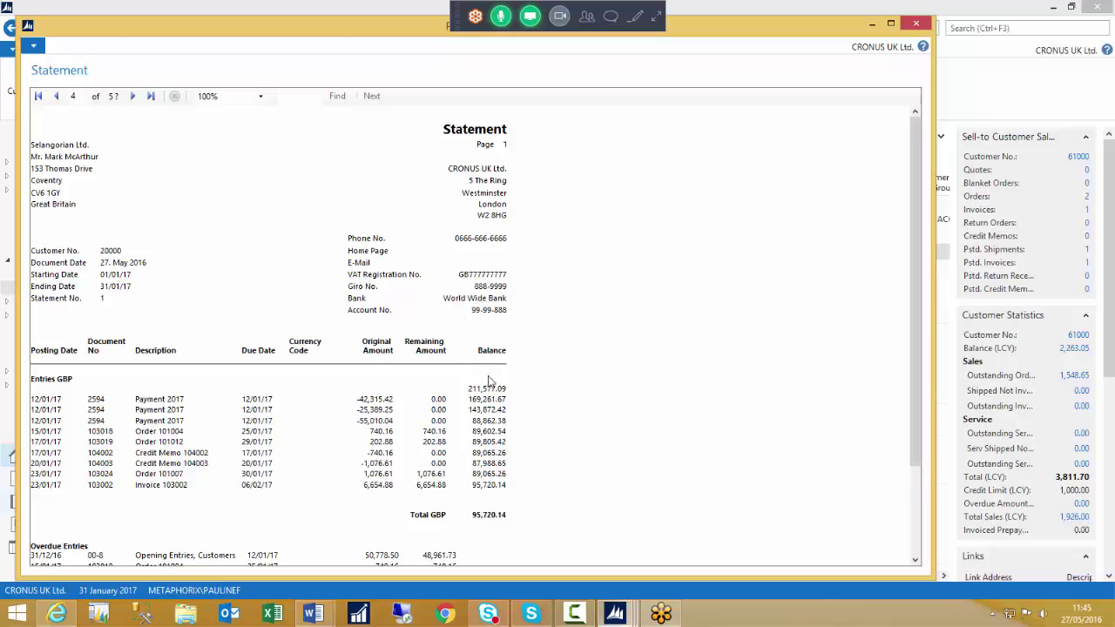
pyautogui.scroll(-1, 489, 382)
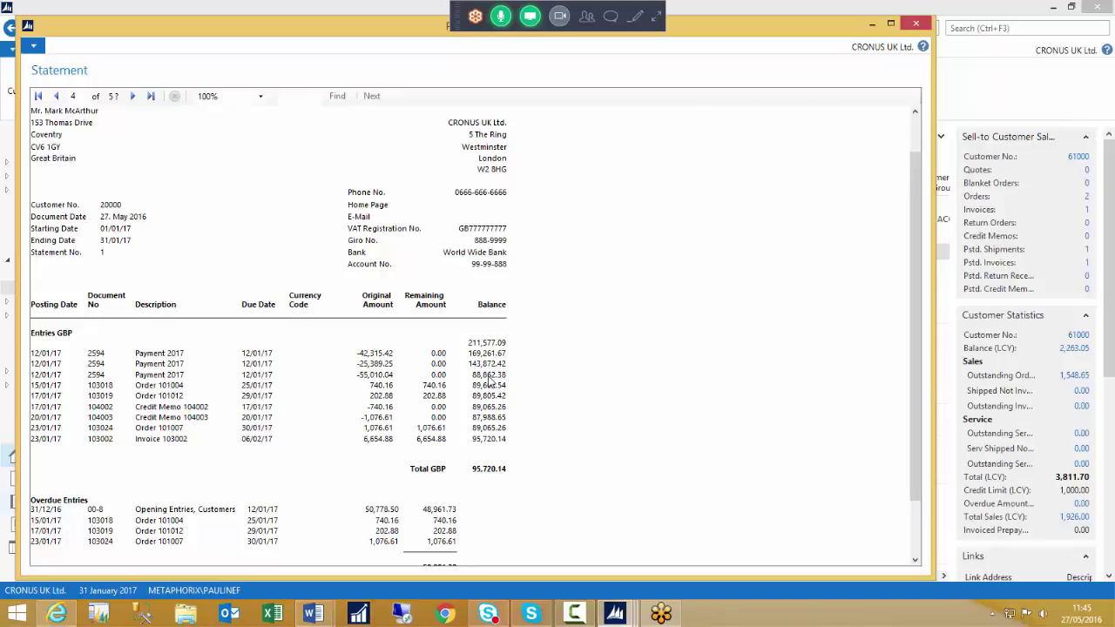
pyautogui.press('Escape')
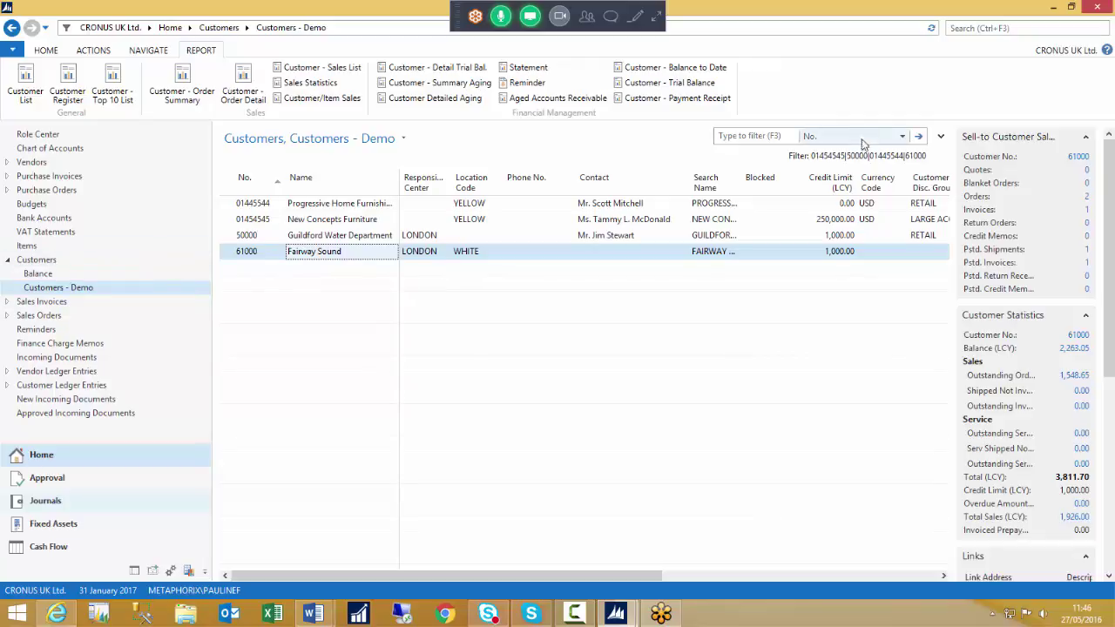
# Search for "remin term", open Reminder Terms from the Receivables setup, and maximize its window.
pyautogui.click(978, 27)
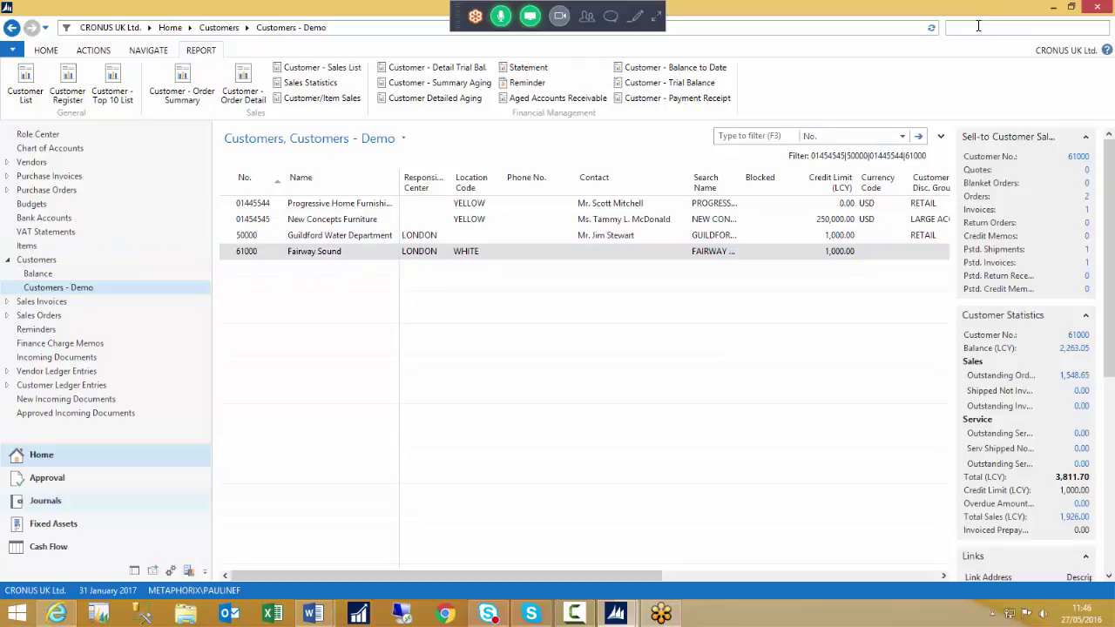
pyautogui.write('remin tr')
pyautogui.press('BackSpace')
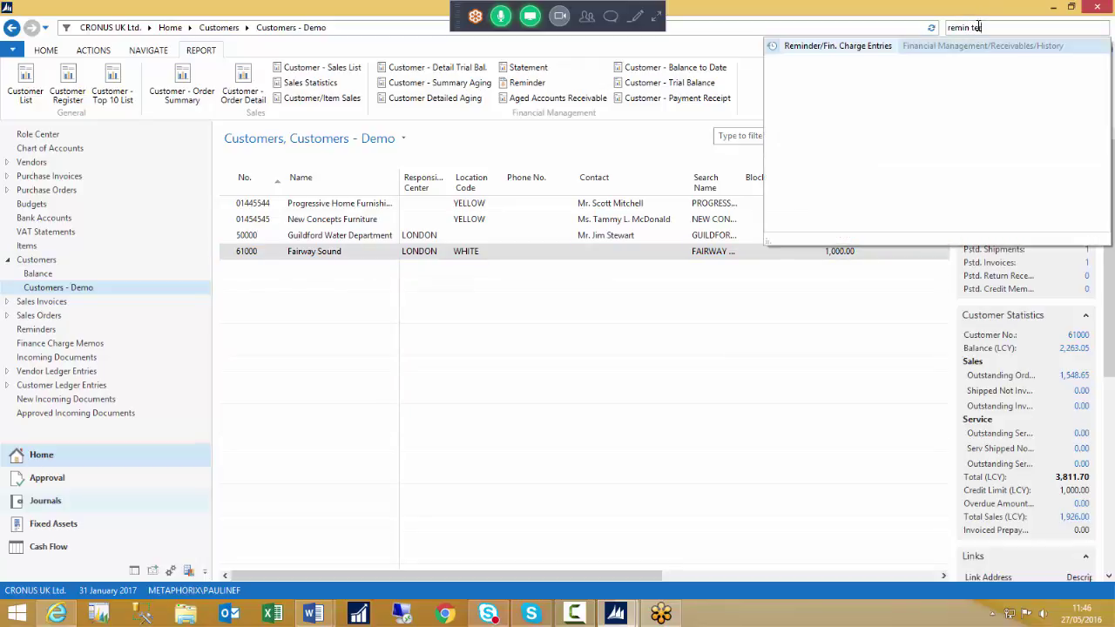
pyautogui.write('erm')
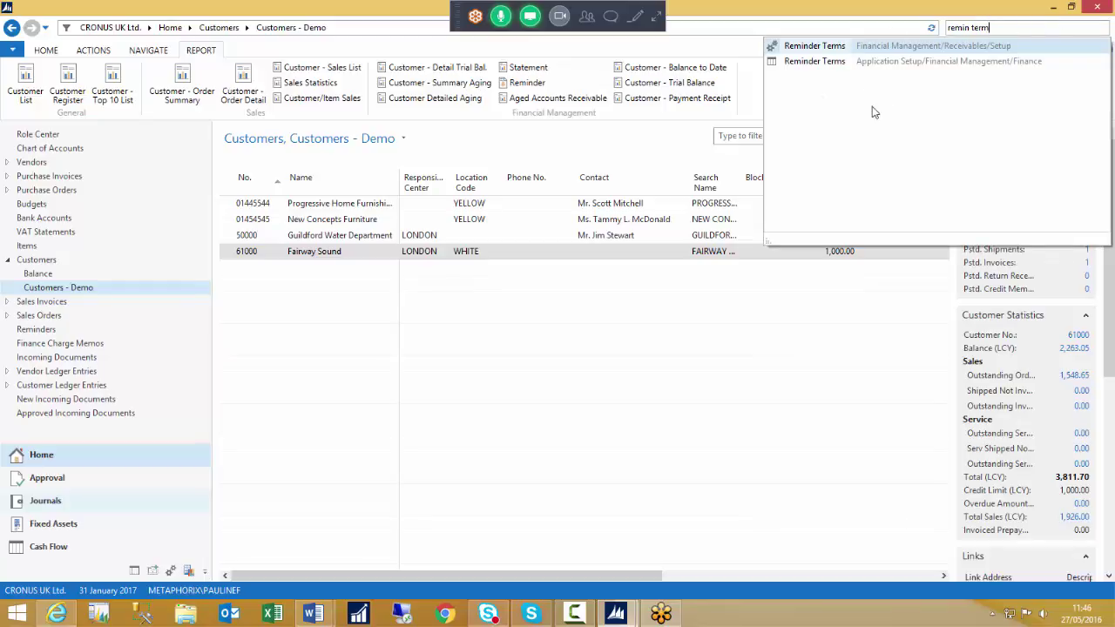
pyautogui.click(914, 51)
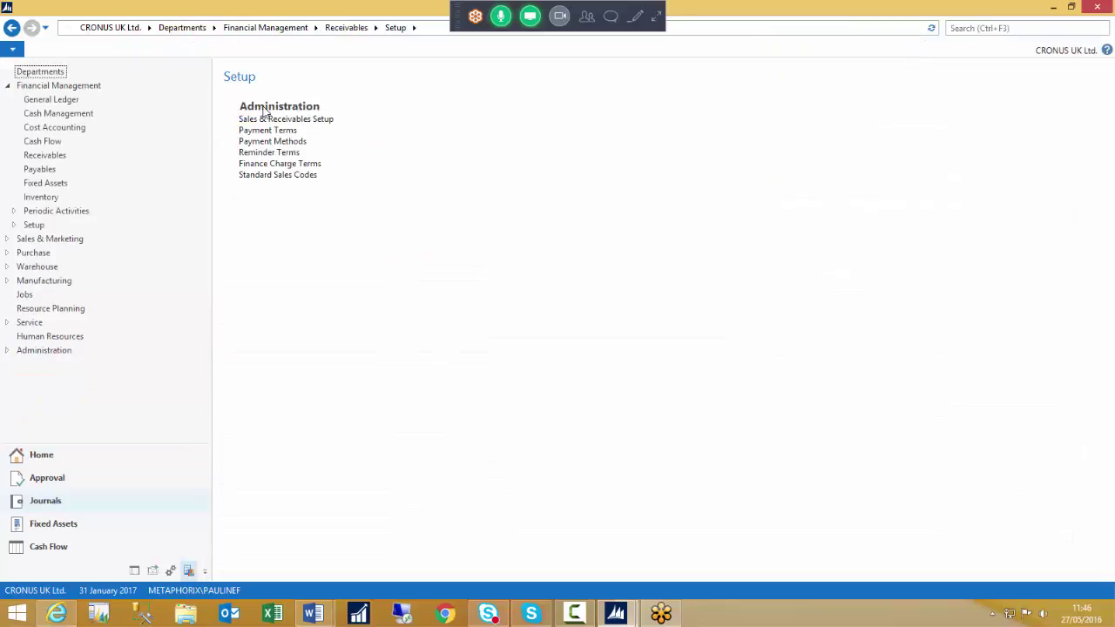
pyautogui.click(267, 154)
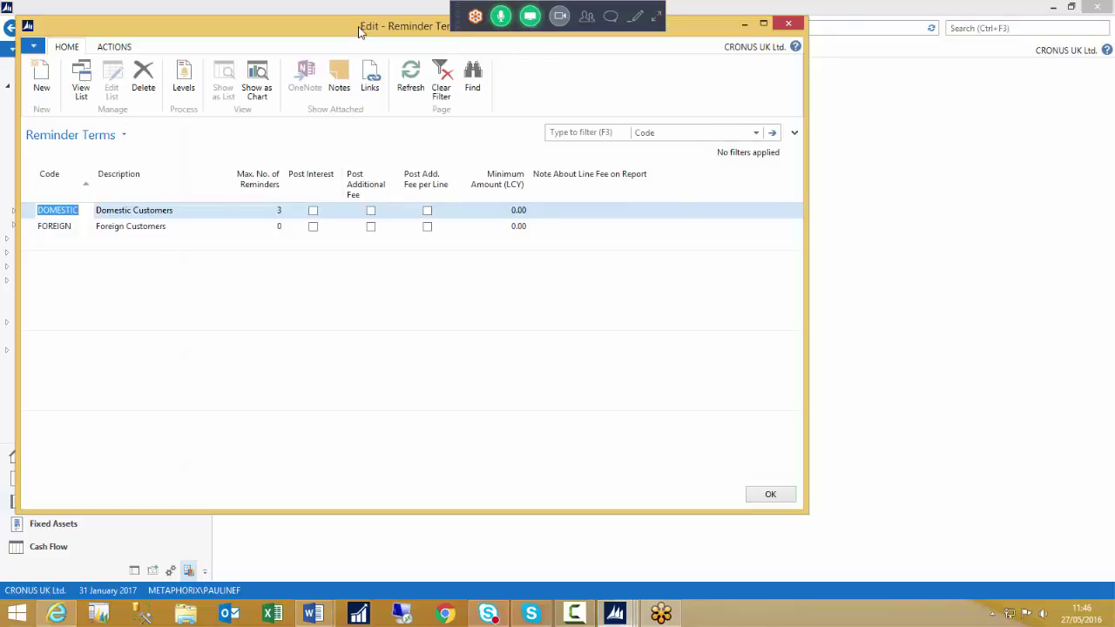
pyautogui.moveTo(360, 31); pyautogui.dragTo(389, 34)
pyautogui.doubleClick(389, 34)
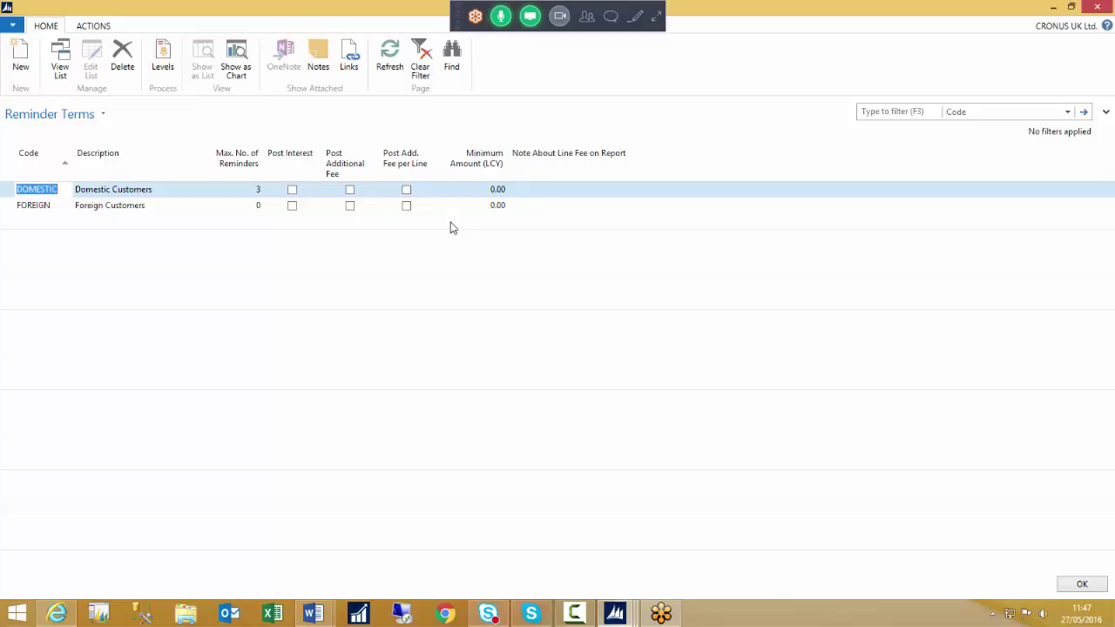
# Review the DOMESTIC and FOREIGN terms and set Max. No. of Reminders for DOMESTIC to 5.
pyautogui.click(49, 190)
pyautogui.click(52, 207)
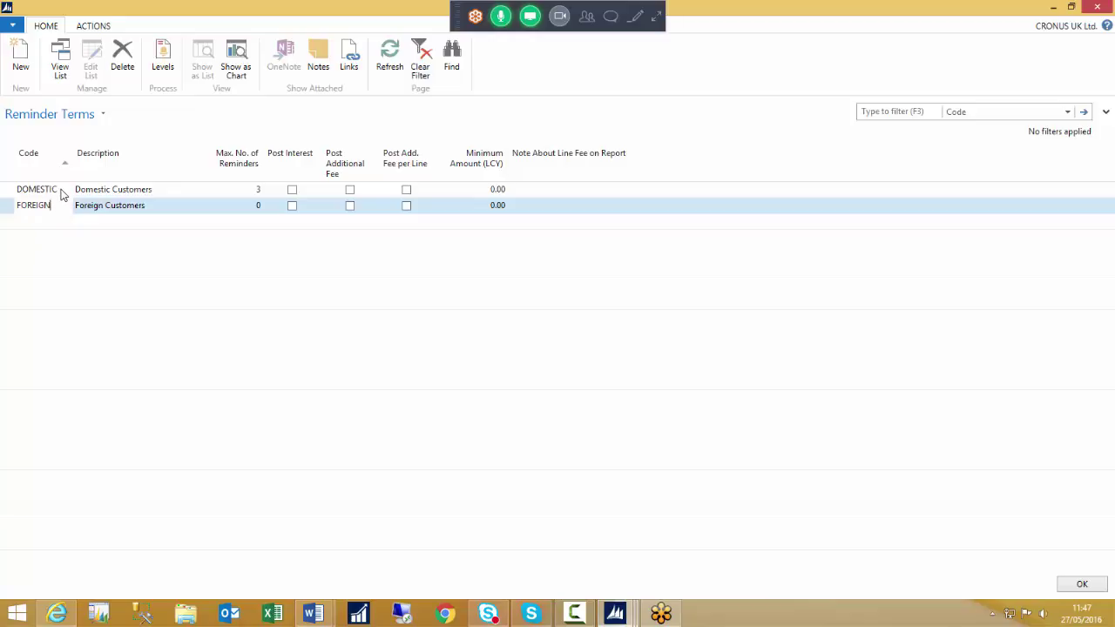
pyautogui.click(61, 189)
pyautogui.moveTo(65, 189); pyautogui.dragTo(2, 188)
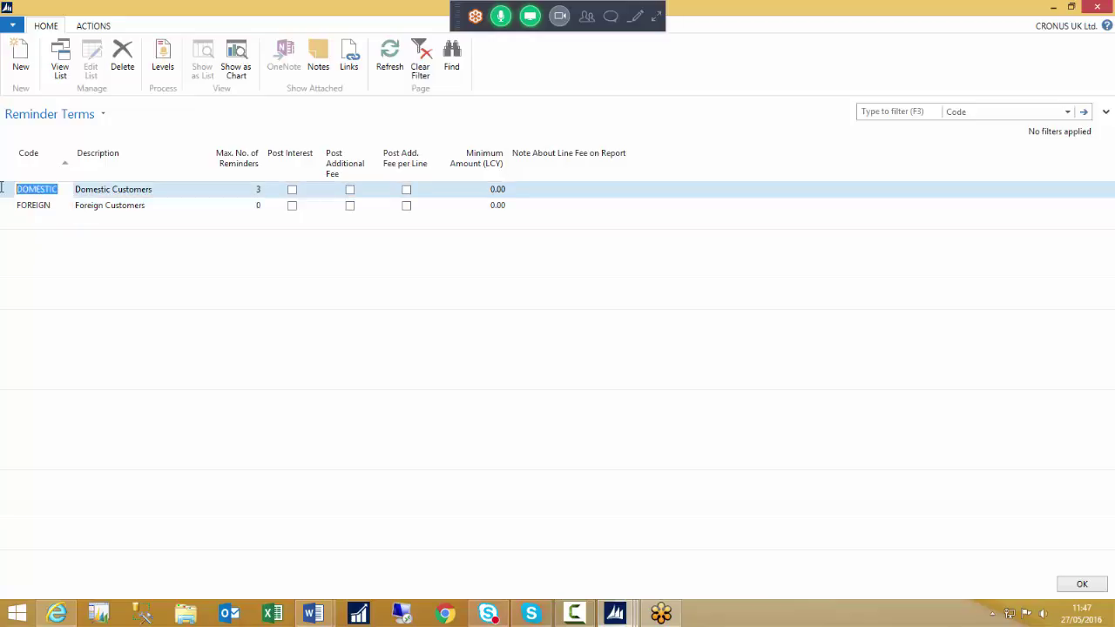
pyautogui.click(182, 188)
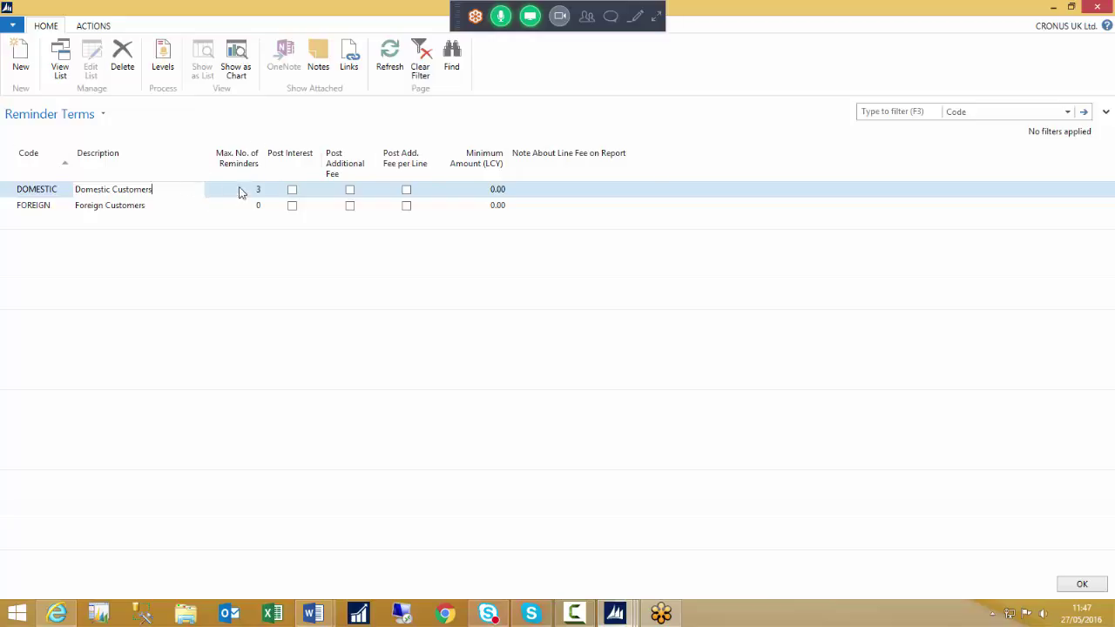
pyautogui.click(237, 190)
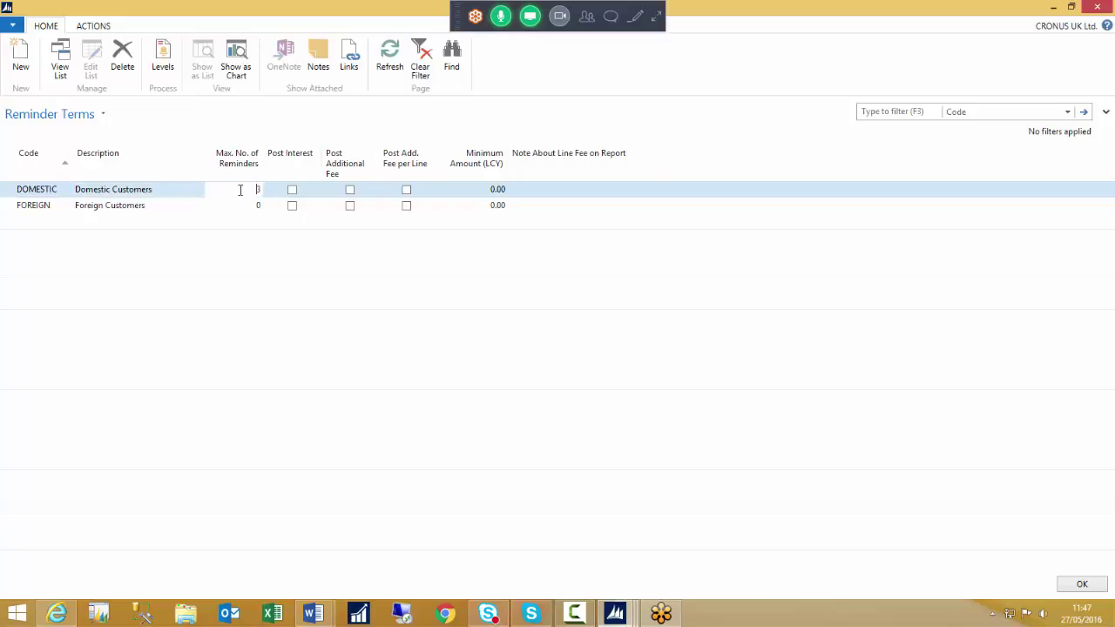
pyautogui.doubleClick(258, 189)
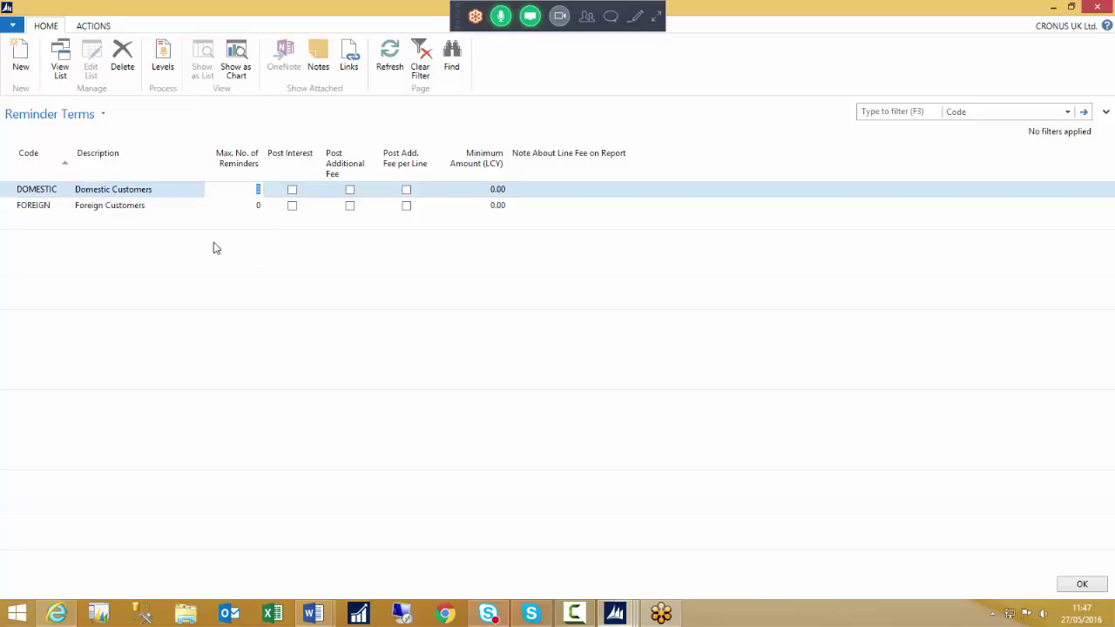
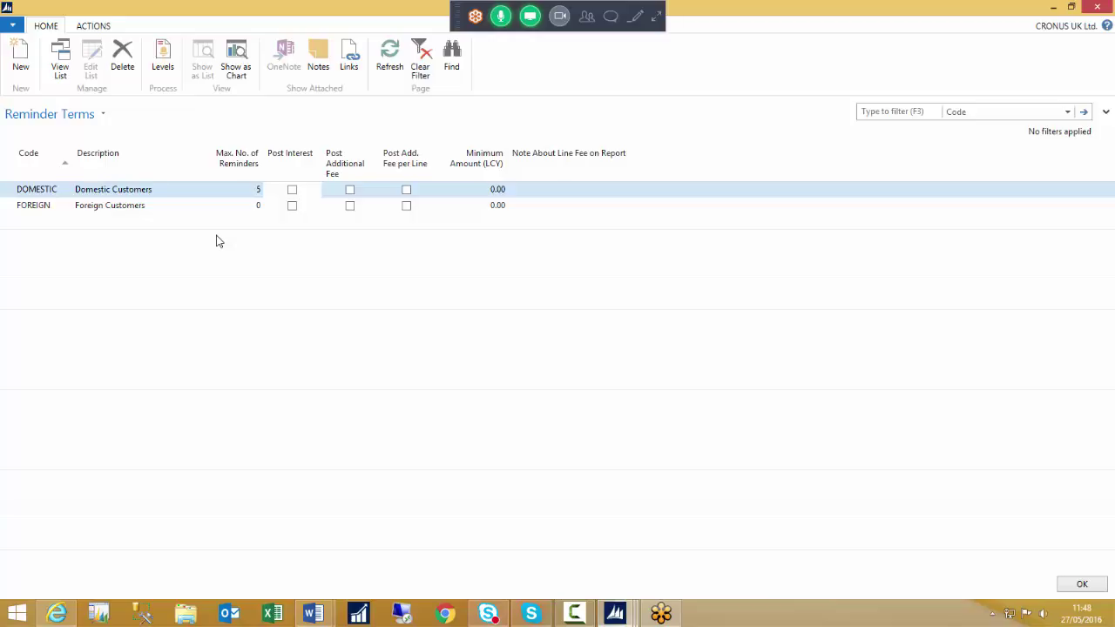
# Set Max. No. of Reminders for the DOMESTIC reminder terms to 0.
pyautogui.click(256, 190)
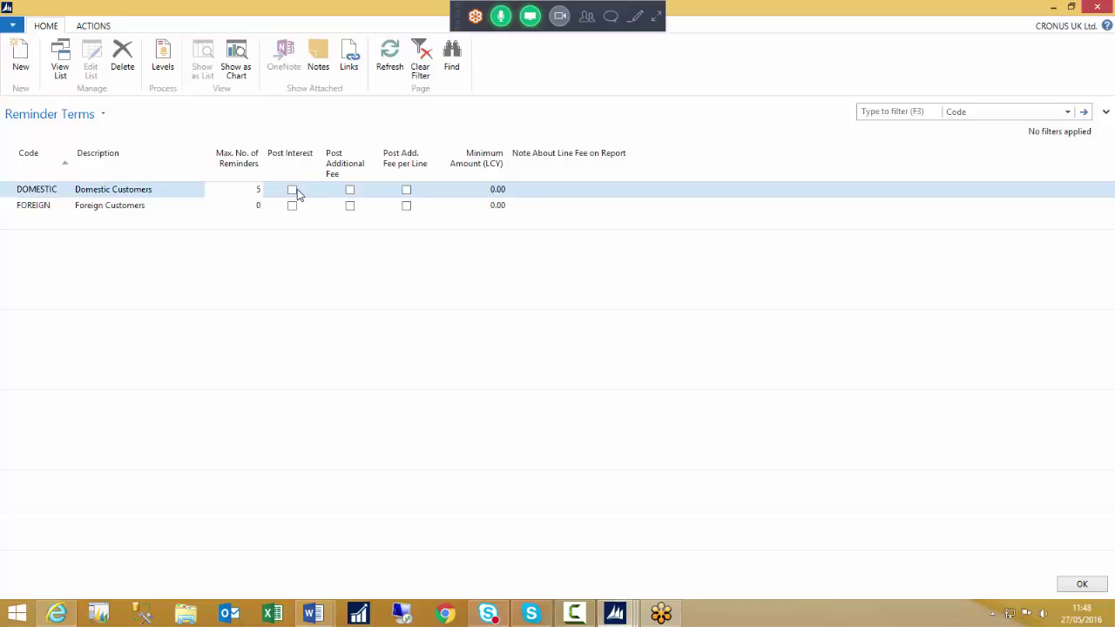
pyautogui.press('BackSpace')
pyautogui.write('0')
pyautogui.press('Tab')
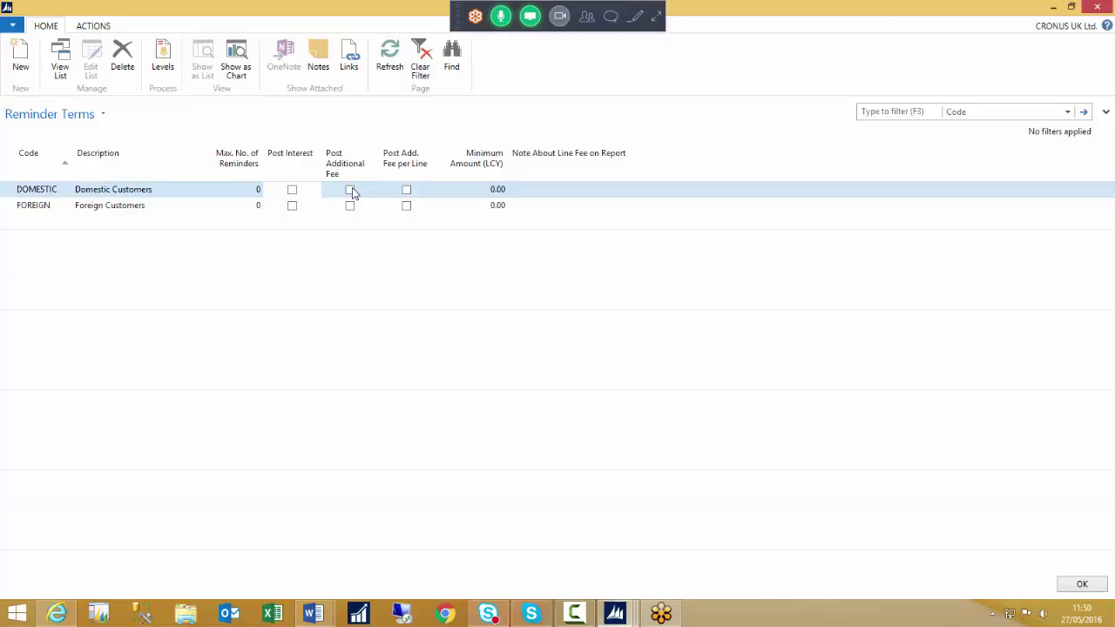
# Check the Minimum Amount (LCY) of the DOMESTIC terms and open their reminder levels in view.
pyautogui.click(459, 190)
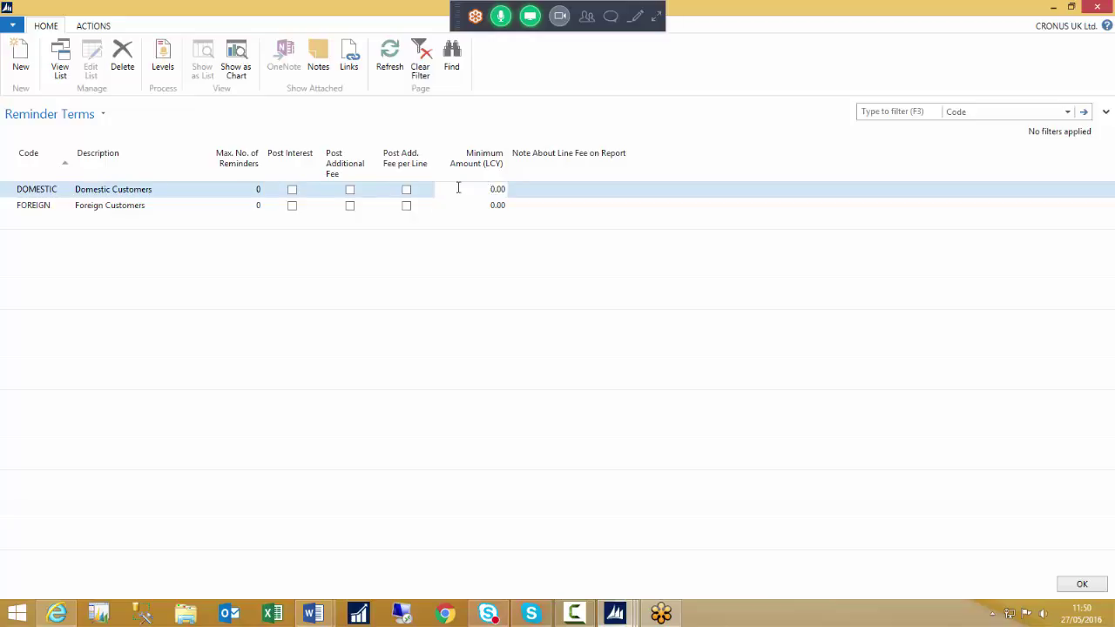
pyautogui.moveTo(458, 188); pyautogui.dragTo(547, 189)
pyautogui.click(93, 26)
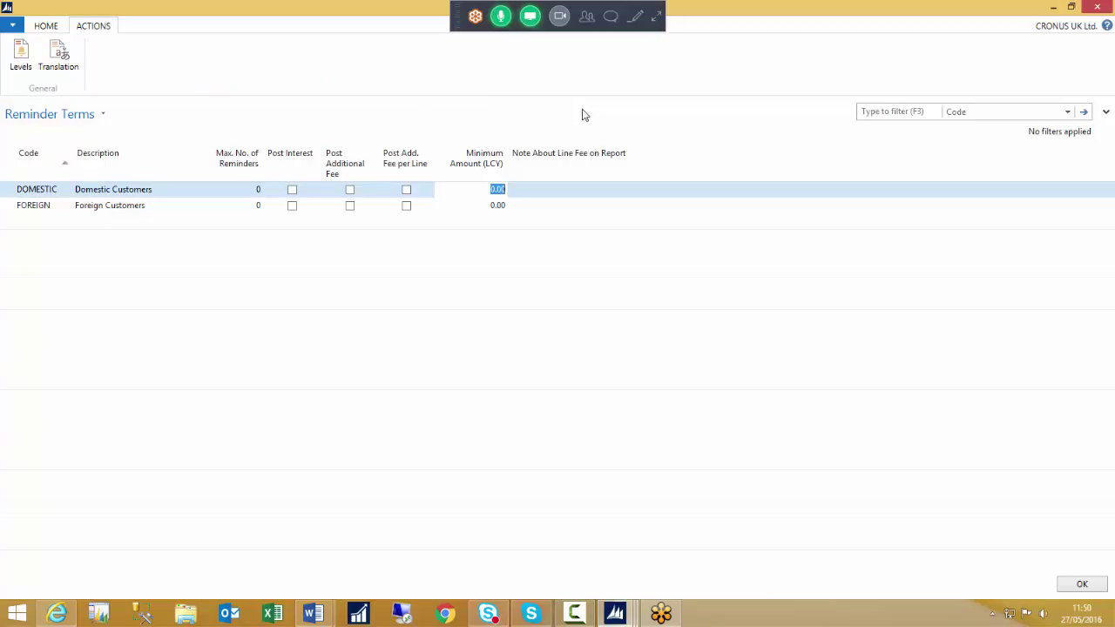
pyautogui.click(20, 57)
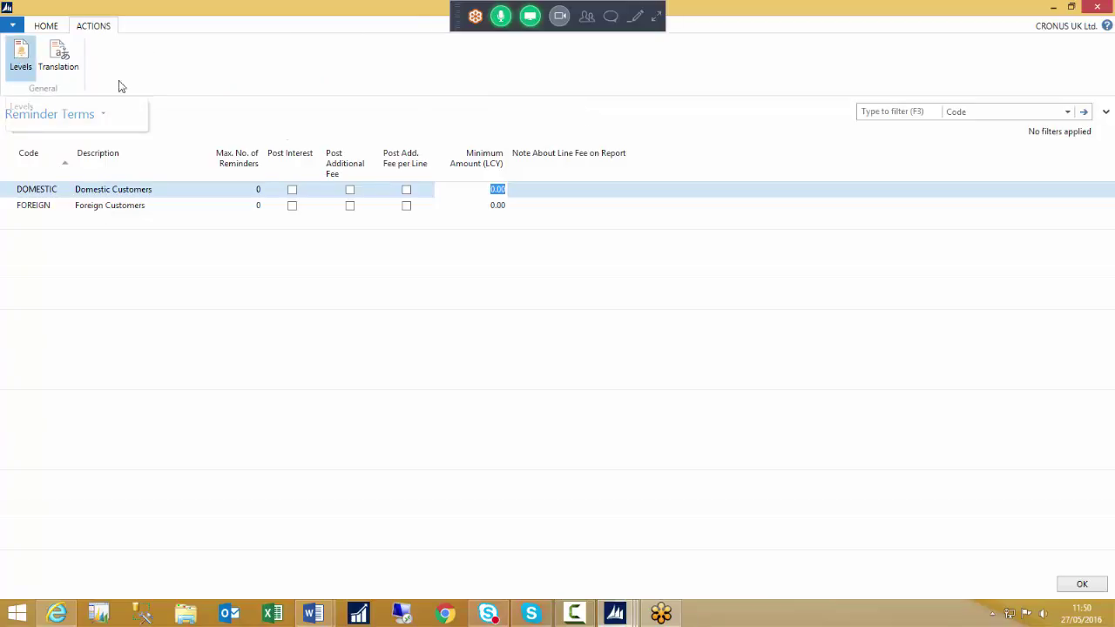
pyautogui.moveTo(349, 48); pyautogui.dragTo(526, 77)
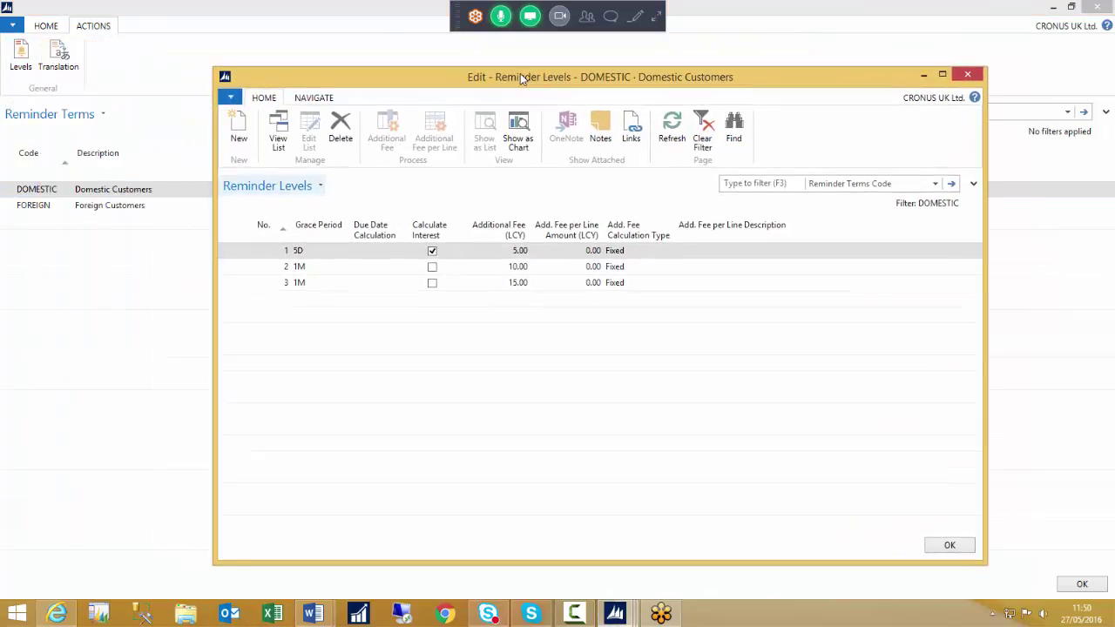
# Examine the number, Grace Period and Due Date Calculation of the first DOMESTIC reminder level.
pyautogui.click(230, 251)
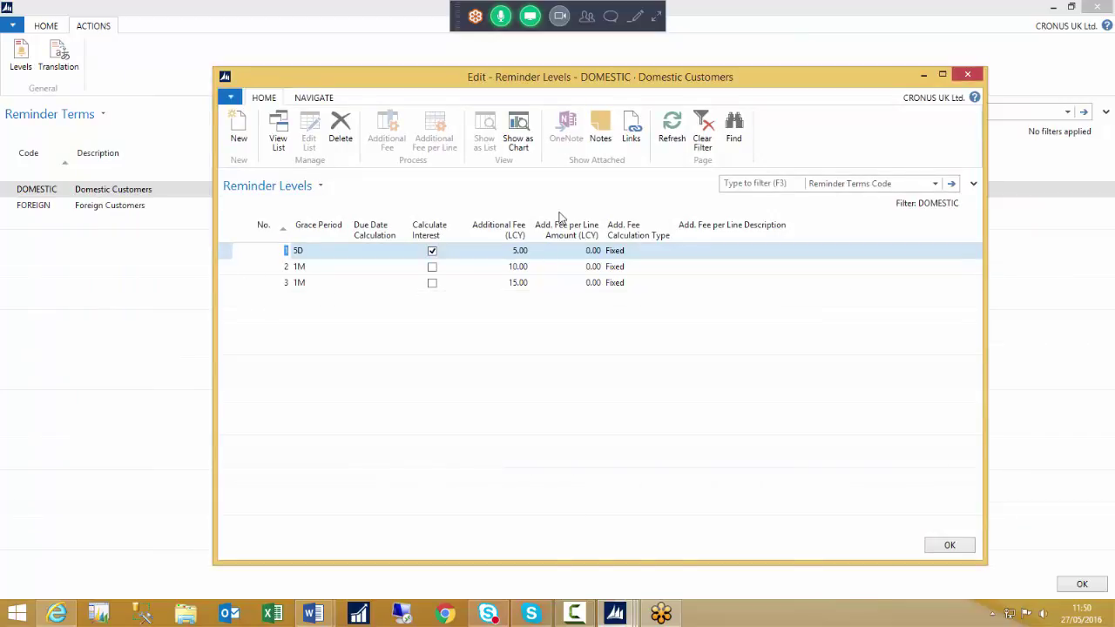
pyautogui.click(338, 254)
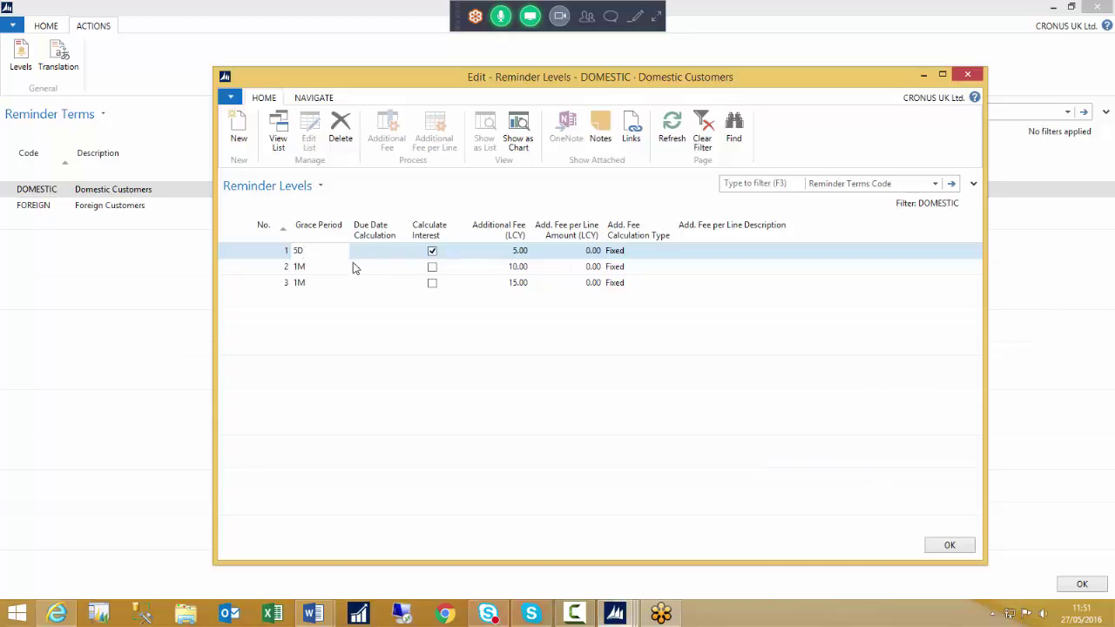
pyautogui.click(320, 249)
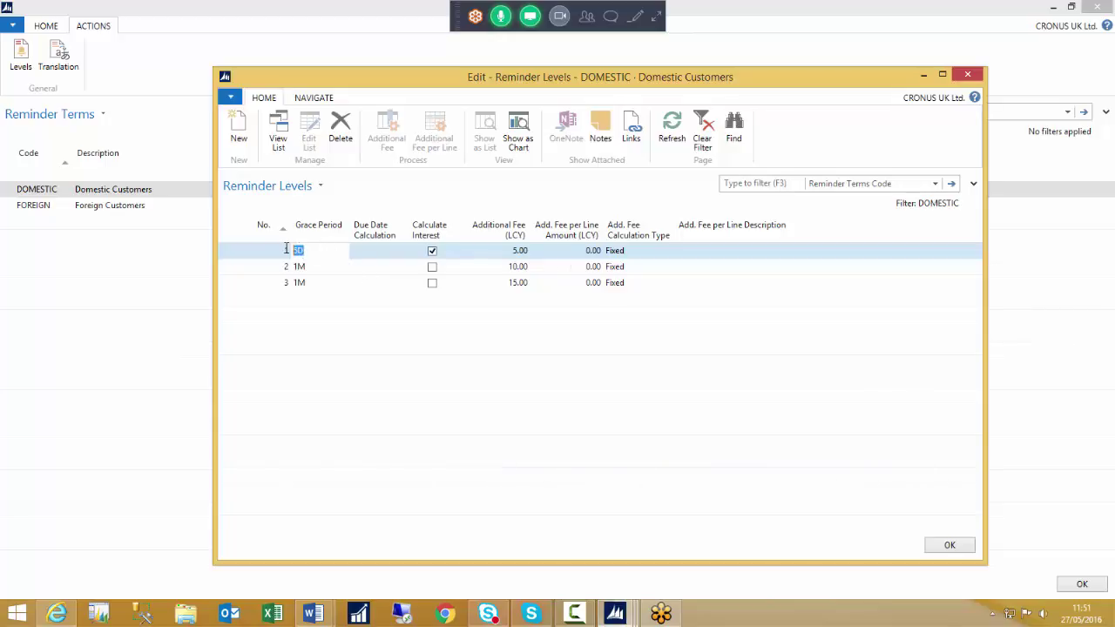
pyautogui.click(380, 253)
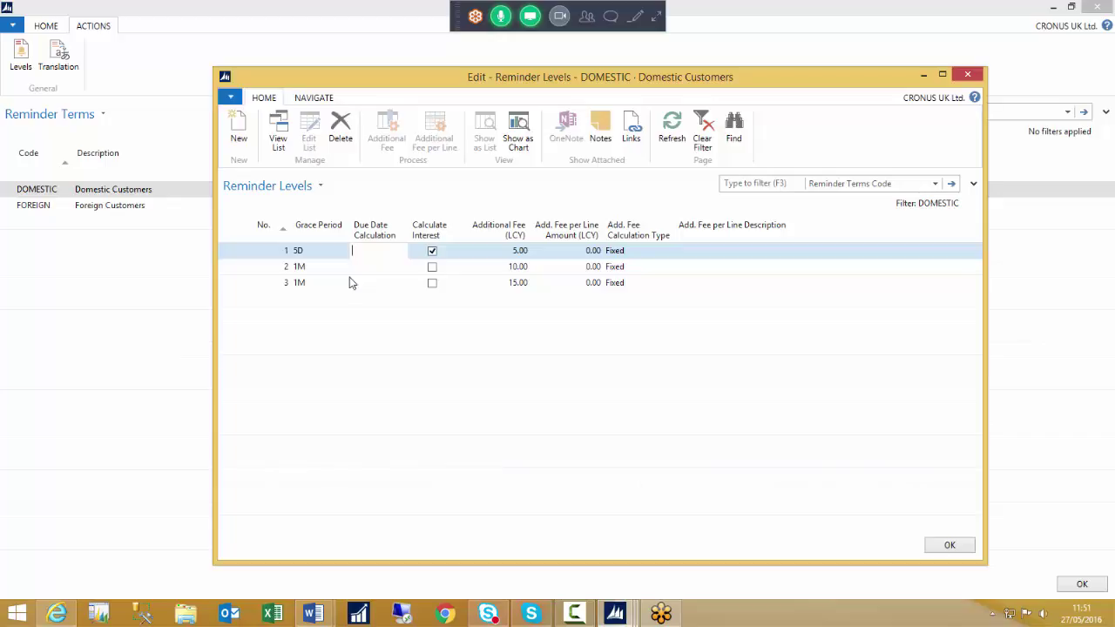
pyautogui.click(320, 246)
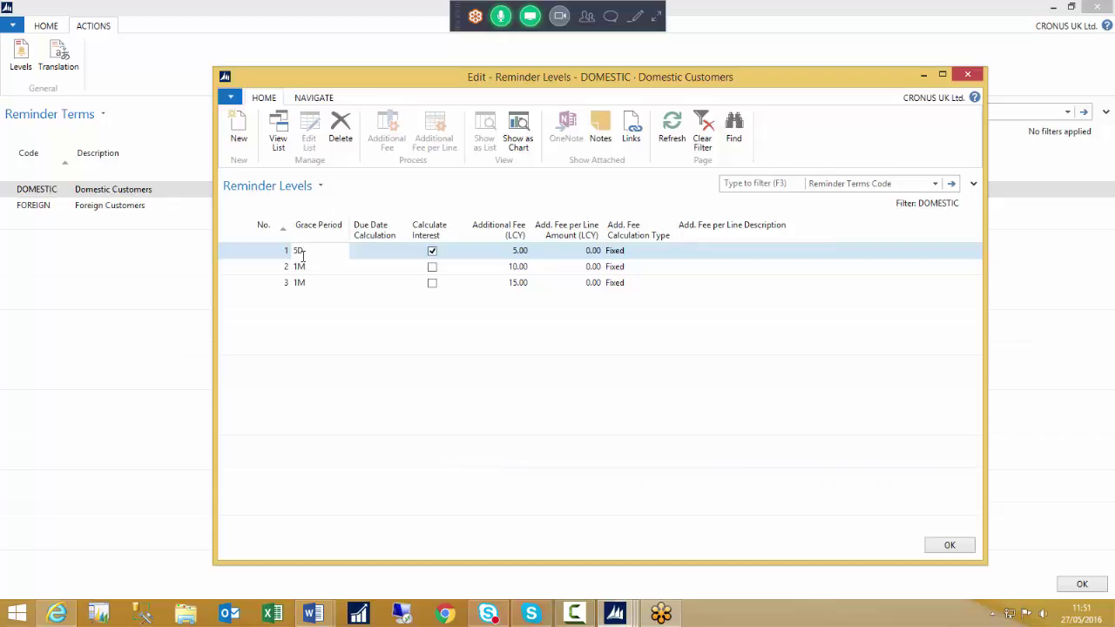
# Set the Grace Period of DOMESTIC reminder levels 2 and 3 to 5D.
pyautogui.moveTo(311, 250); pyautogui.dragTo(291, 250)
pyautogui.click(233, 273)
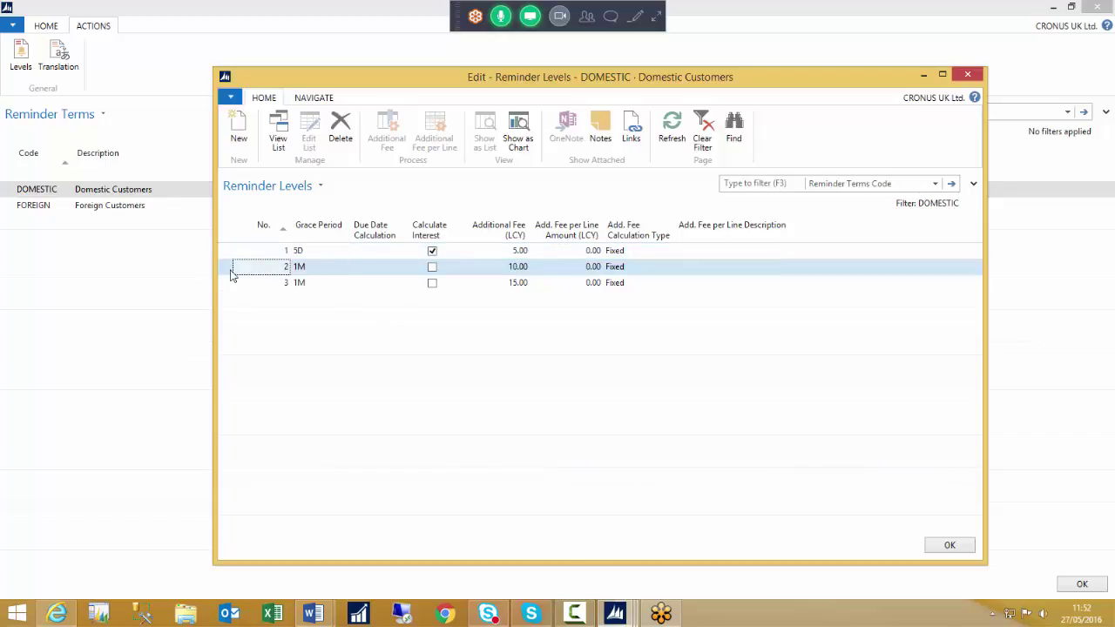
pyautogui.click(304, 269)
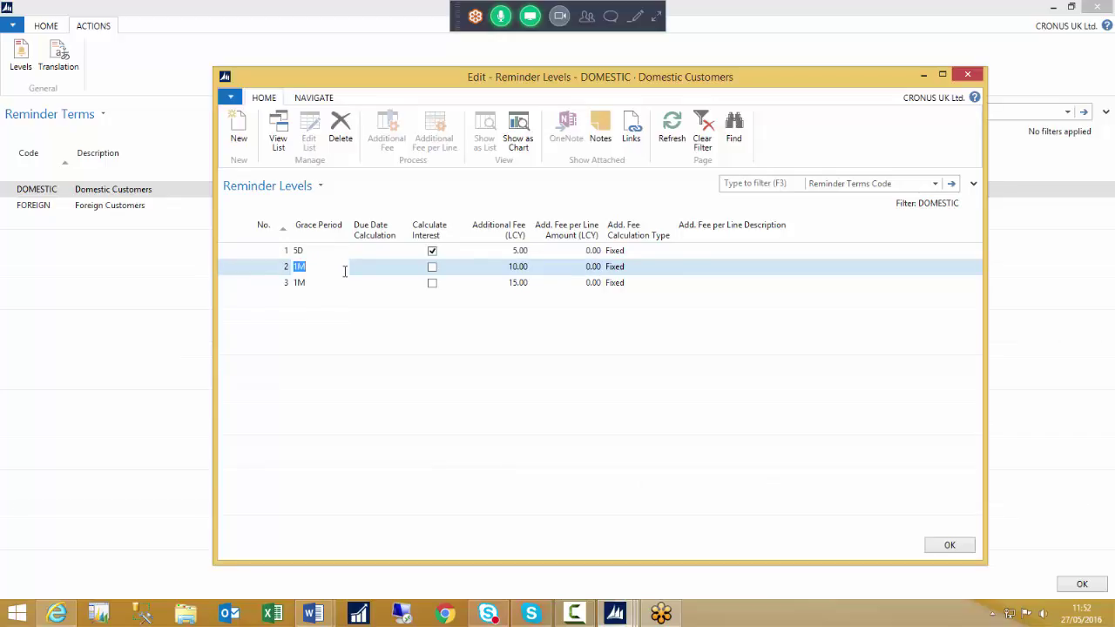
pyautogui.write('5D')
pyautogui.press('Down')
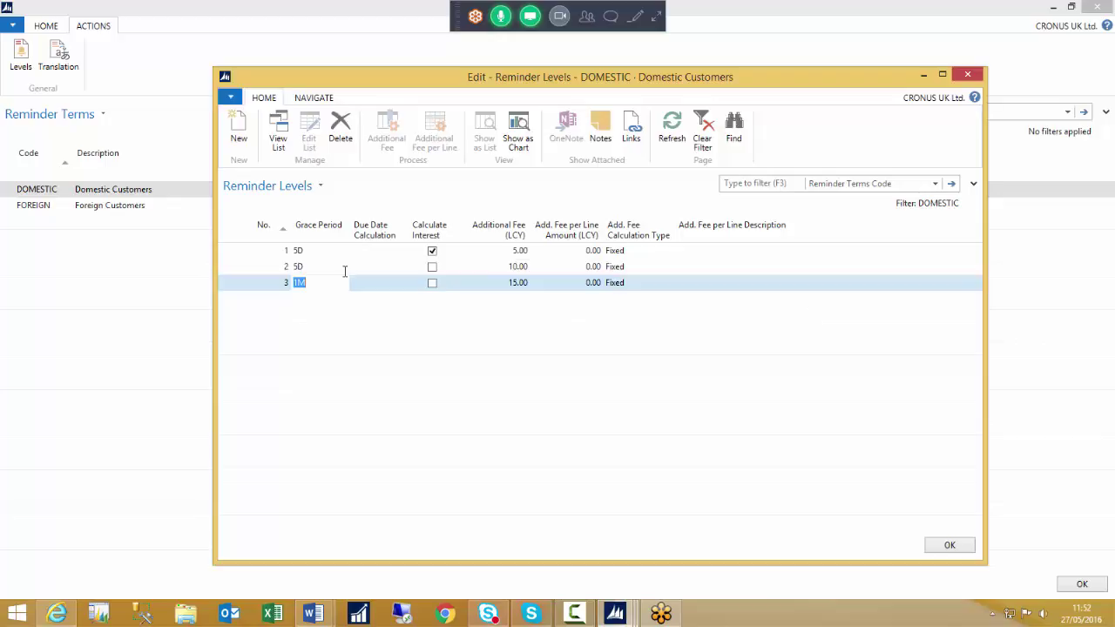
pyautogui.write('5D')
pyautogui.press('Down')
pyautogui.click(312, 267)
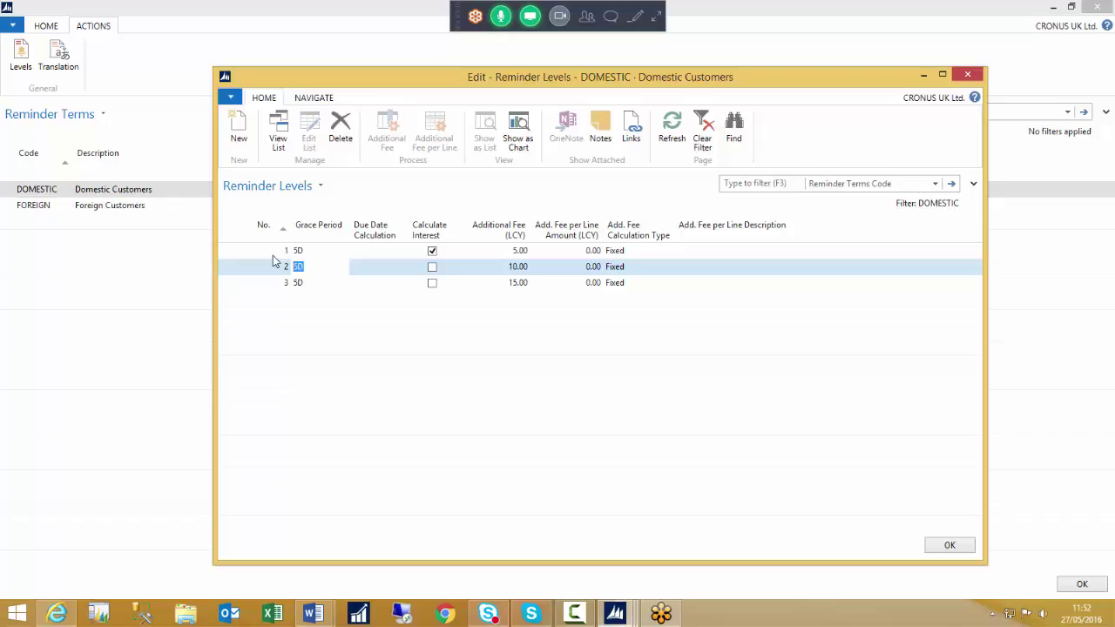
pyautogui.click(318, 265)
pyautogui.click(319, 283)
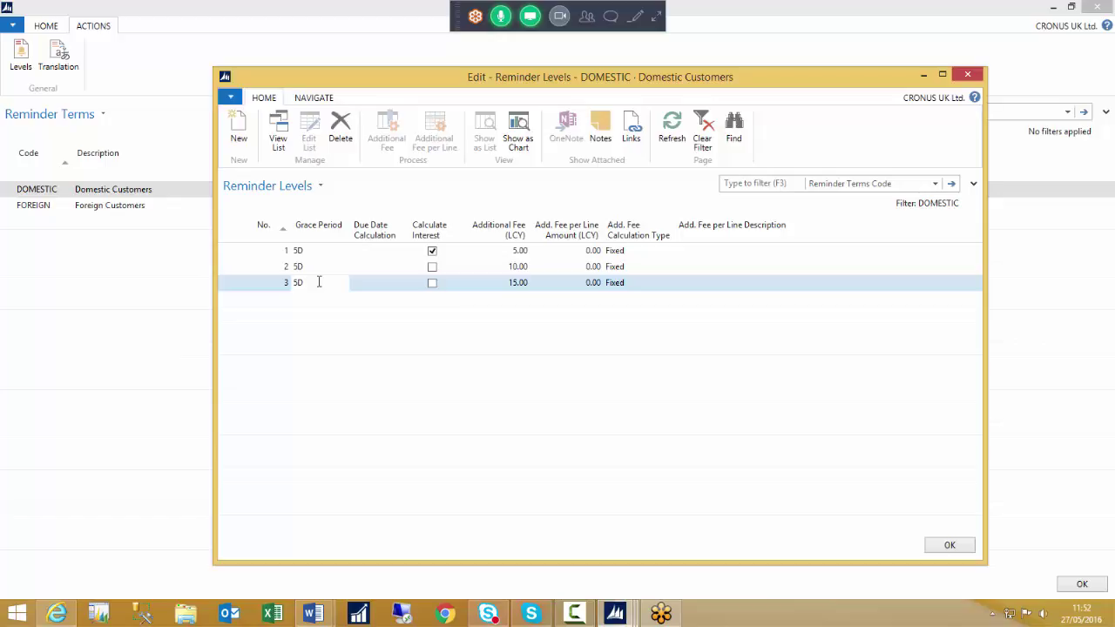
# Turn off Calculate Interest for DOMESTIC reminder level 1 and check its Additional Fee (LCY).
pyautogui.click(432, 252)
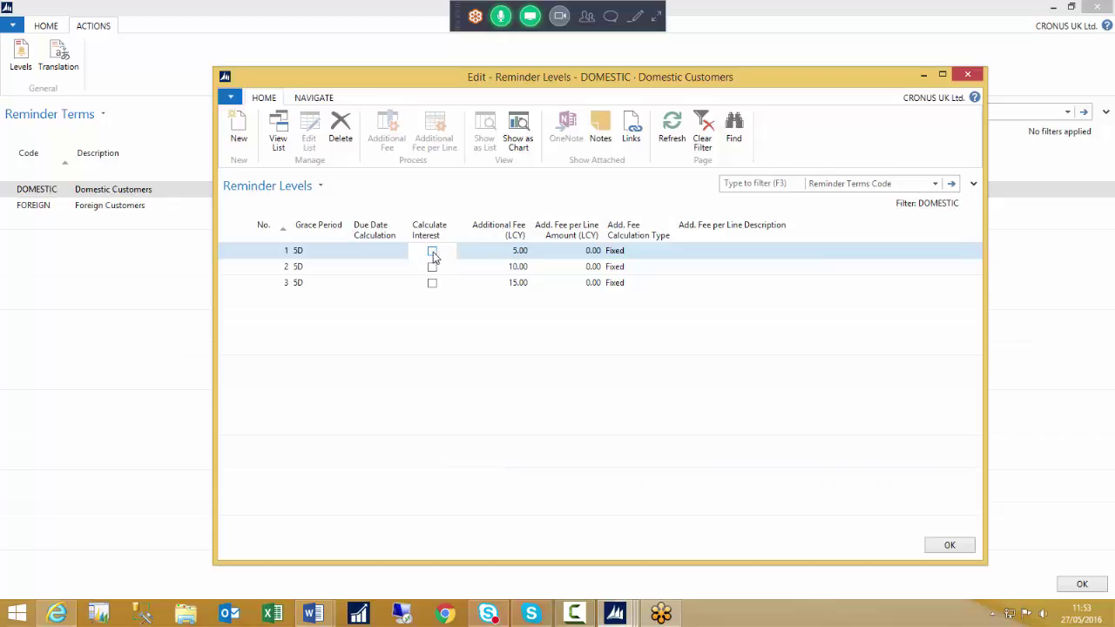
pyautogui.click(480, 253)
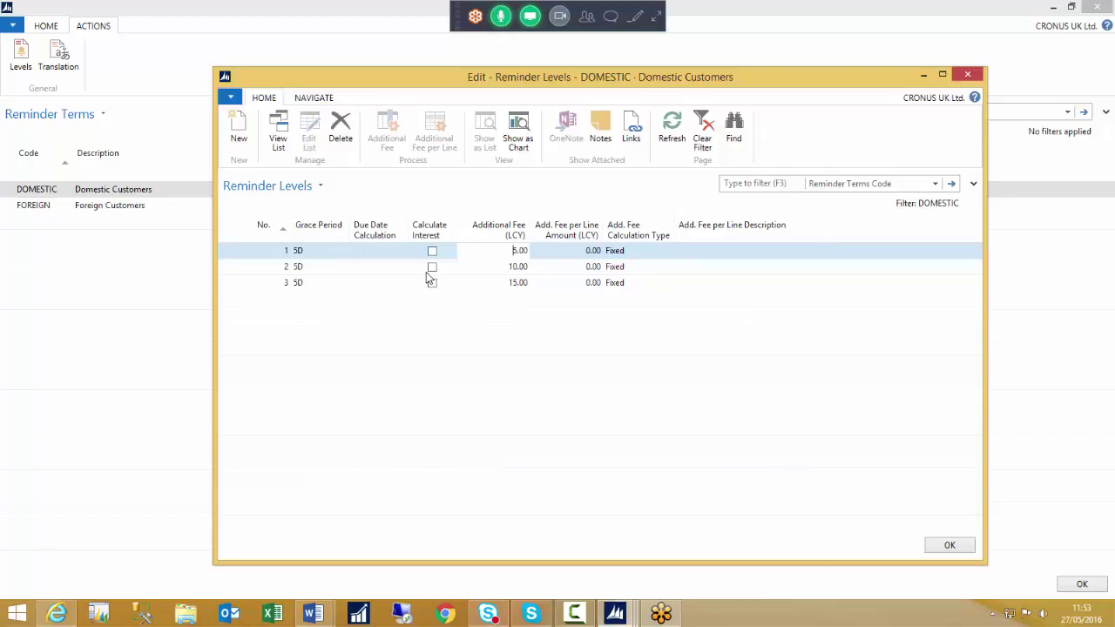
# Open the beginning text of DOMESTIC reminder level 1 and examine its wording and placeholder.
pyautogui.click(316, 99)
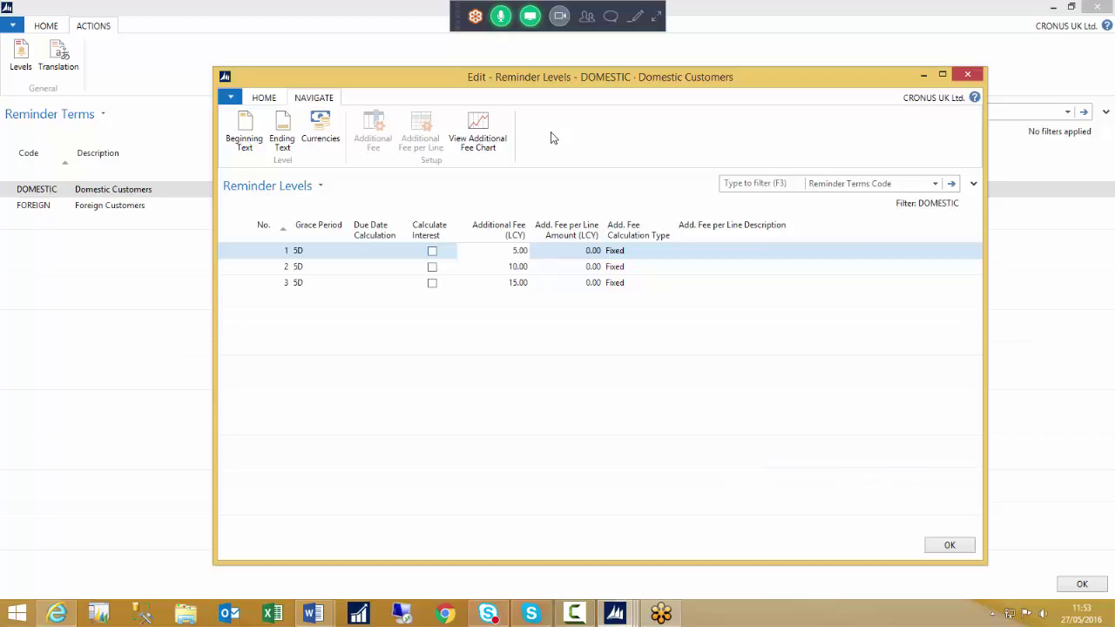
pyautogui.click(226, 253)
pyautogui.click(243, 131)
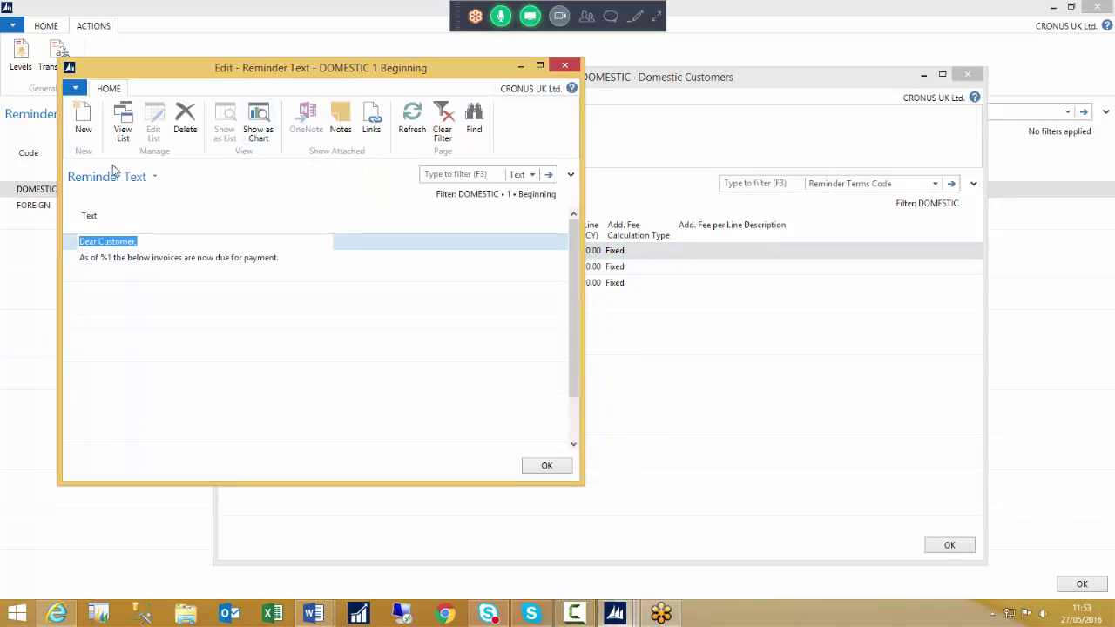
pyautogui.moveTo(259, 71); pyautogui.dragTo(406, 70)
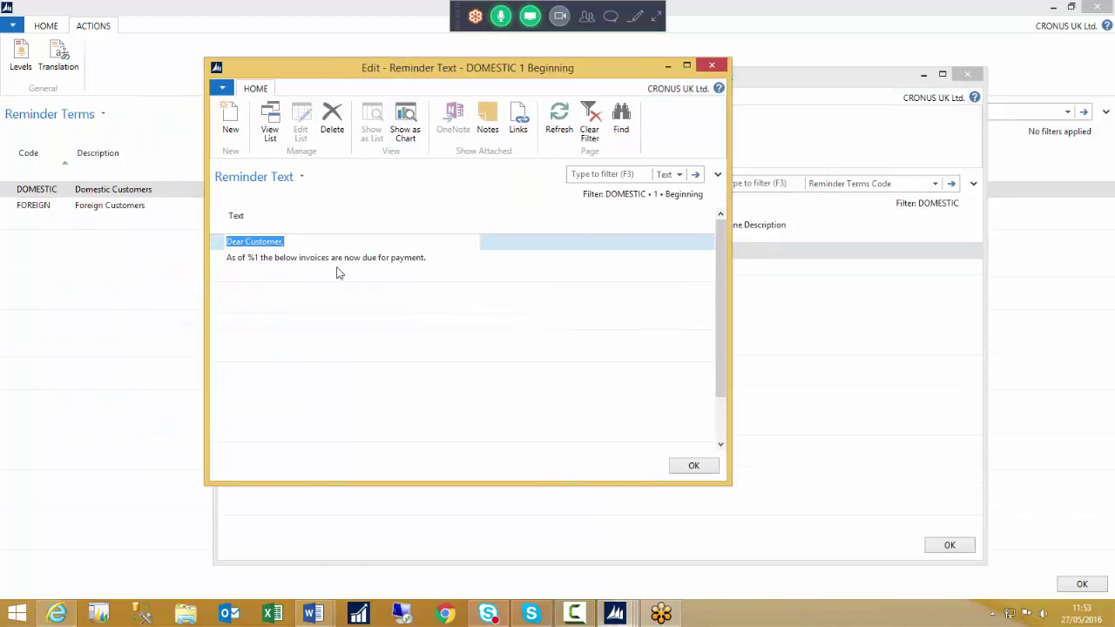
pyautogui.click(301, 244)
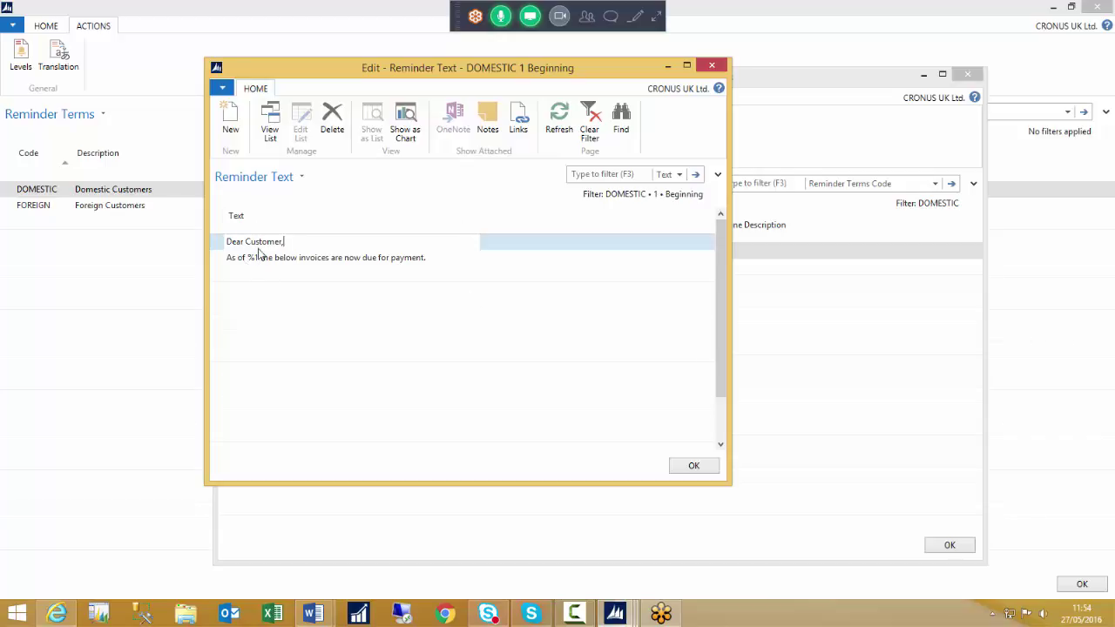
# Switch to the Word document to read the predefined reminder text options, and return to Dynamics NAV to close the level 1 beginning text.
pyautogui.click(313, 614)
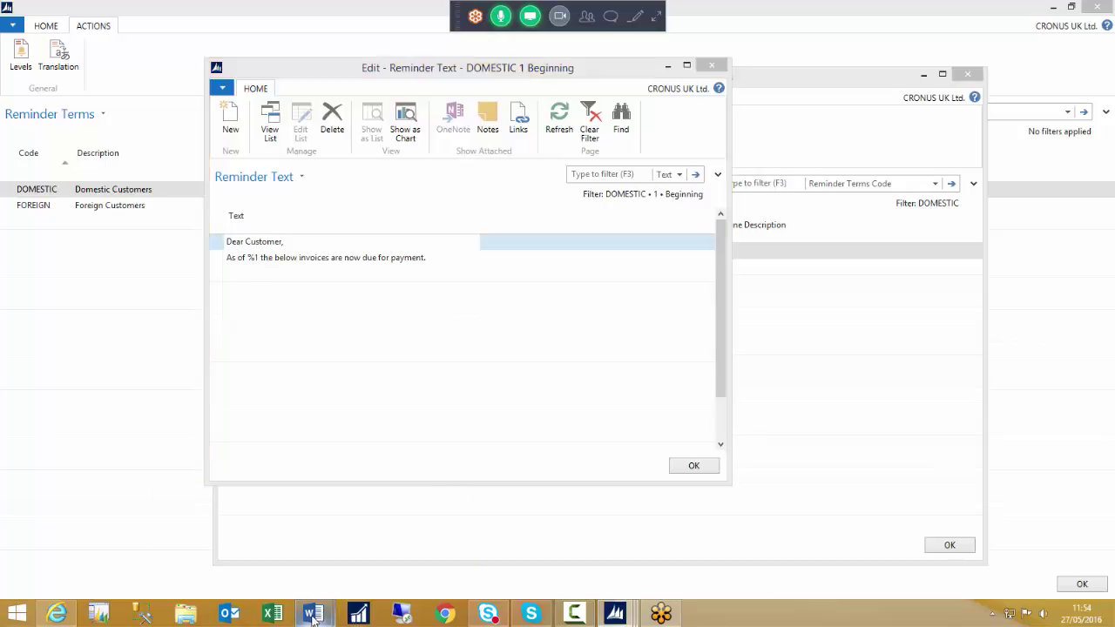
pyautogui.click(252, 548)
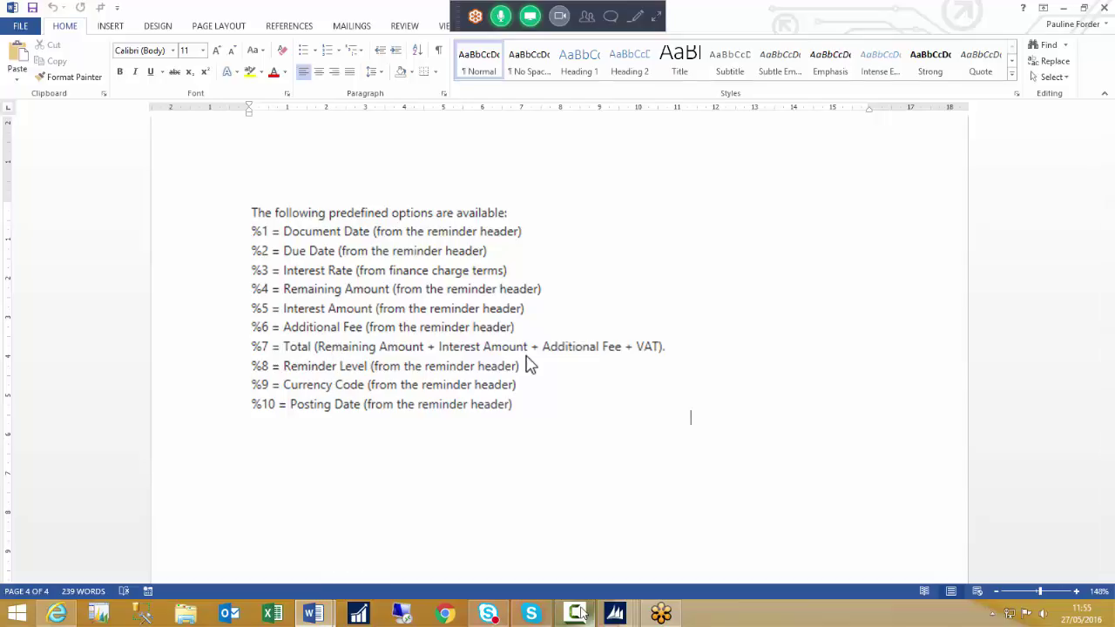
pyautogui.moveTo(616, 615)
pyautogui.click(897, 514)
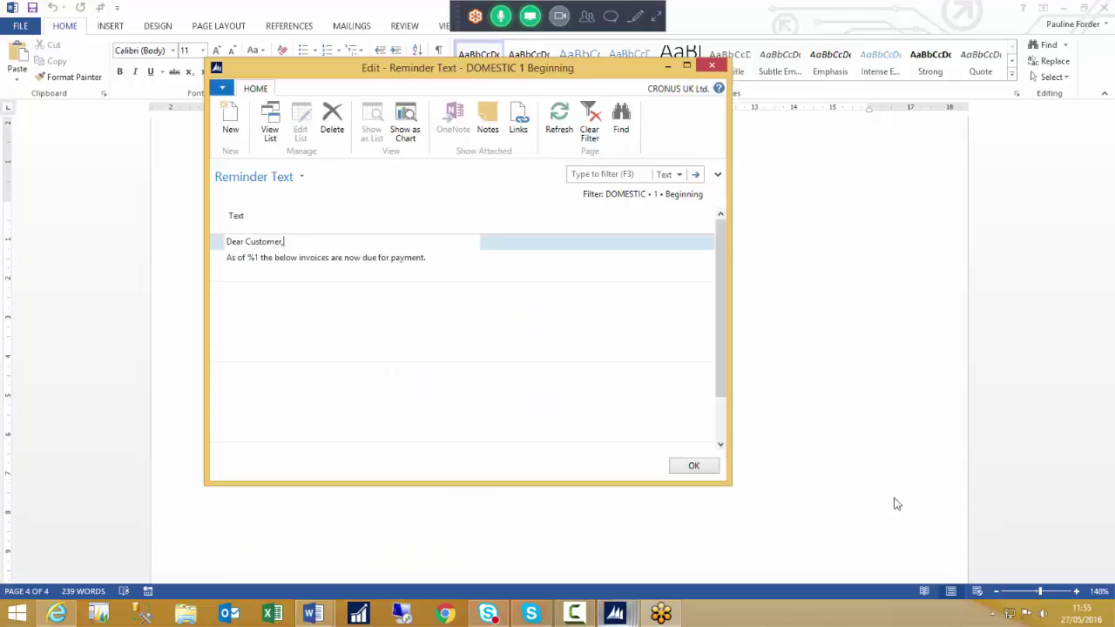
pyautogui.click(1065, 10)
pyautogui.click(1064, 10)
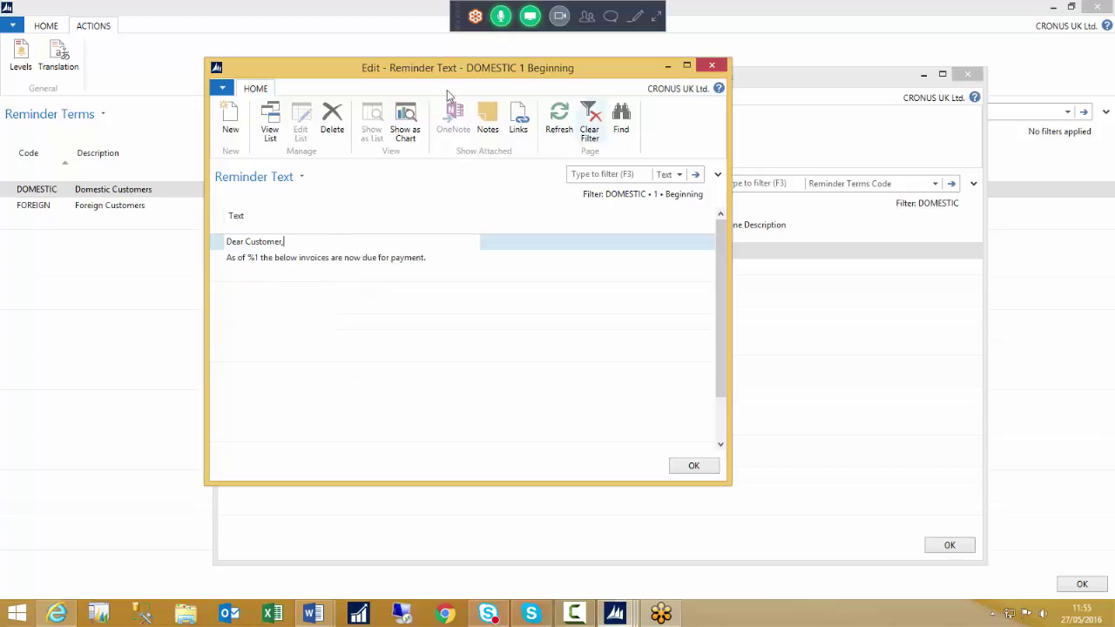
pyautogui.press('Escape')
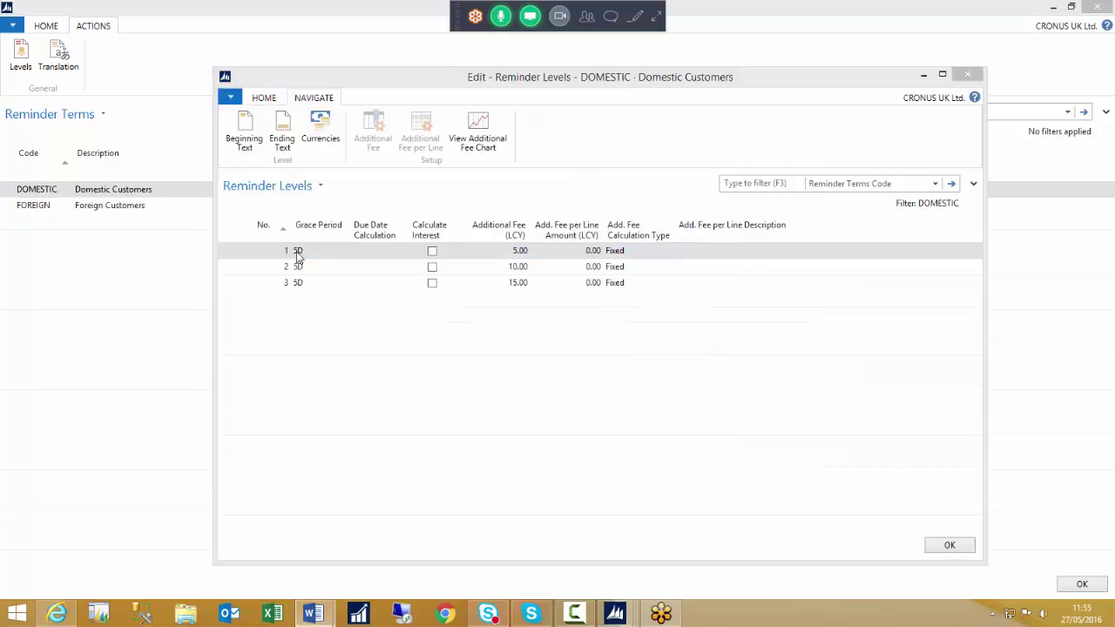
# Open the ending text of reminder level 1 and widen the Text column to read its full lines.
pyautogui.click(282, 130)
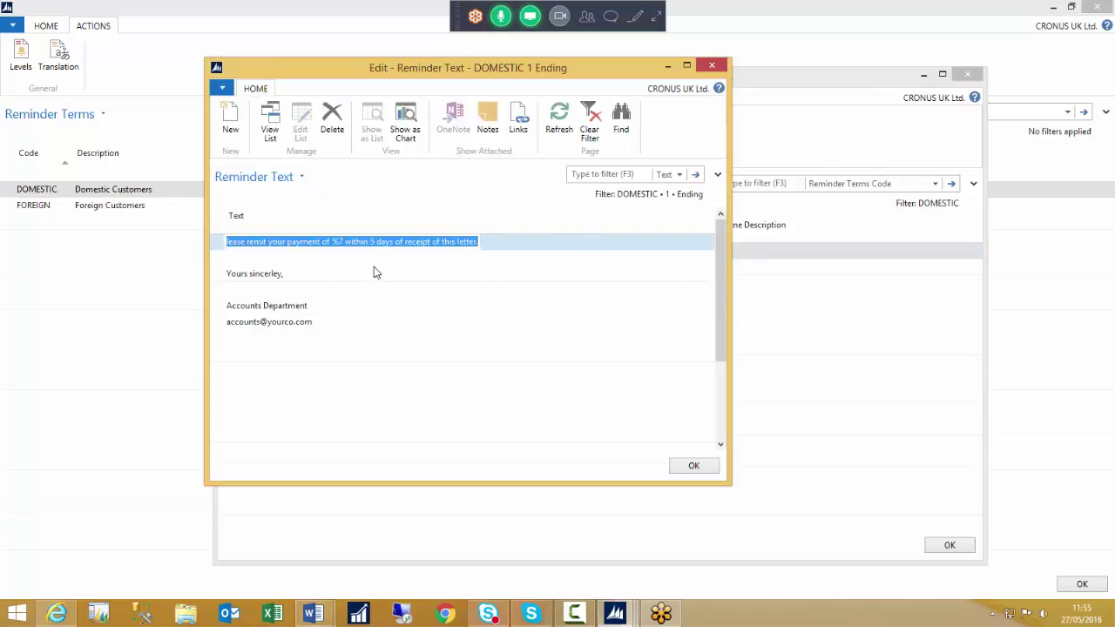
pyautogui.click(356, 274)
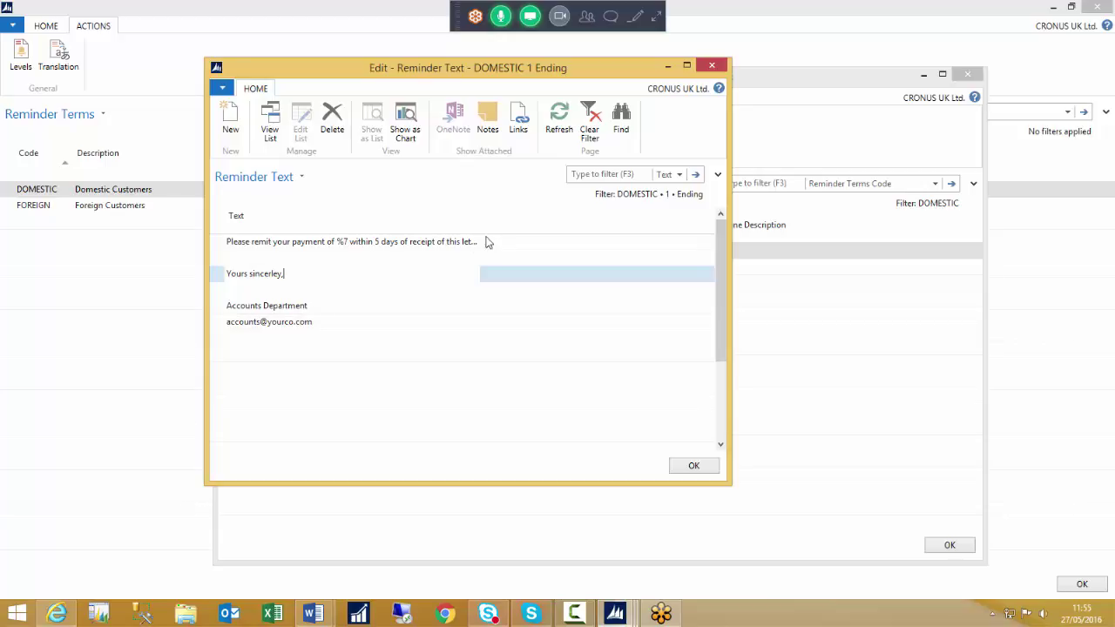
pyautogui.moveTo(479, 221); pyautogui.dragTo(572, 218)
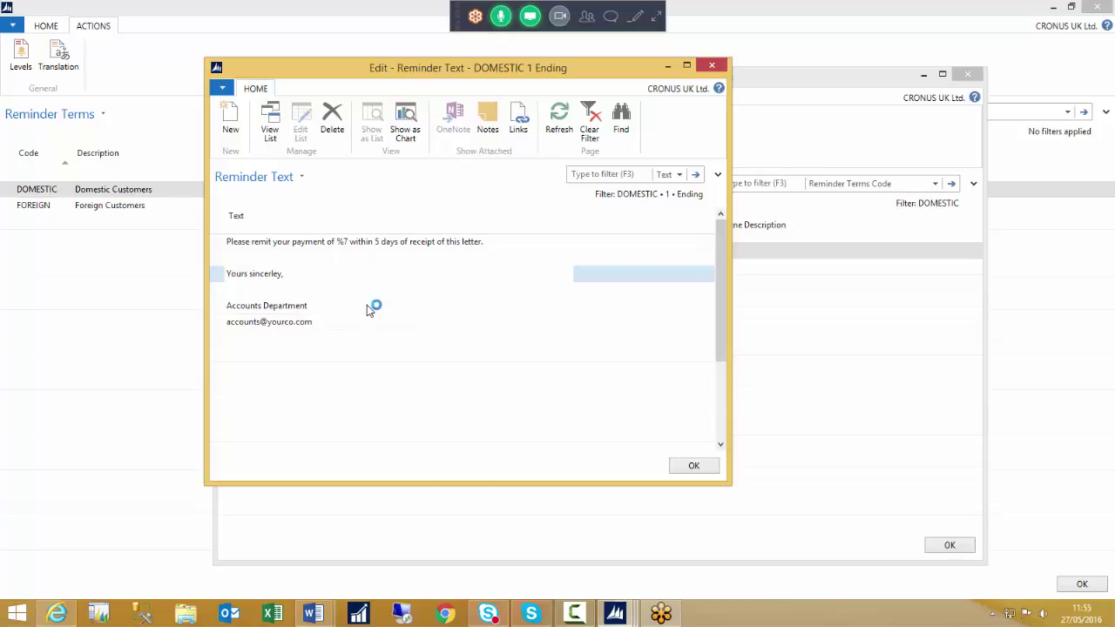
pyautogui.click(337, 322)
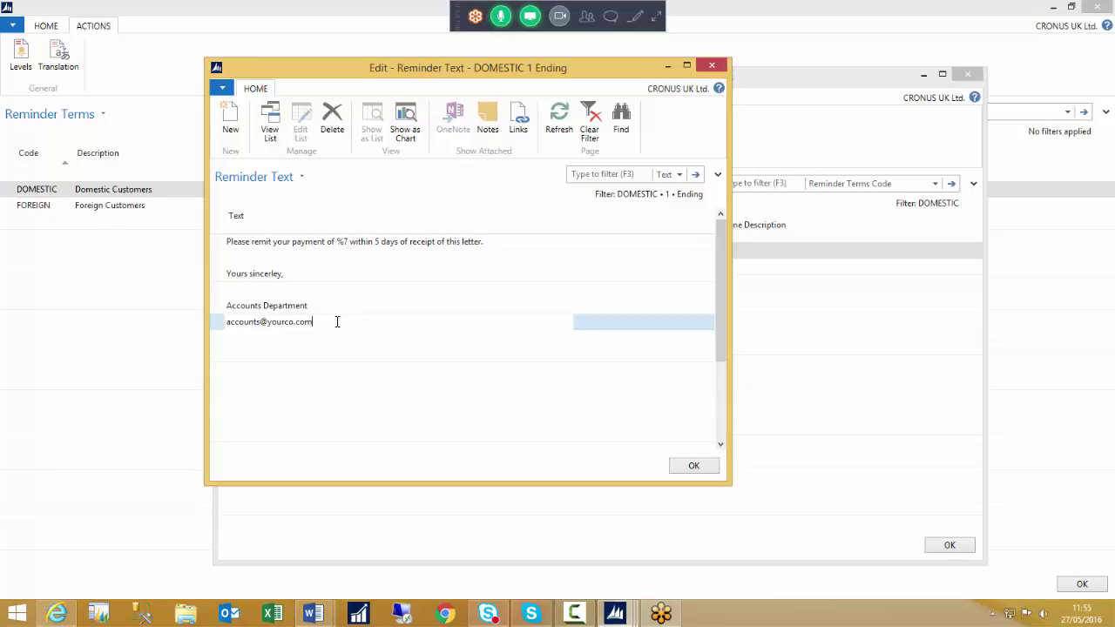
pyautogui.press('Escape')
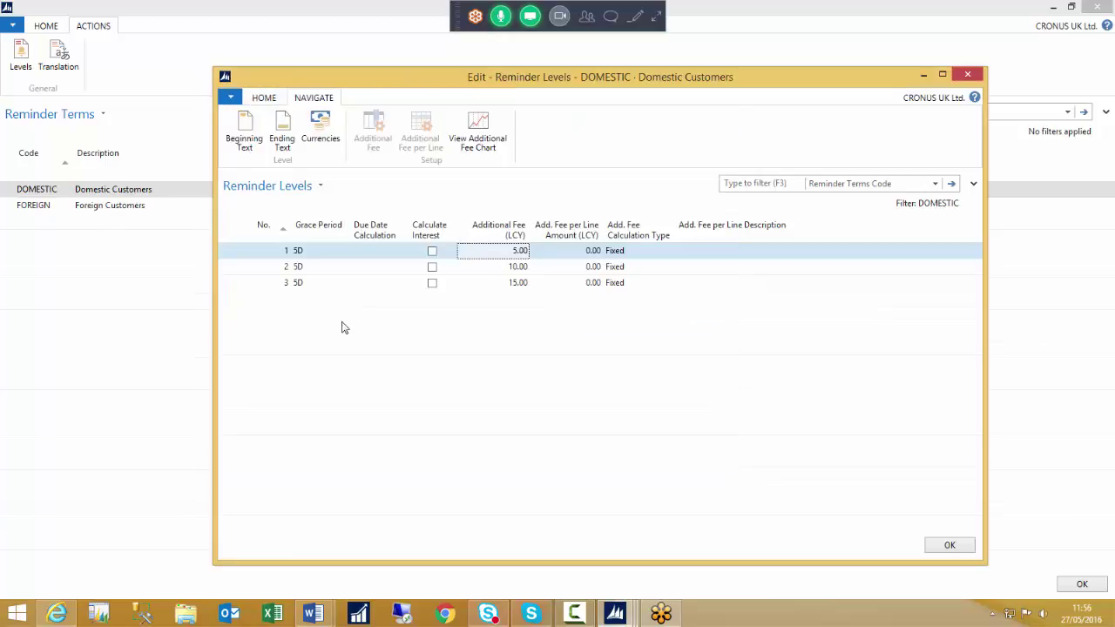
# Review the beginning text of DOMESTIC reminder level 2 and close it.
pyautogui.click(264, 268)
pyautogui.click(244, 130)
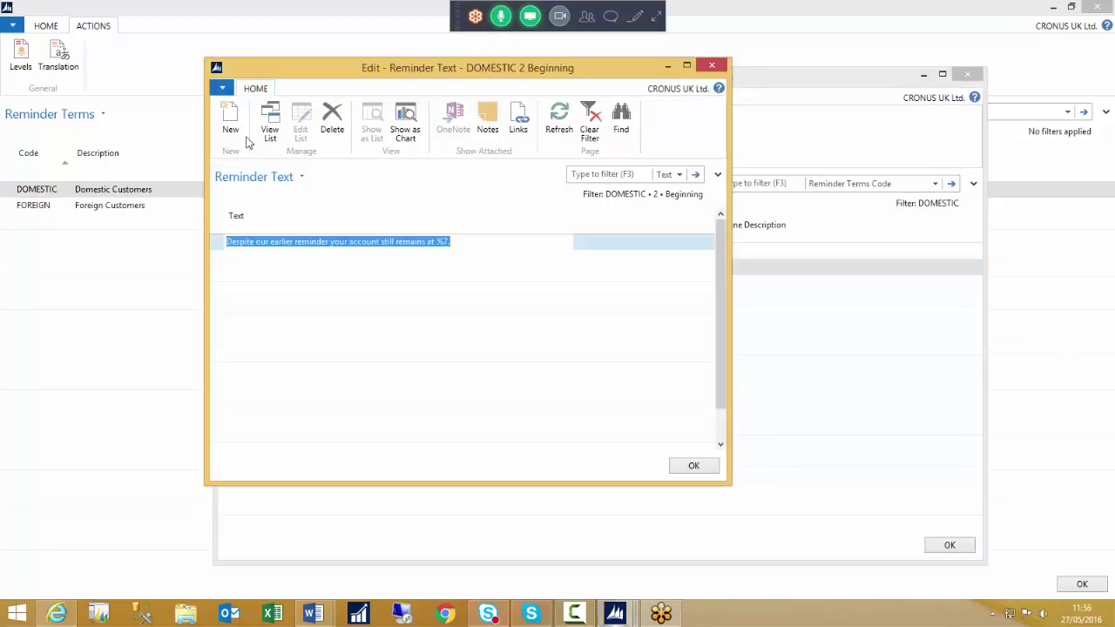
pyautogui.click(320, 259)
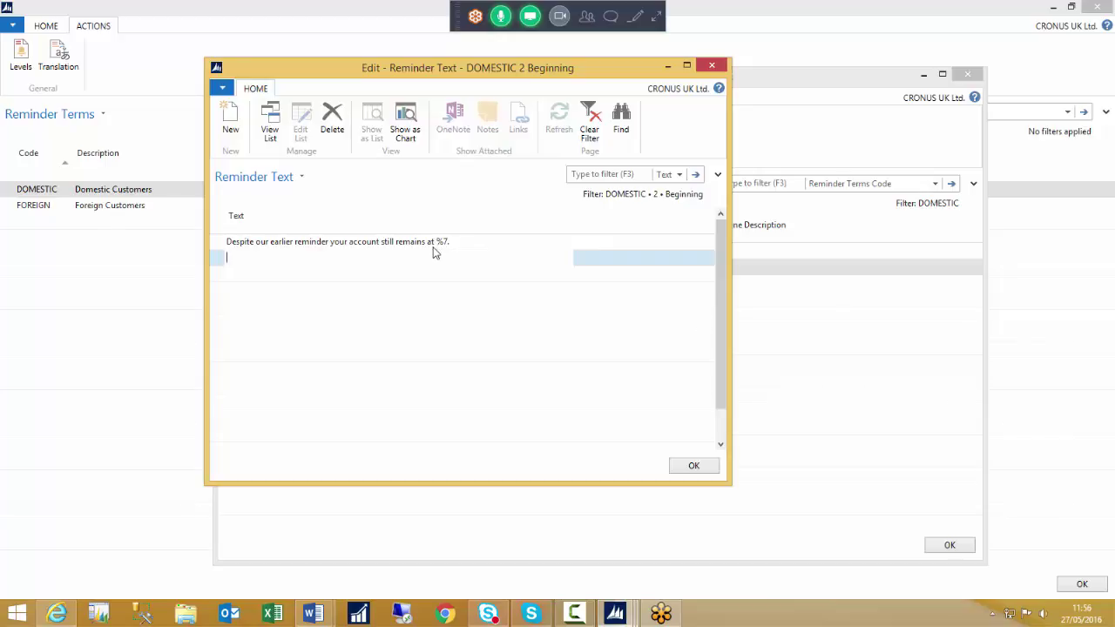
pyautogui.press('Escape')
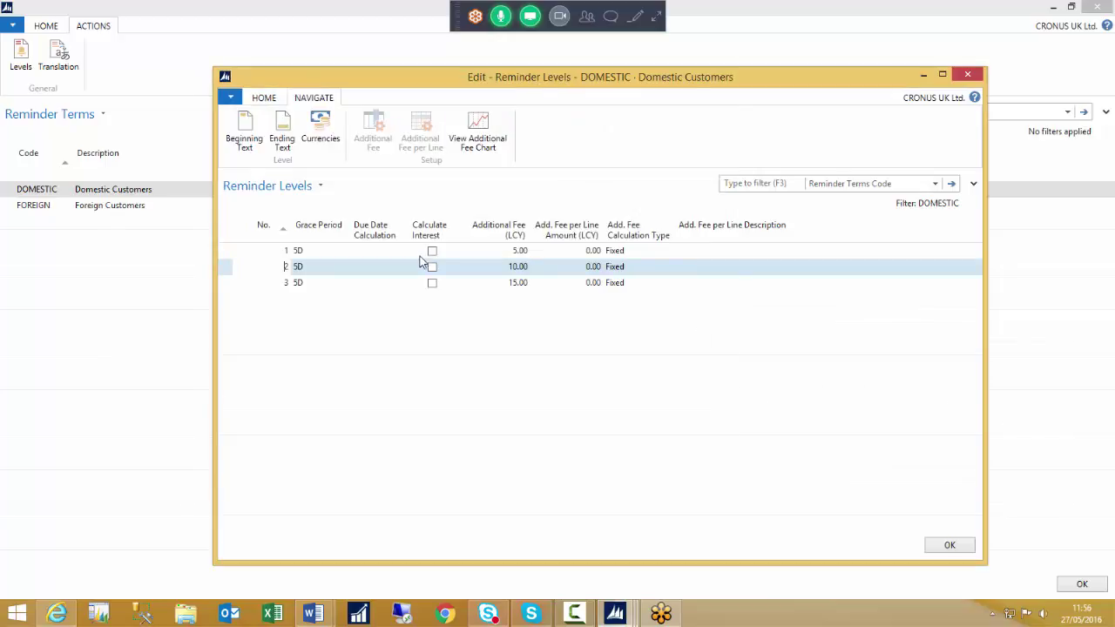
# Review the beginning text of DOMESTIC reminder level 3 and close it.
pyautogui.click(259, 285)
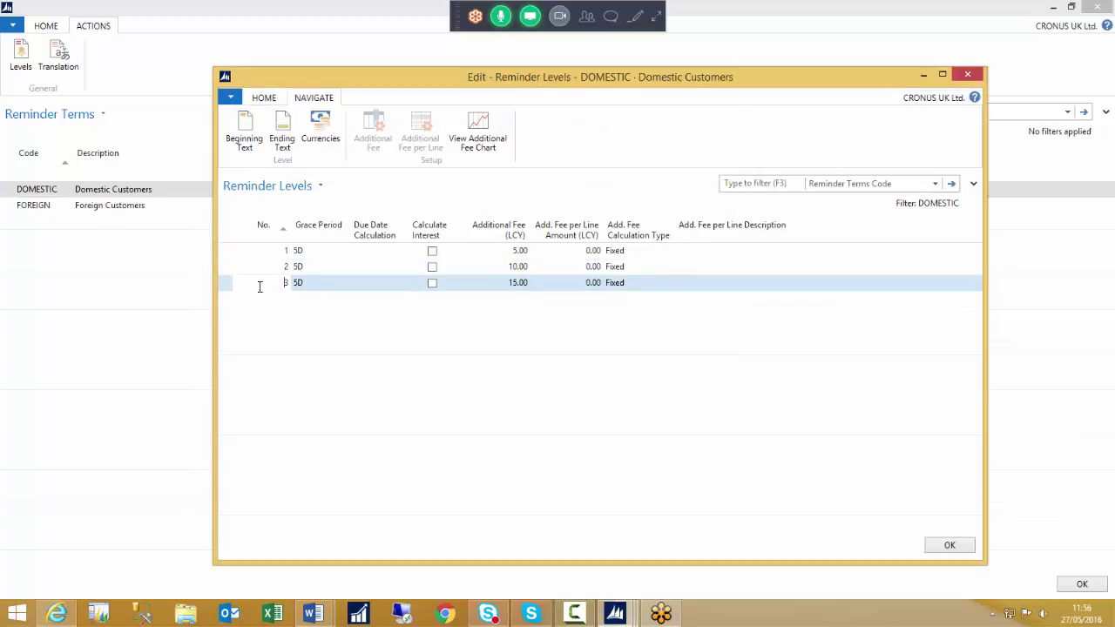
pyautogui.click(245, 142)
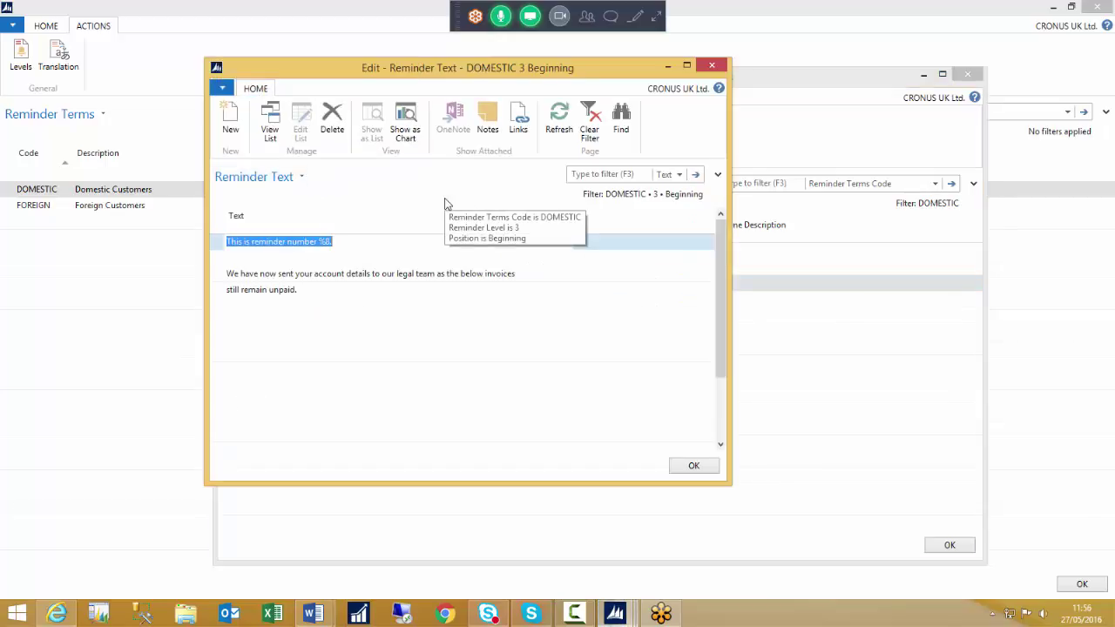
pyautogui.click(402, 240)
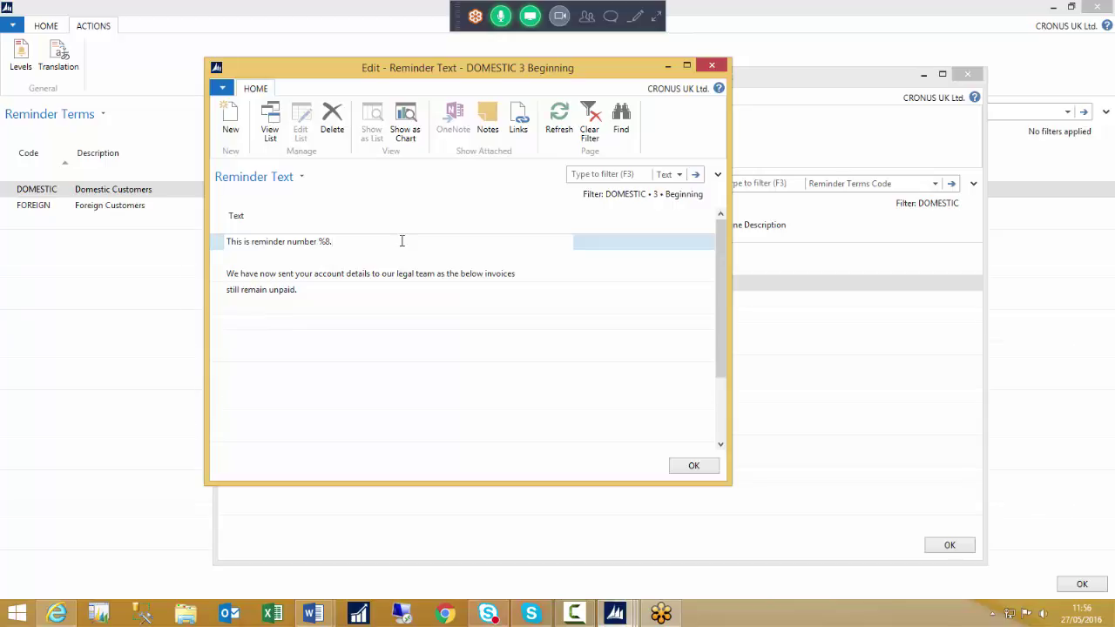
pyautogui.click(693, 466)
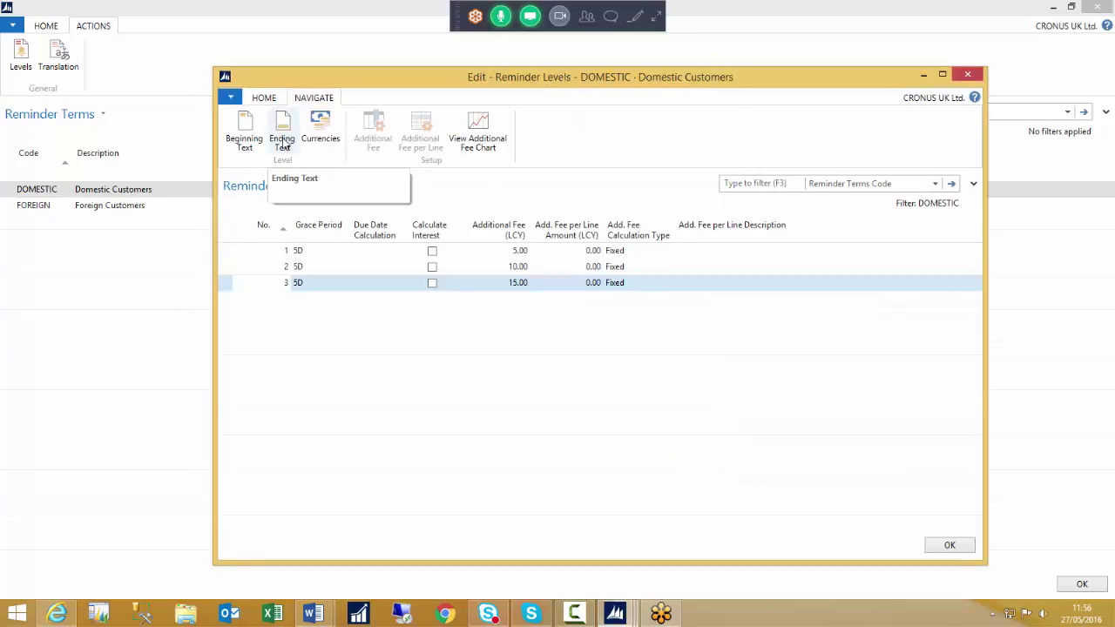
# Review the ending text of DOMESTIC reminder level 3 and close it.
pyautogui.click(283, 146)
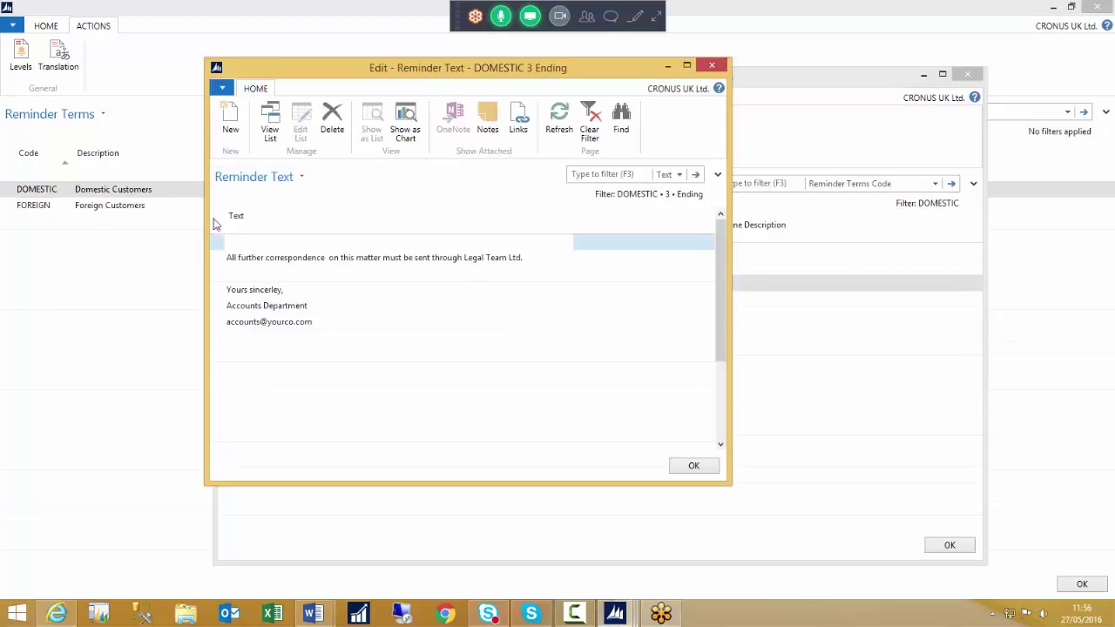
pyautogui.click(358, 274)
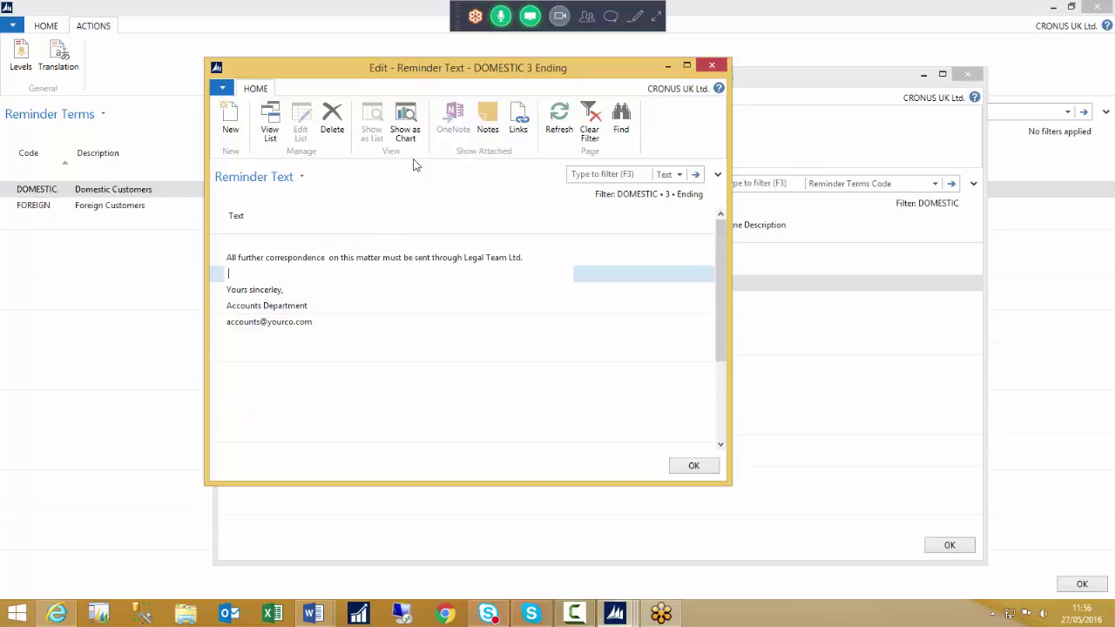
pyautogui.click(702, 467)
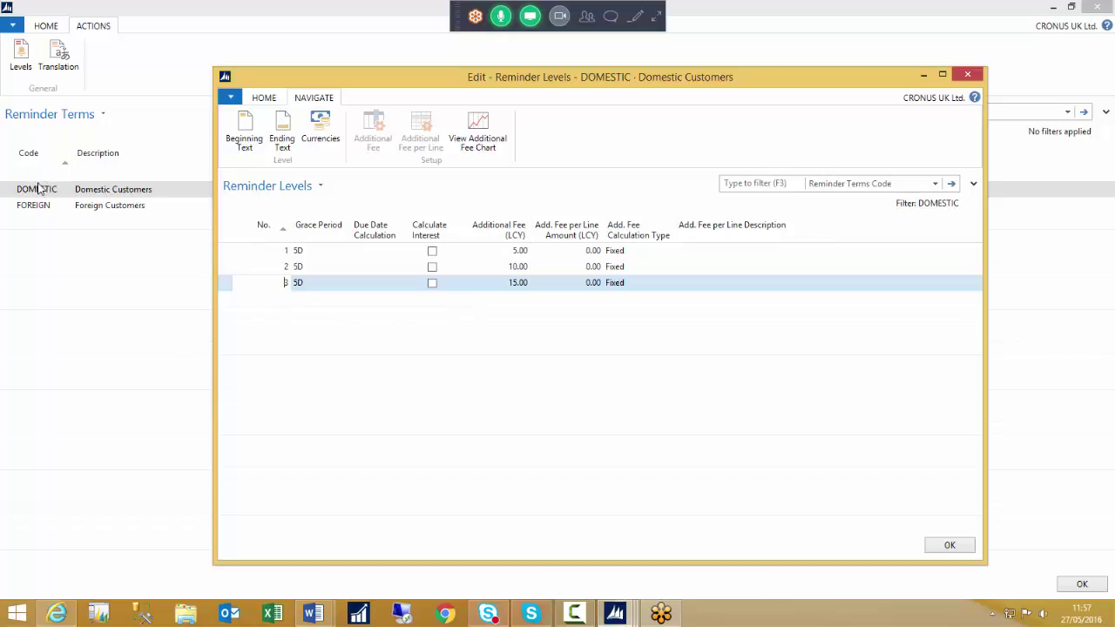
# Close the reminder levels and reminder terms, and open the unfiltered Customers list.
pyautogui.click(948, 545)
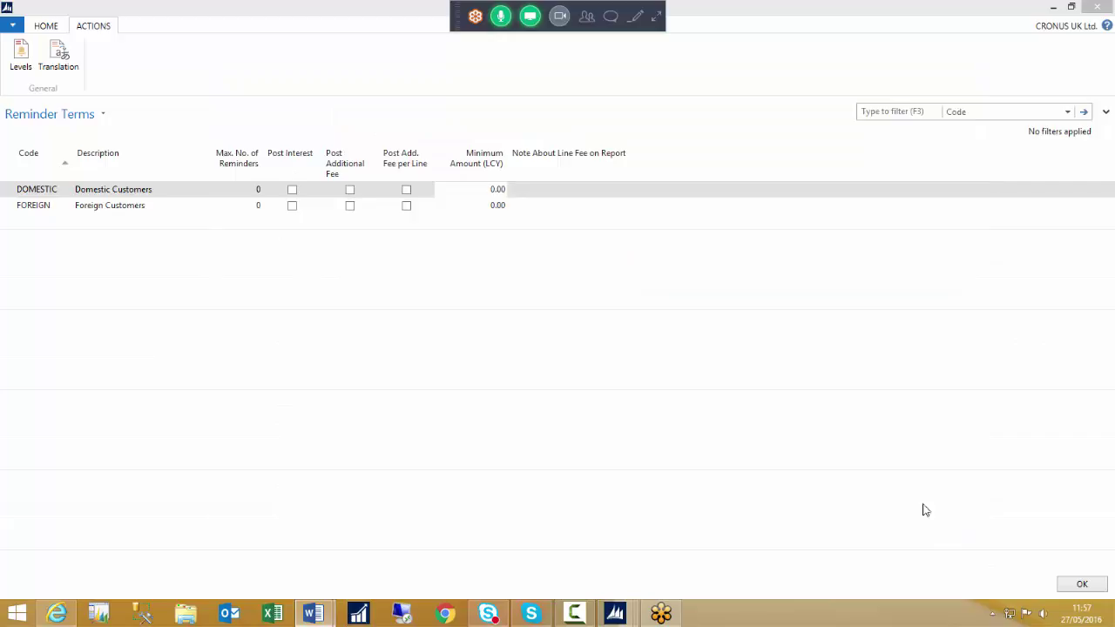
pyautogui.click(1083, 584)
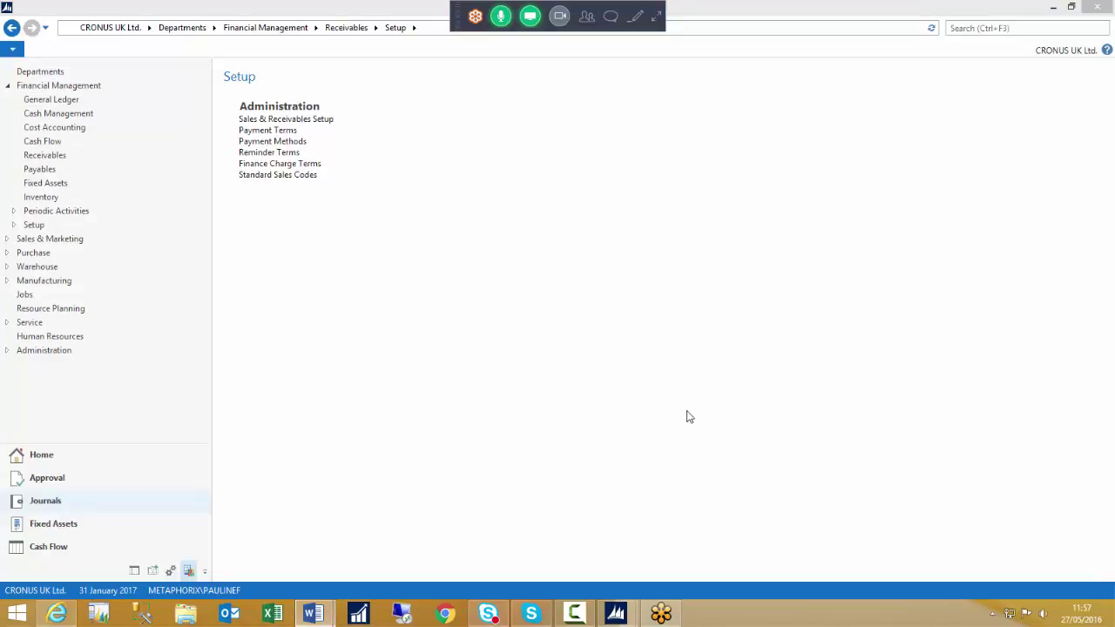
pyautogui.click(57, 457)
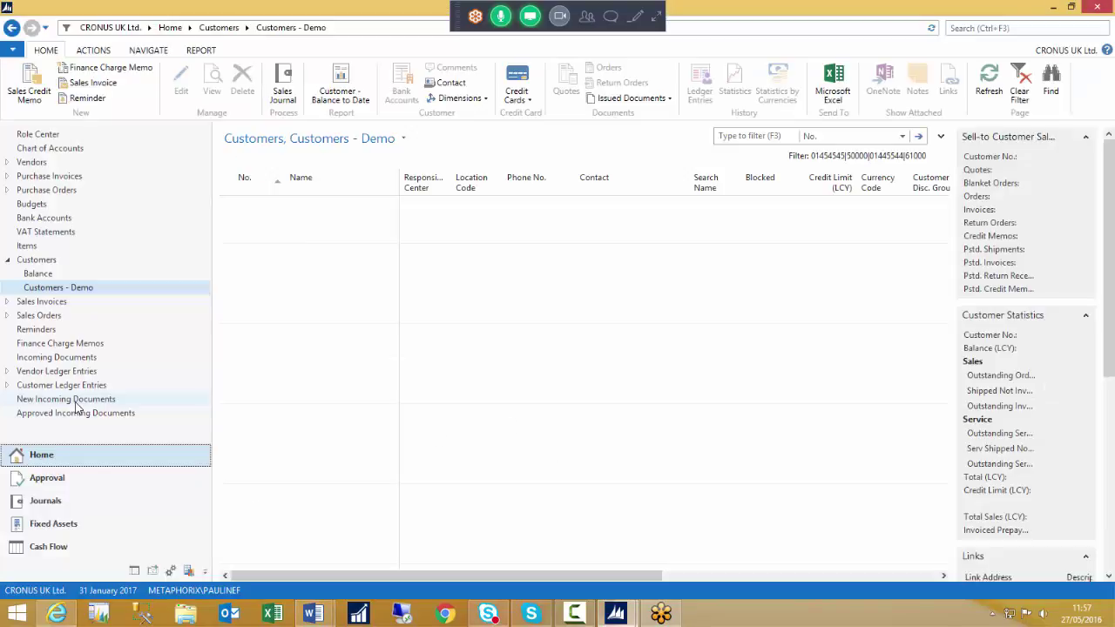
pyautogui.click(39, 259)
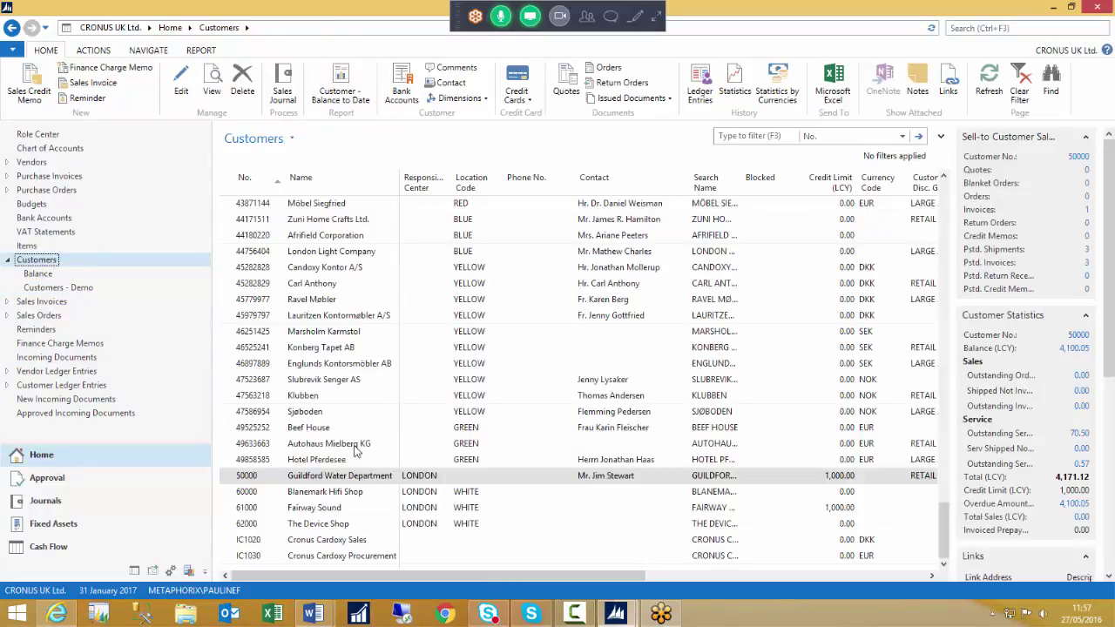
# Open the customer card of New Concepts Furniture for editing and show its payment settings.
pyautogui.scroll(15, 334, 302)
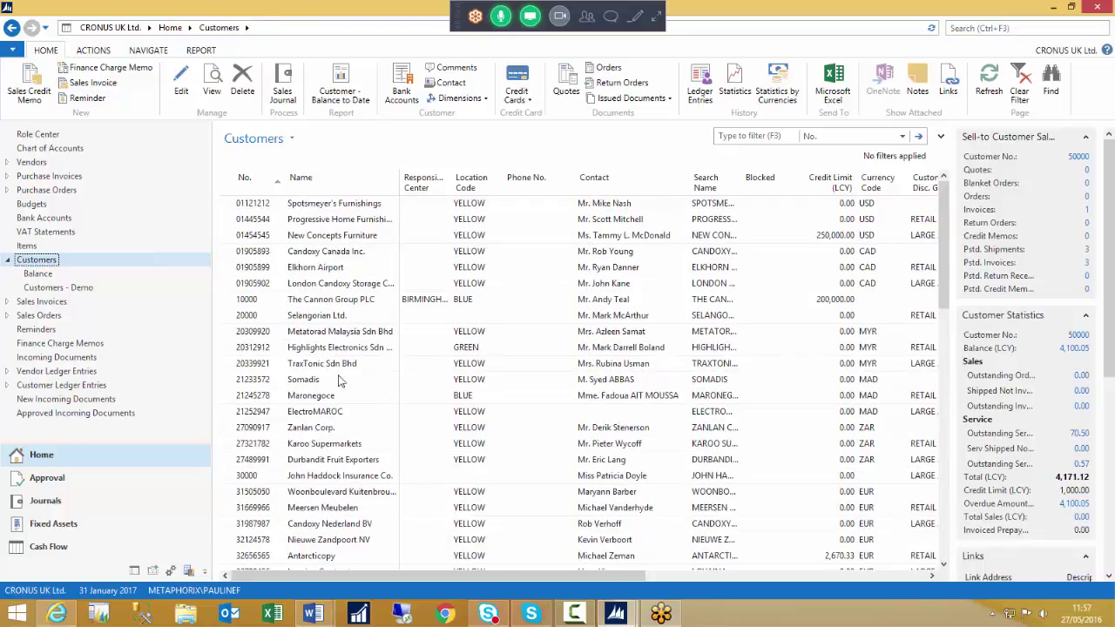
pyautogui.click(326, 237)
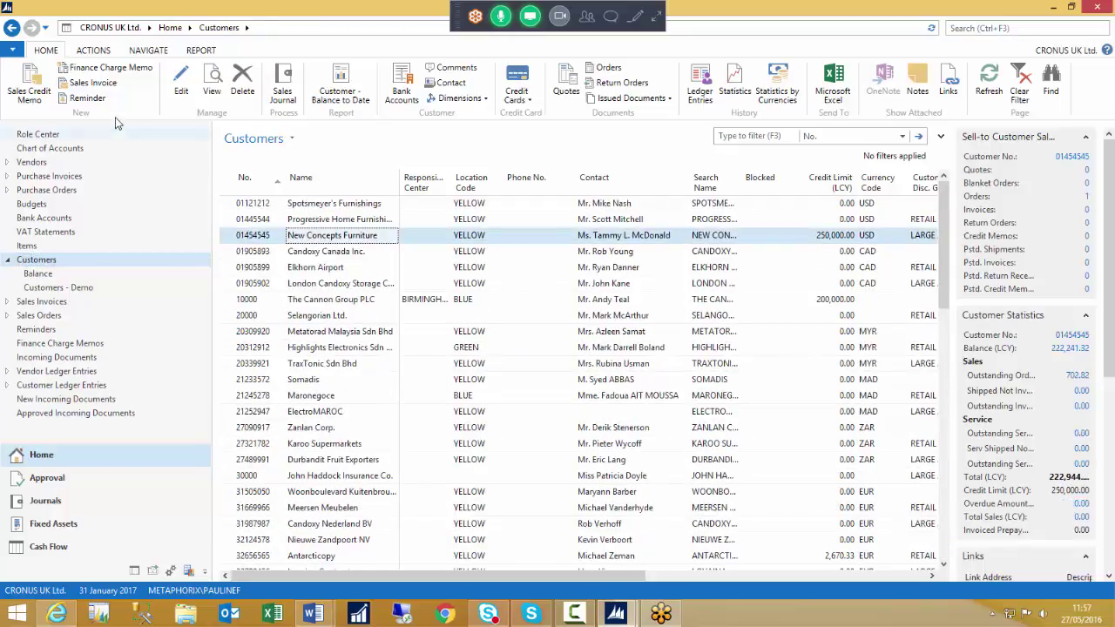
pyautogui.click(178, 92)
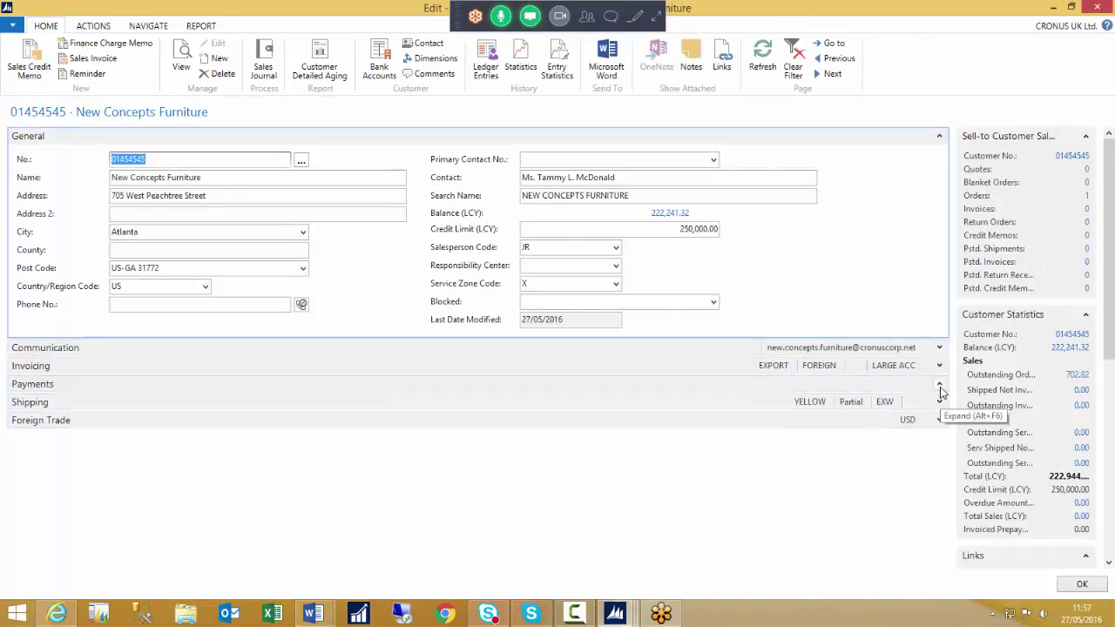
pyautogui.click(940, 389)
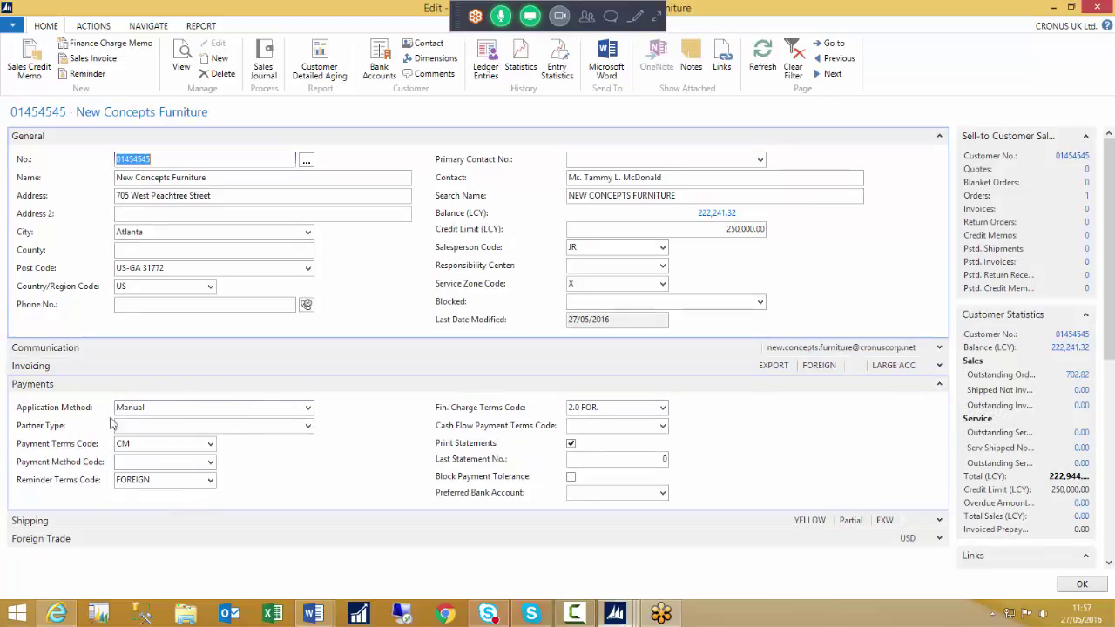
# Check the reminder terms codes available for New Concepts Furniture and close the customer card without changing the code.
pyautogui.click(174, 480)
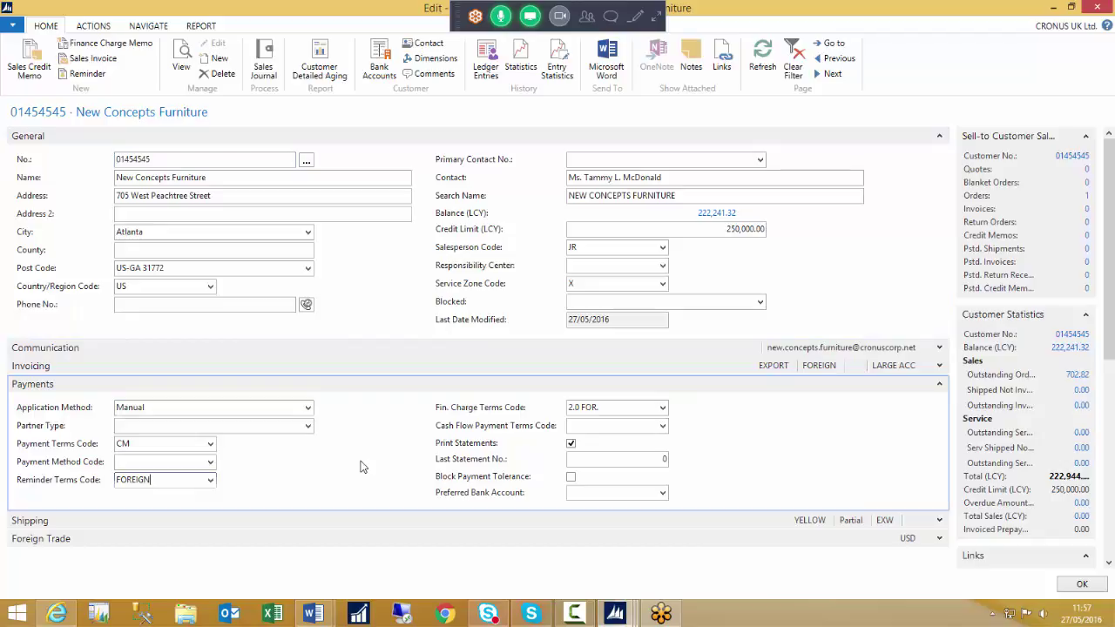
pyautogui.click(211, 481)
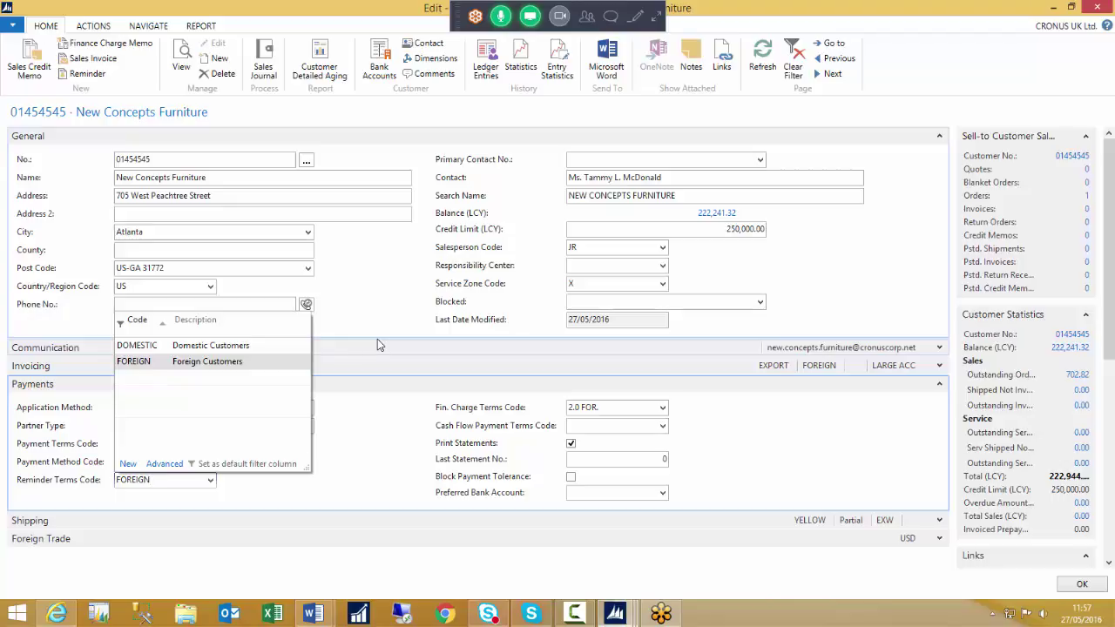
pyautogui.press('Escape')
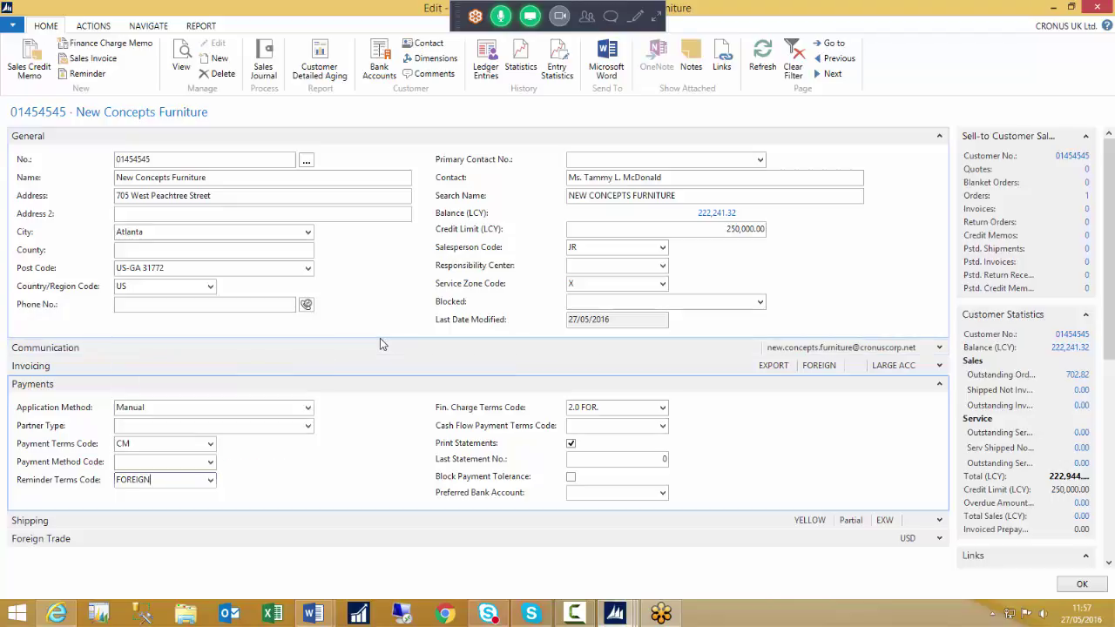
pyautogui.press('Escape')
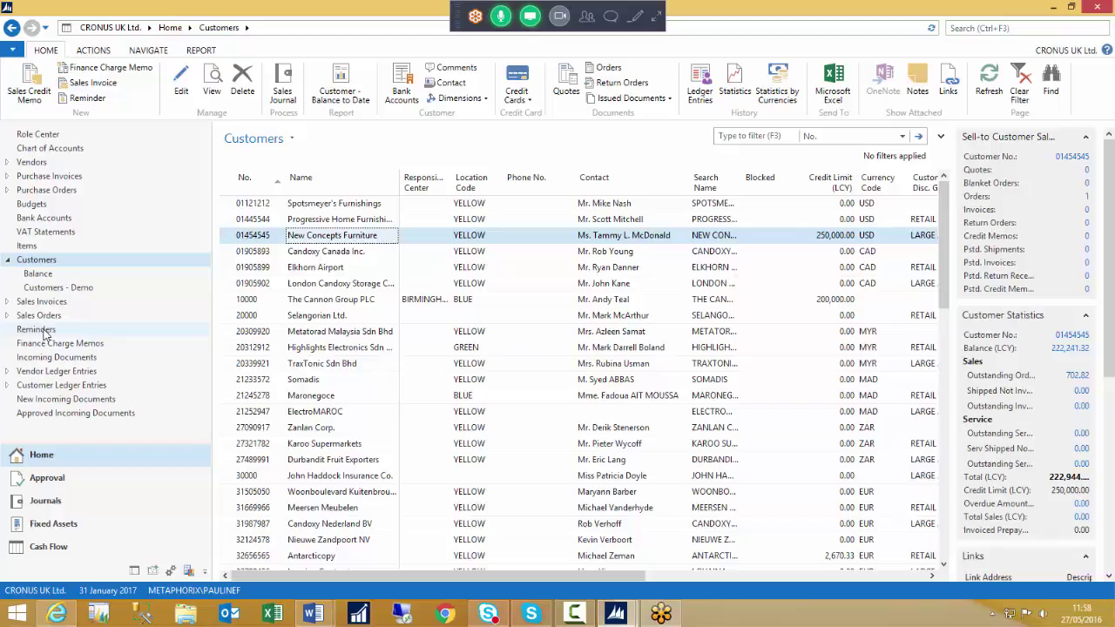
# Open the Reminders list and create a new reminder for John Haddock Insurance Co.
pyautogui.click(971, 29)
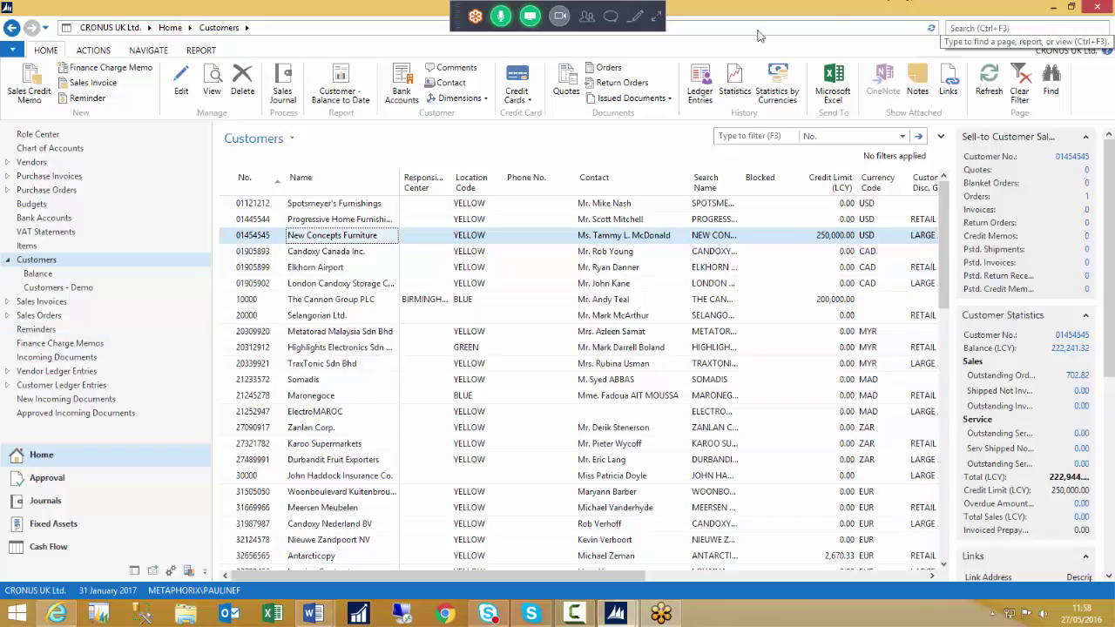
pyautogui.click(46, 331)
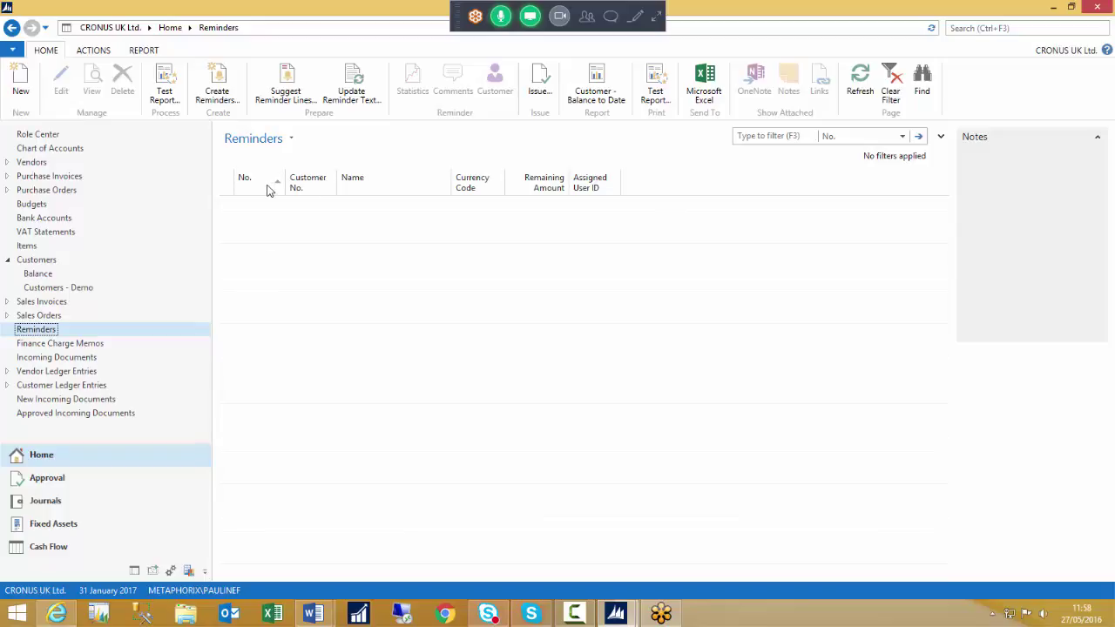
pyautogui.click(22, 83)
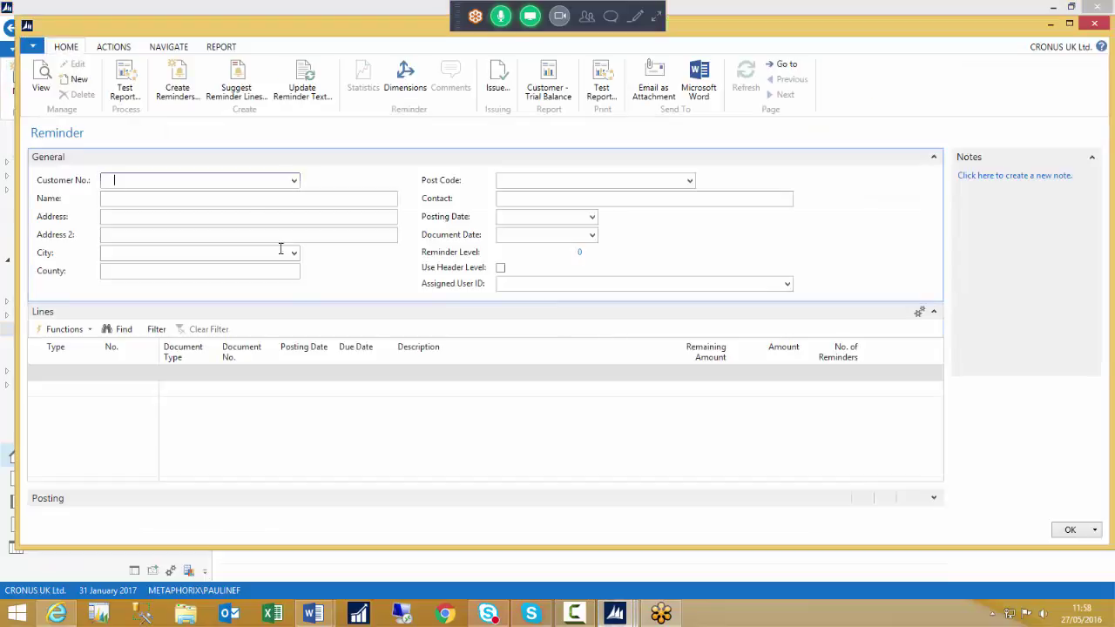
pyautogui.click(242, 197)
pyautogui.write('john')
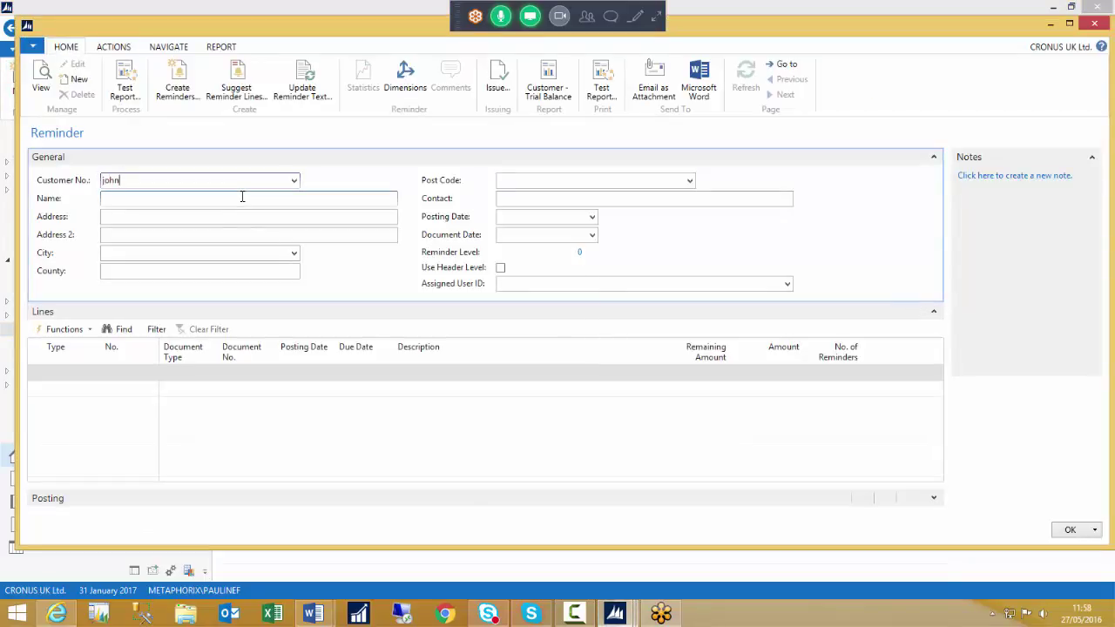
pyautogui.press('Tab')
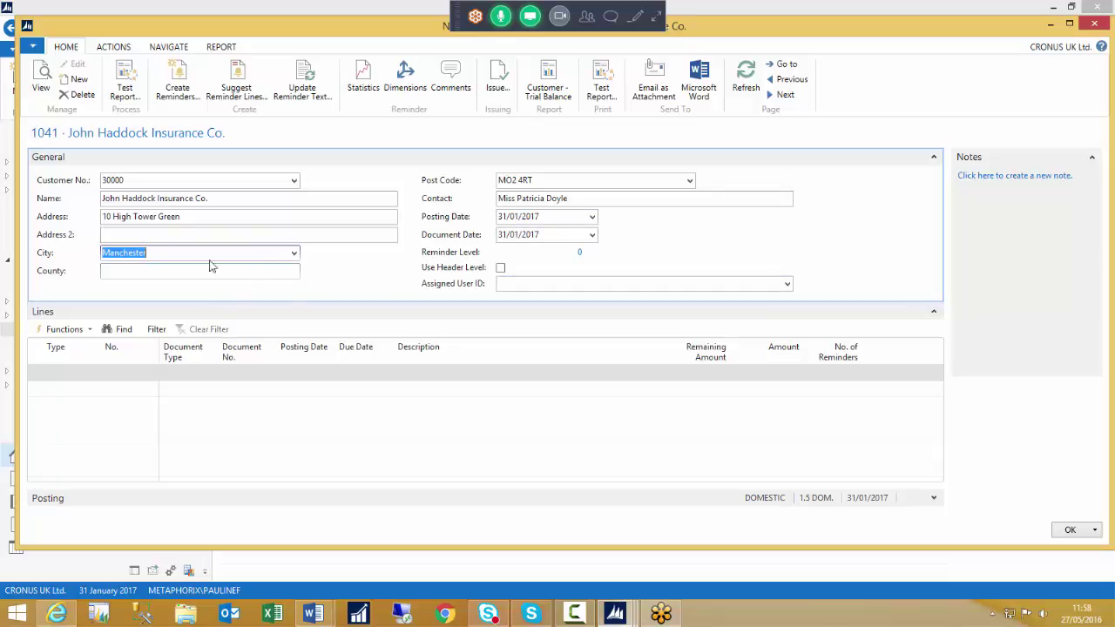
# Suggest reminder lines for the John Haddock Insurance Co. reminder, including only entries with overdue amounts.
pyautogui.click(237, 85)
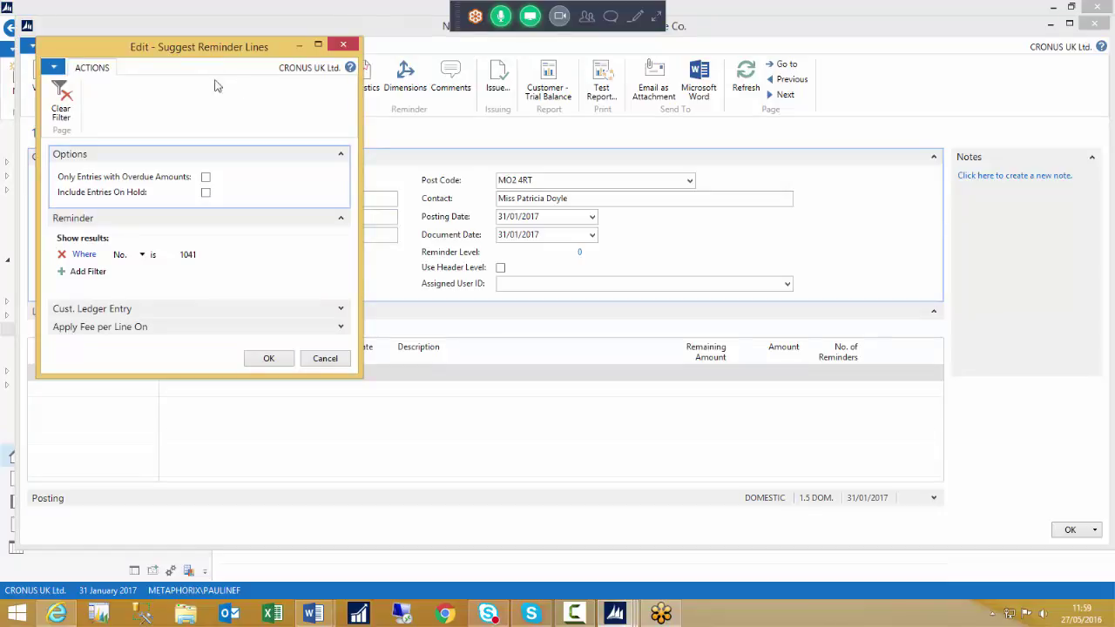
pyautogui.moveTo(196, 44); pyautogui.dragTo(507, 130)
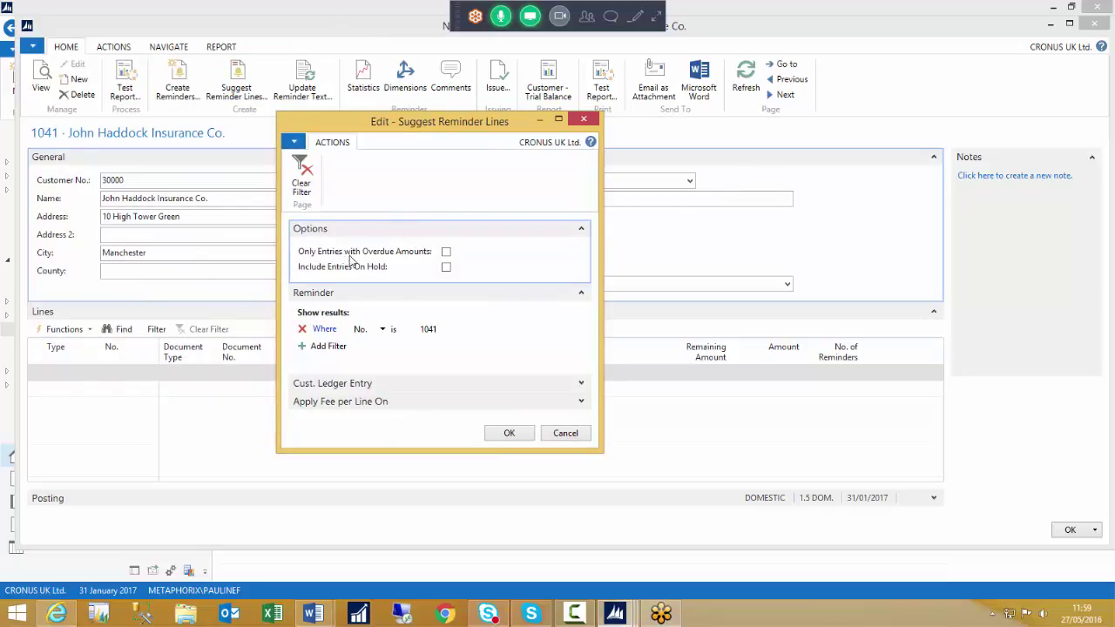
pyautogui.click(446, 253)
pyautogui.click(508, 434)
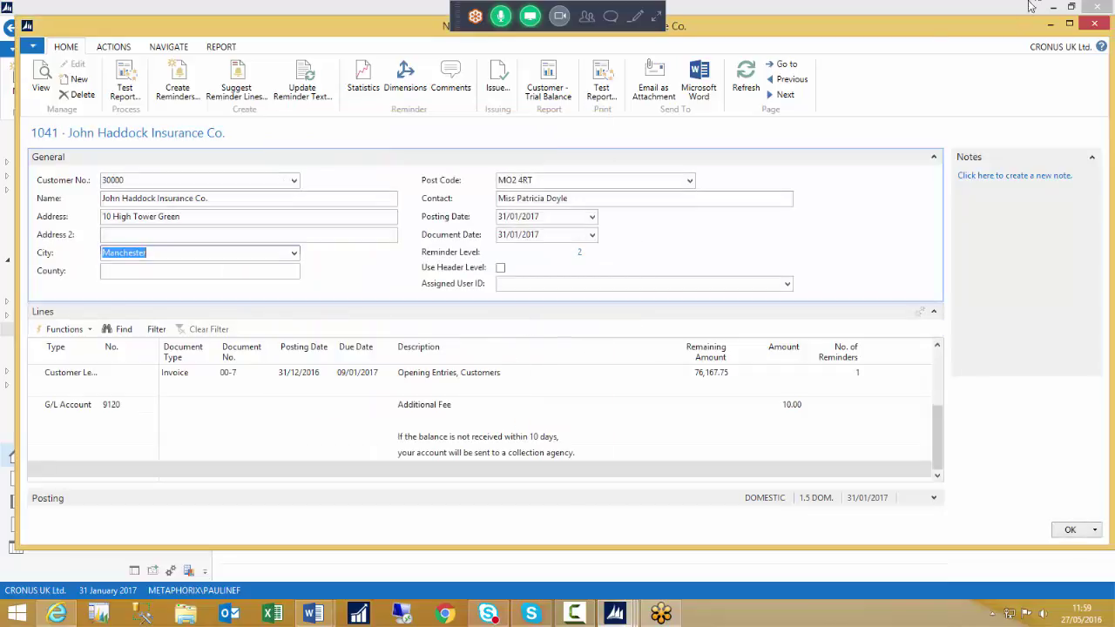
# Enlarge the reminder, collapse its general details, and examine the three invoice lines and the additional fee line.
pyautogui.click(1071, 25)
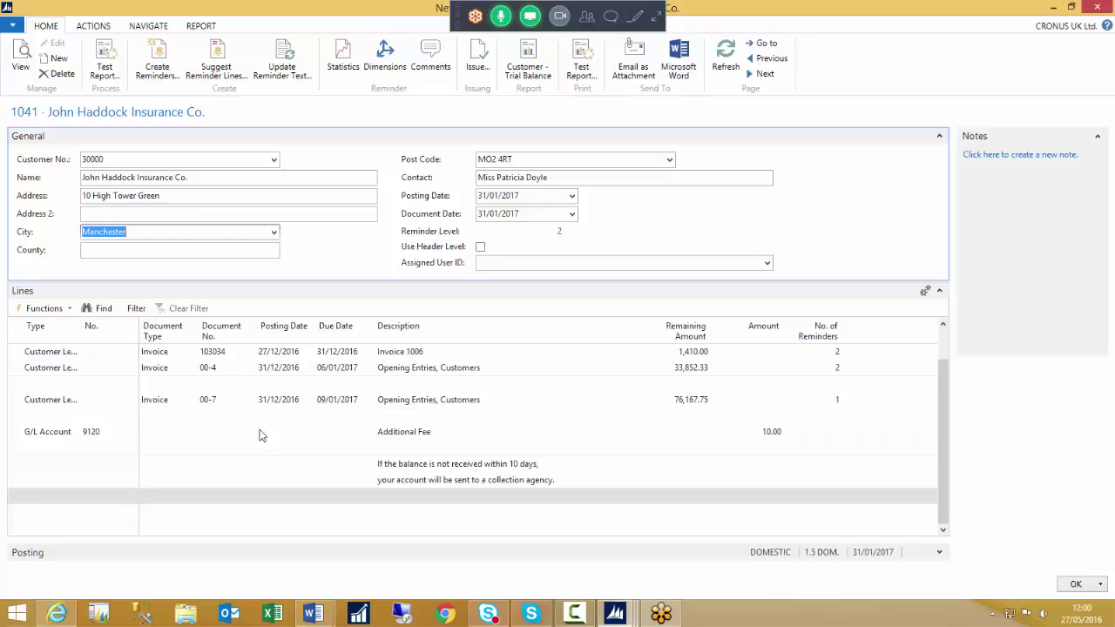
pyautogui.click(940, 136)
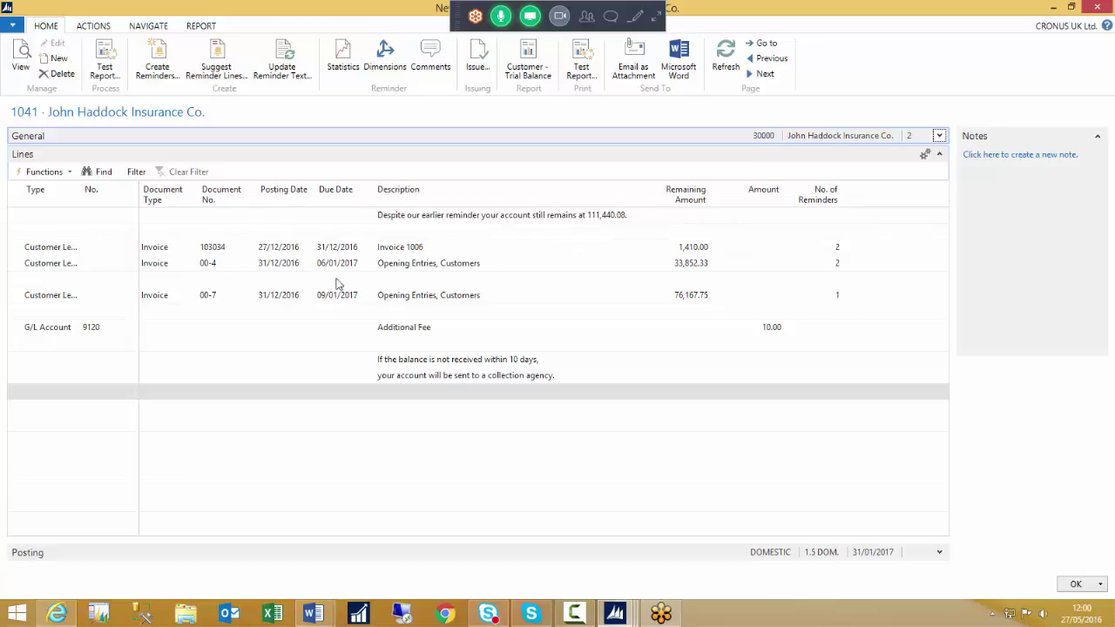
pyautogui.click(12, 250)
pyautogui.click(15, 263)
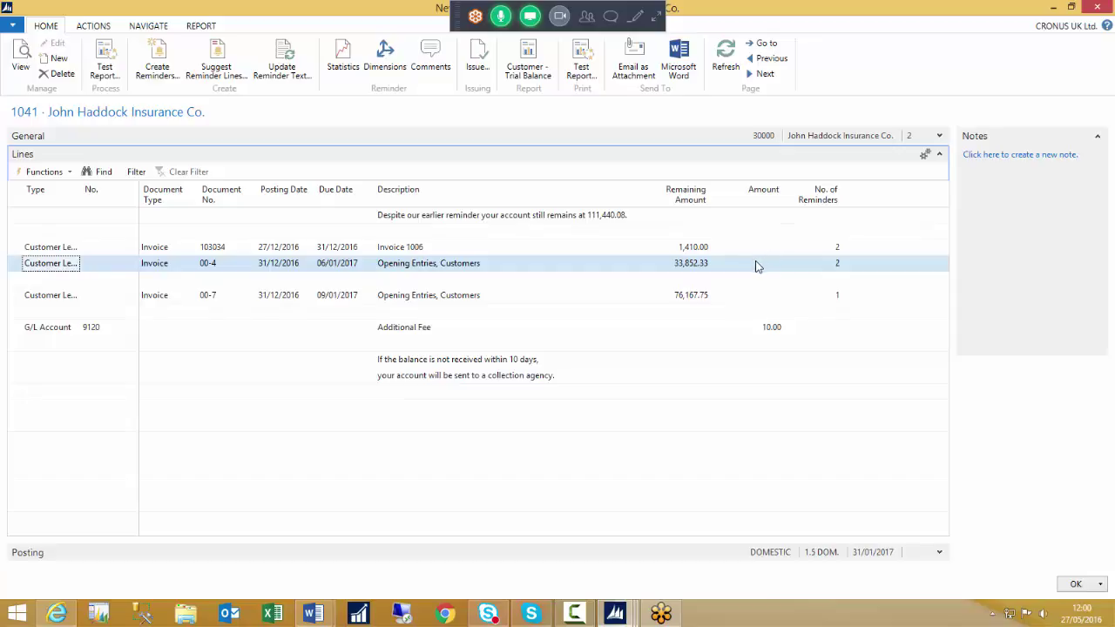
pyautogui.click(12, 300)
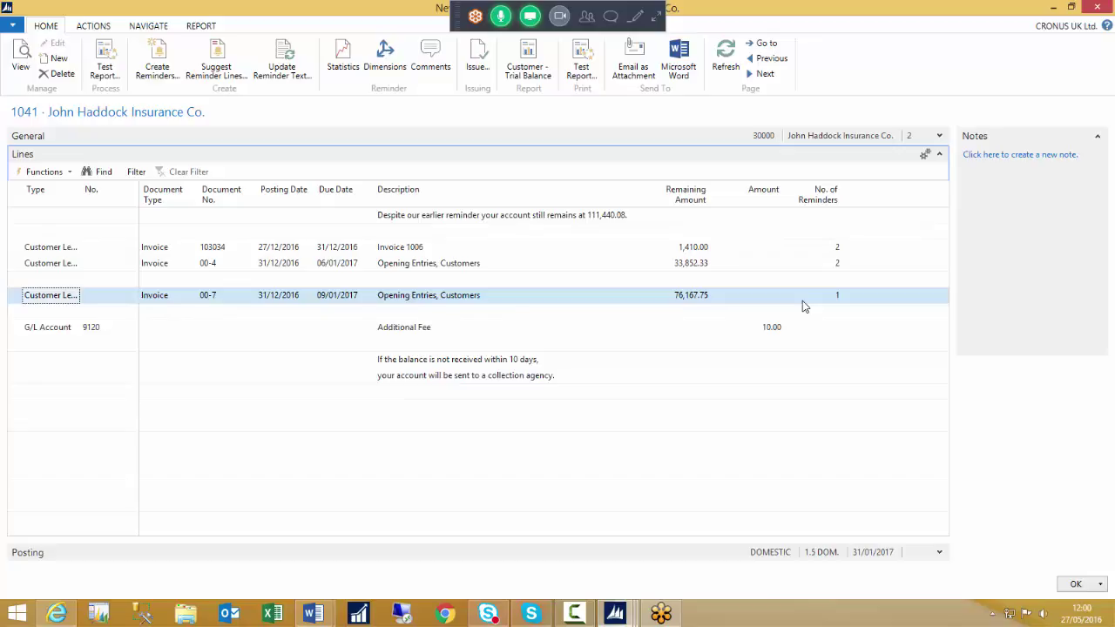
pyautogui.click(11, 333)
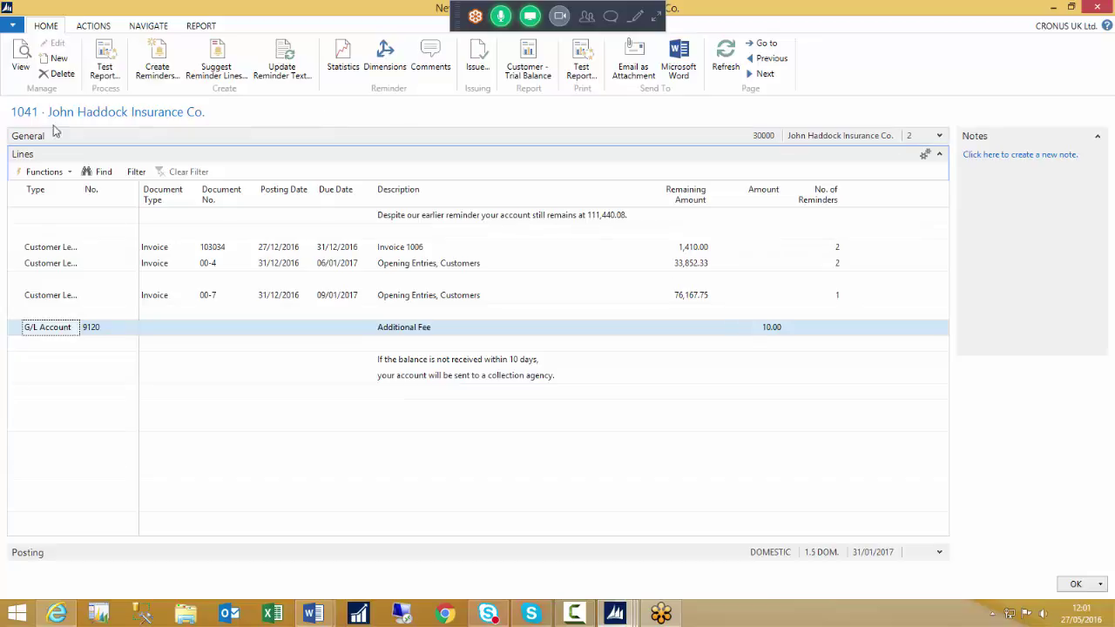
# Delete the new John Haddock Insurance Co. reminder.
pyautogui.click(58, 74)
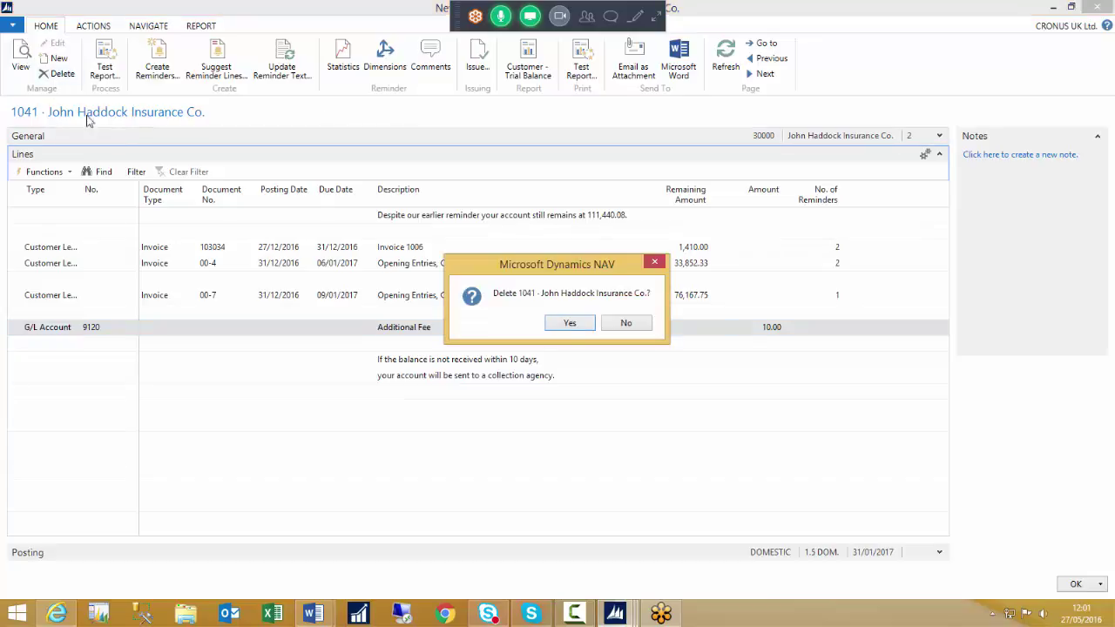
pyautogui.click(568, 323)
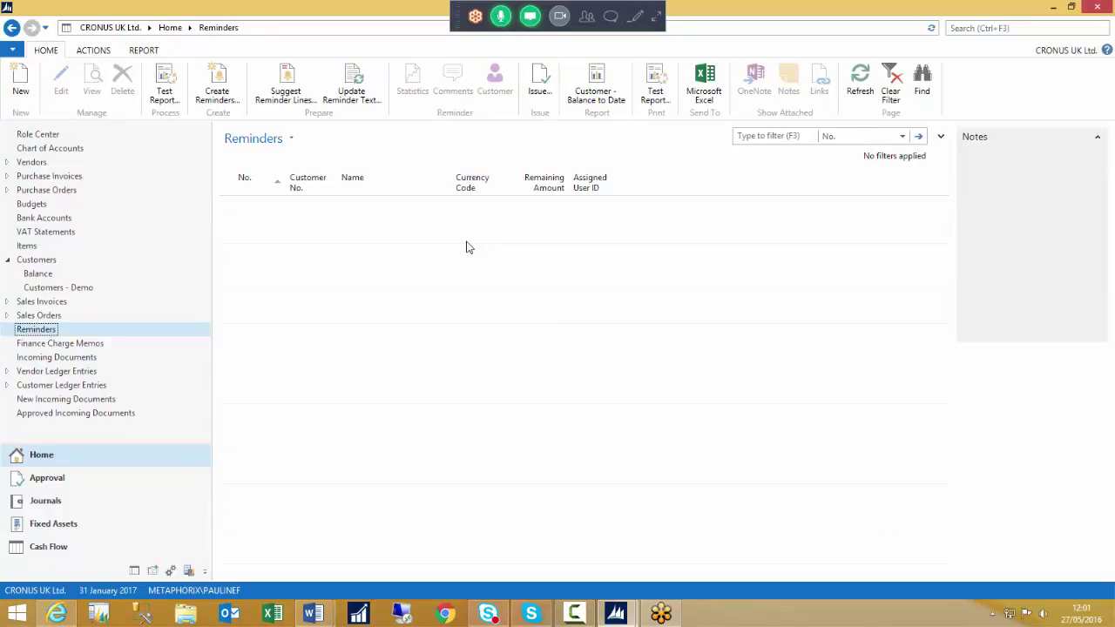
# Batch-create reminders for all customers, limited to entries with overdue amounts and with Use Header Level enabled.
pyautogui.click(222, 87)
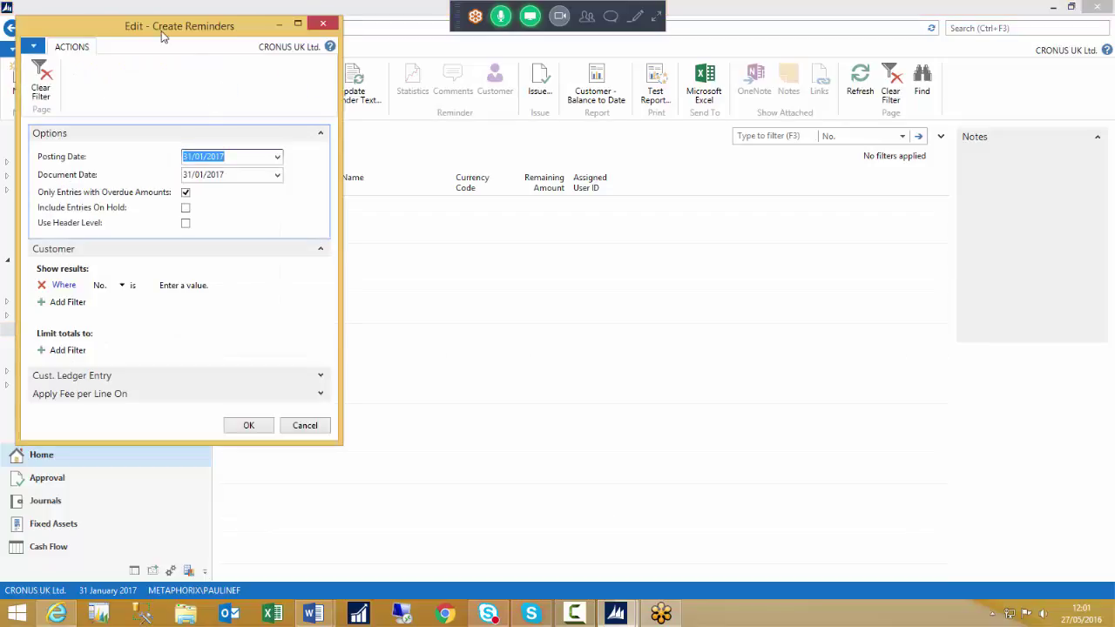
pyautogui.moveTo(175, 21); pyautogui.dragTo(514, 97)
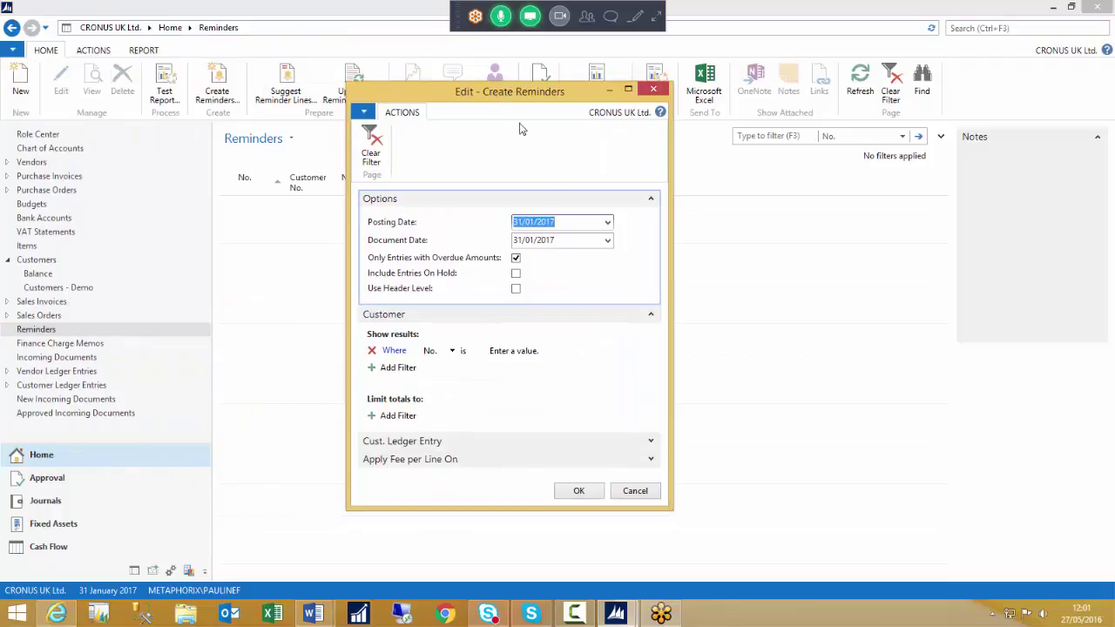
pyautogui.click(580, 220)
pyautogui.click(578, 244)
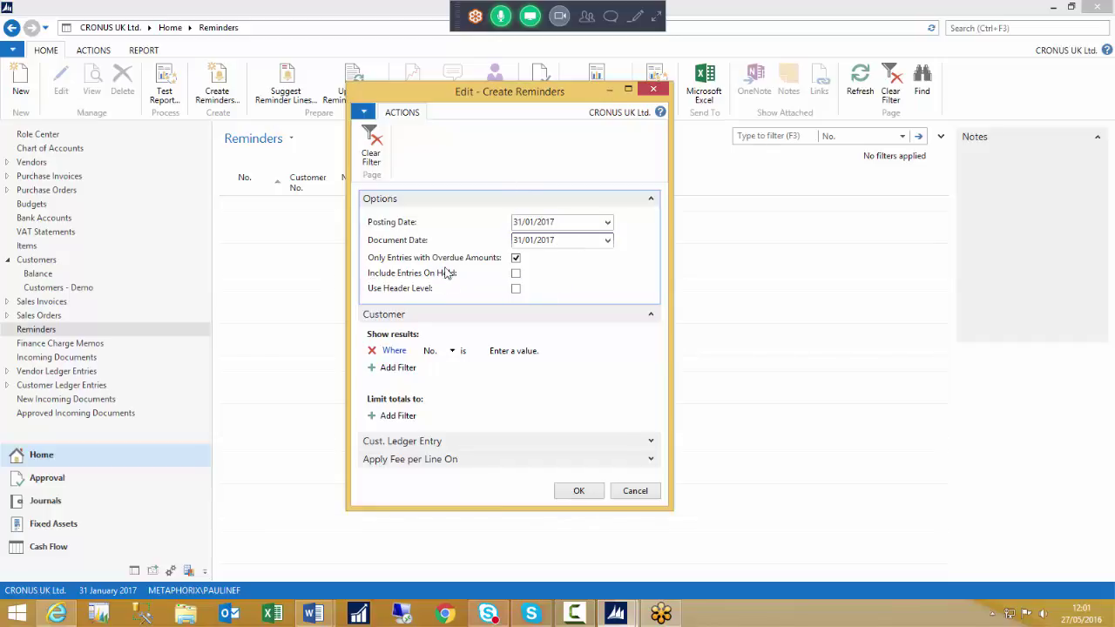
pyautogui.click(516, 289)
pyautogui.click(578, 490)
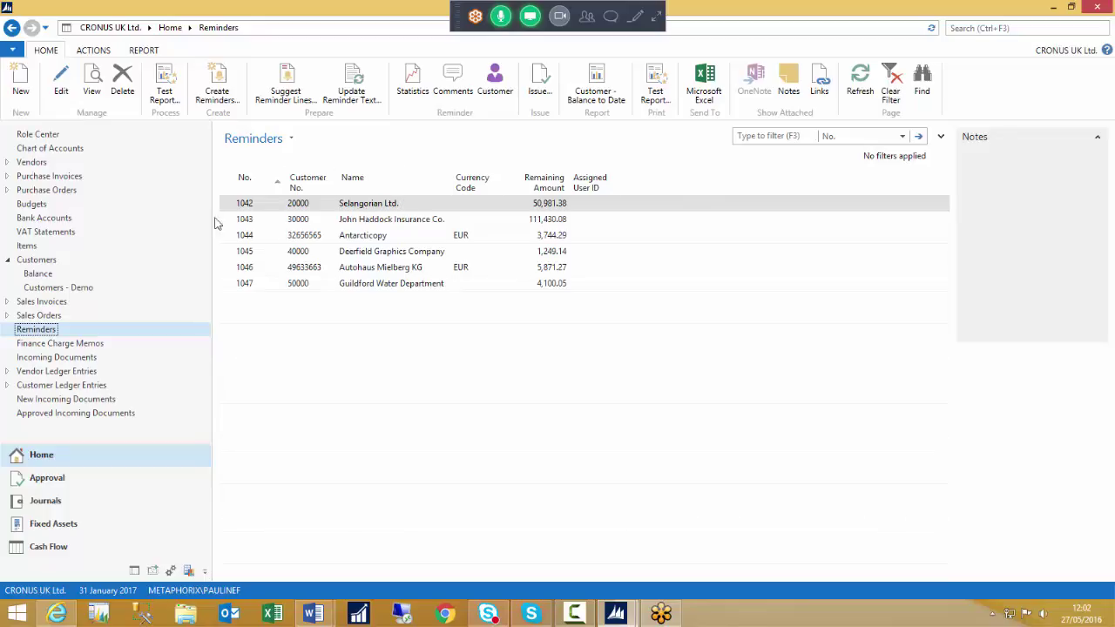
# Open the Selangorian Ltd. reminder, examine its header and lines, and widen the Description column to show the full ending text.
pyautogui.click(57, 83)
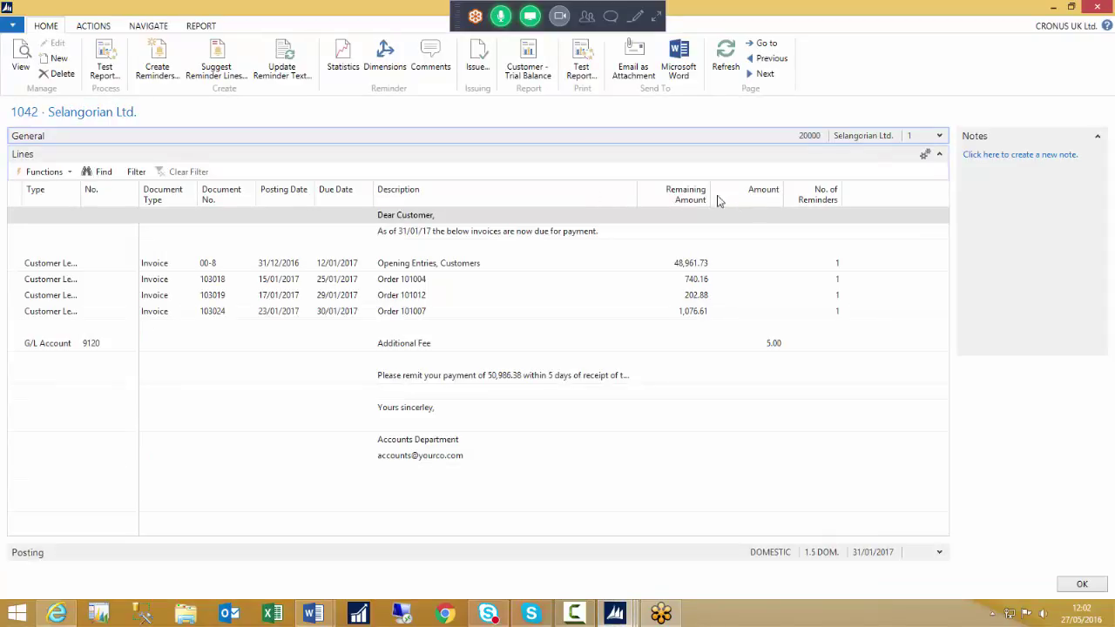
pyautogui.click(939, 137)
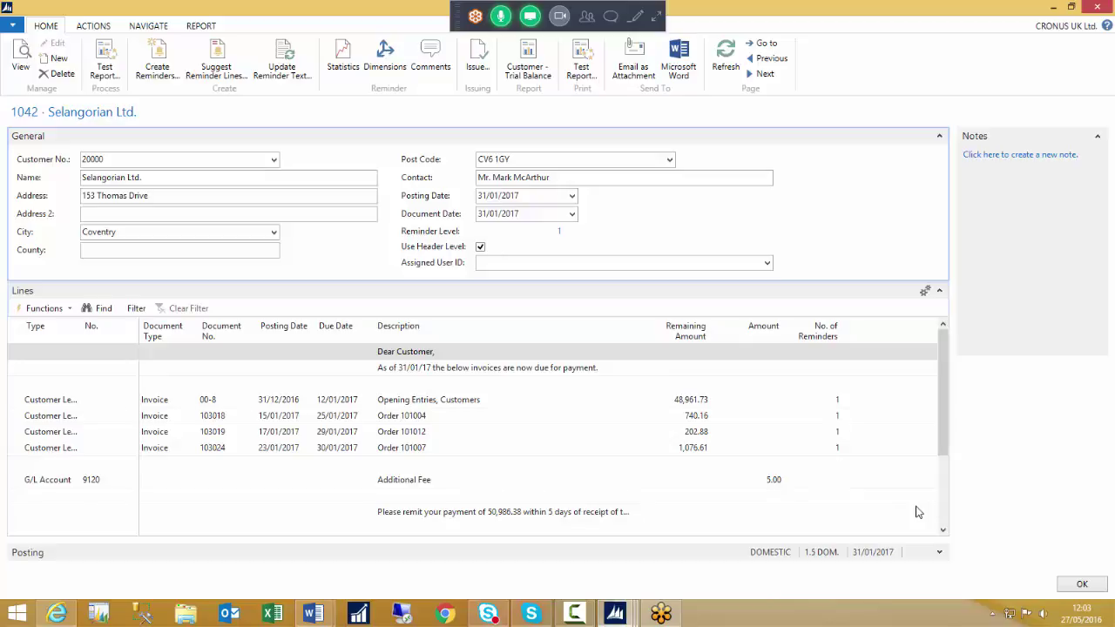
pyautogui.scroll(-4, 943, 530)
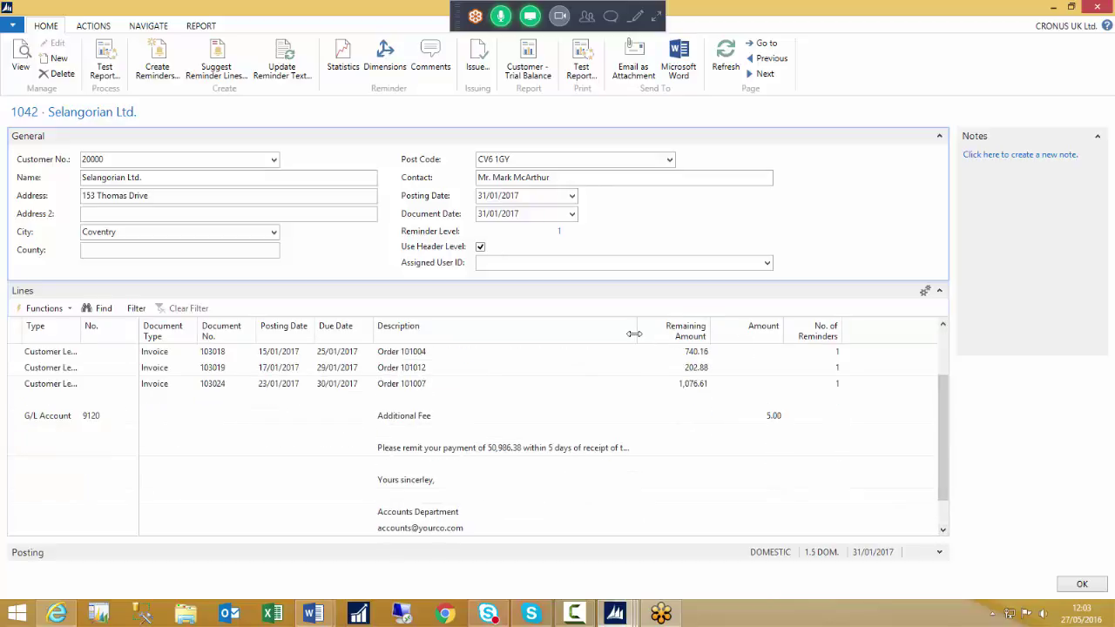
pyautogui.moveTo(637, 333); pyautogui.dragTo(706, 333)
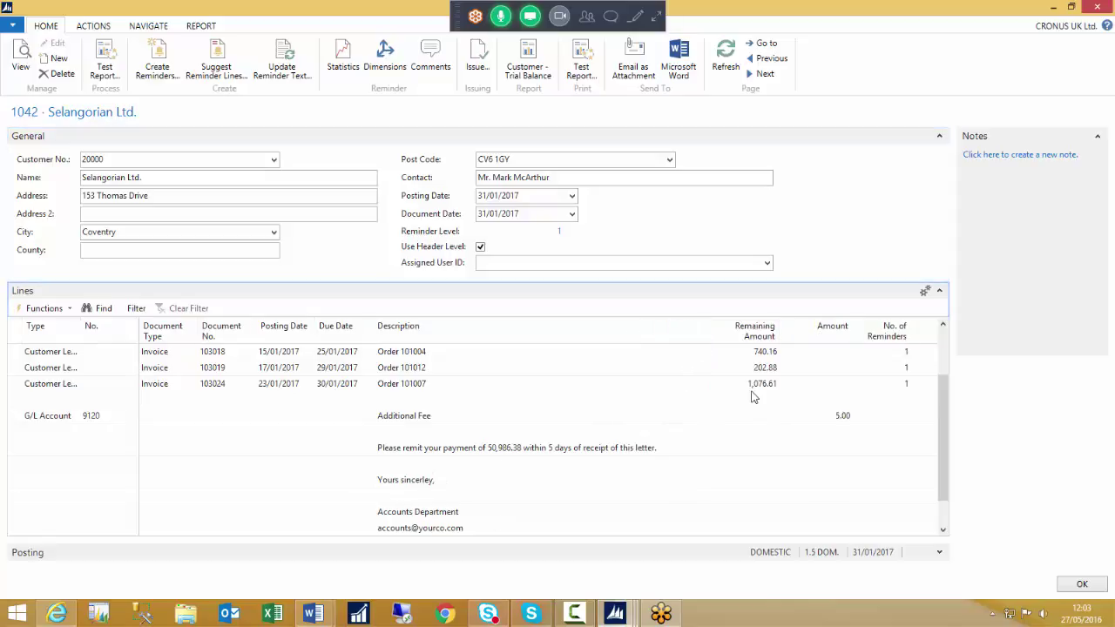
# Step through the reminders for John Haddock Insurance Co., Antarcticopy and Deerfield Graphics Company, checking their levels, fees and texts.
pyautogui.hotkey('ctrl', 'pagedown')
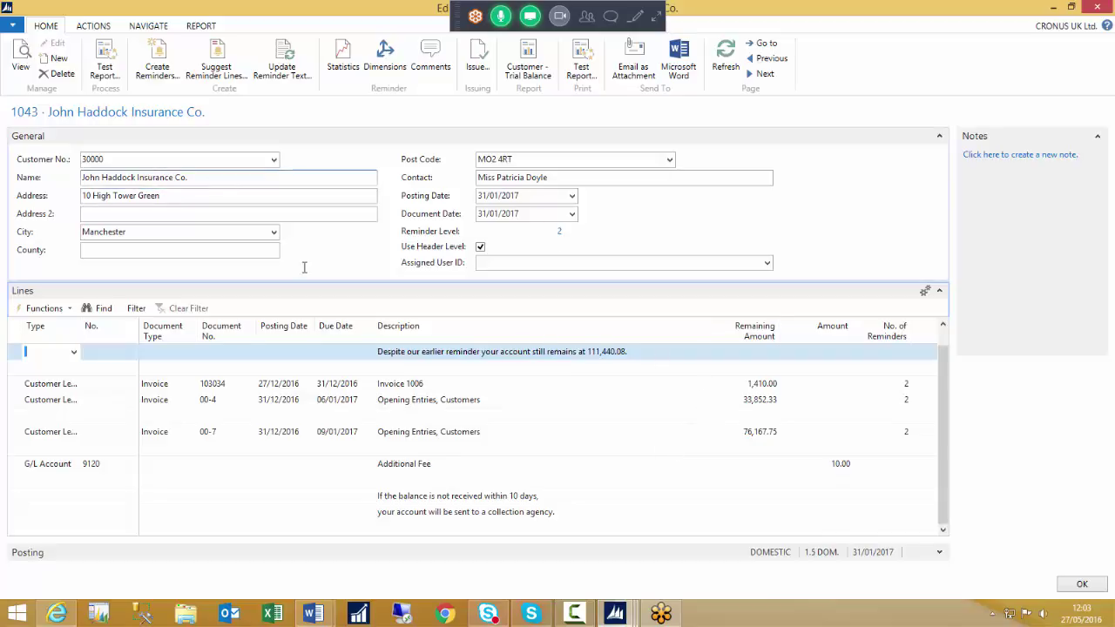
pyautogui.hotkey('ctrl', 'pagedown')
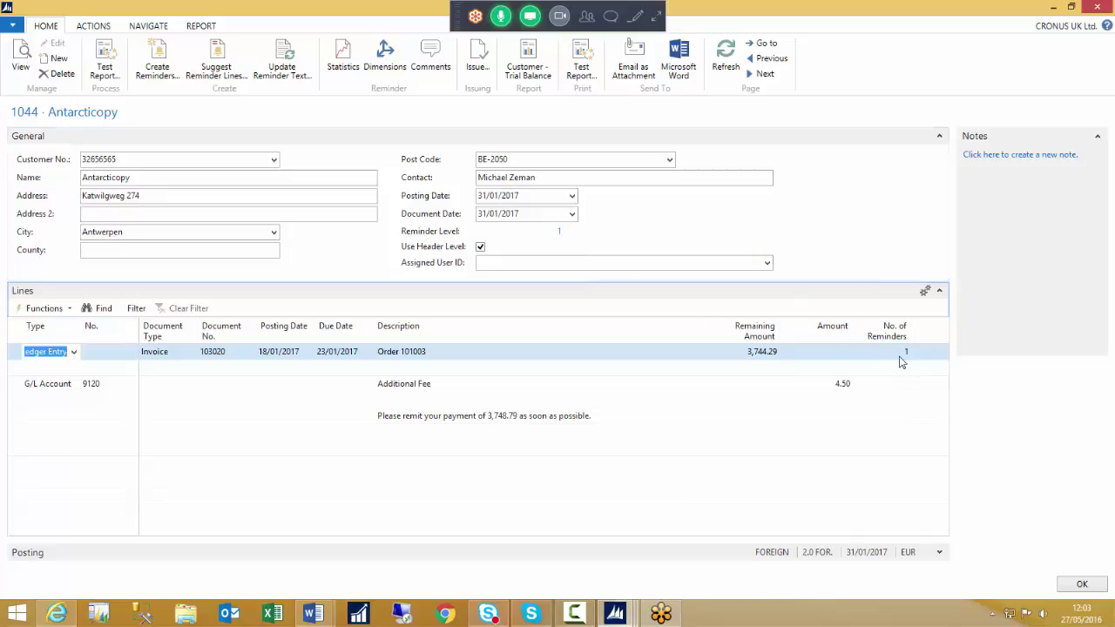
pyautogui.click(811, 388)
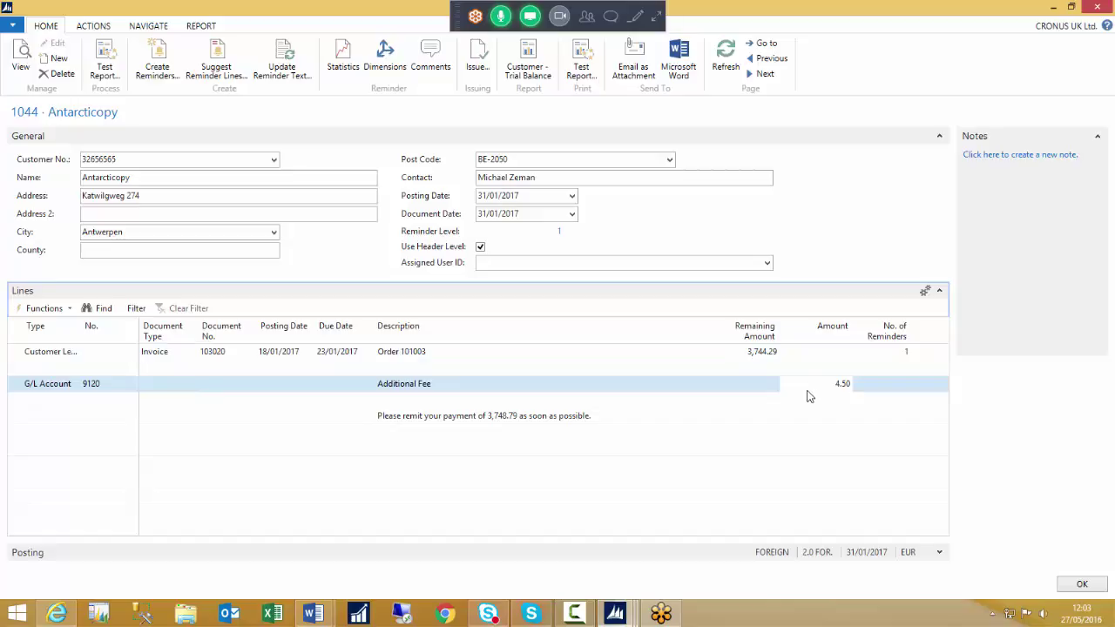
pyautogui.hotkey('ctrl', 'pagedown')
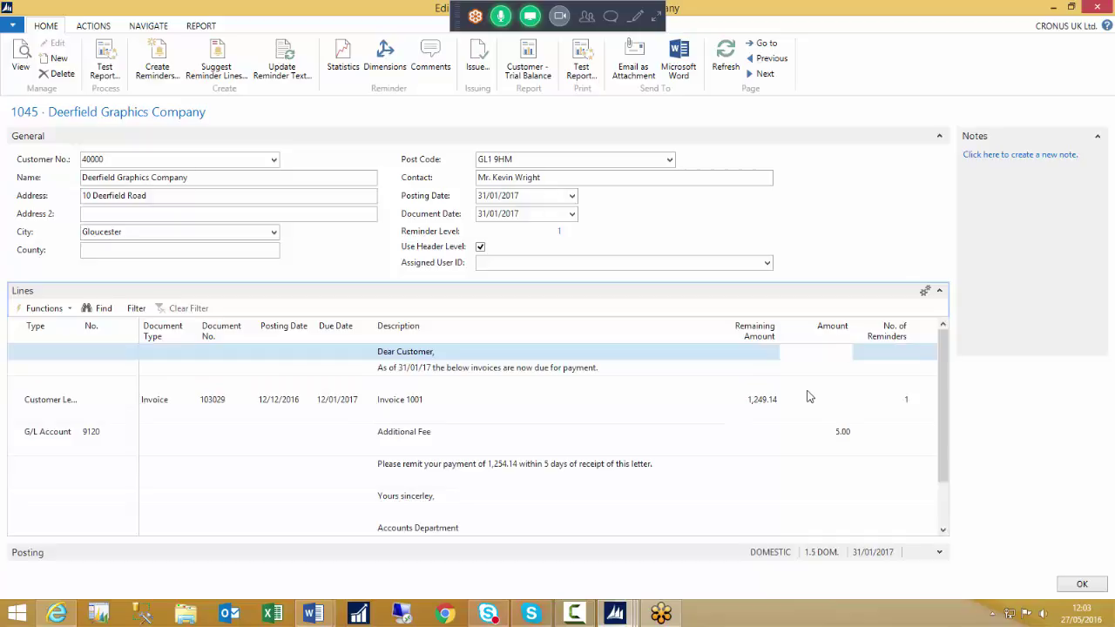
# Check the level, fee and ending text on the Autohaus Mielberg KG reminder and return to the Reminders list.
pyautogui.hotkey('ctrl', 'pagedown')
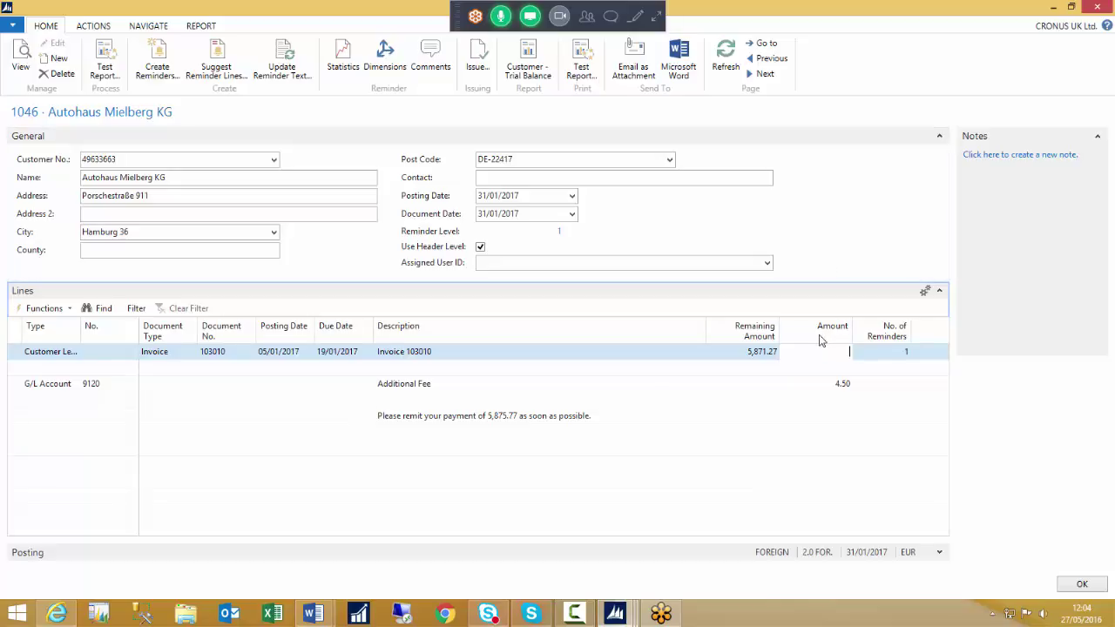
pyautogui.press('Escape')
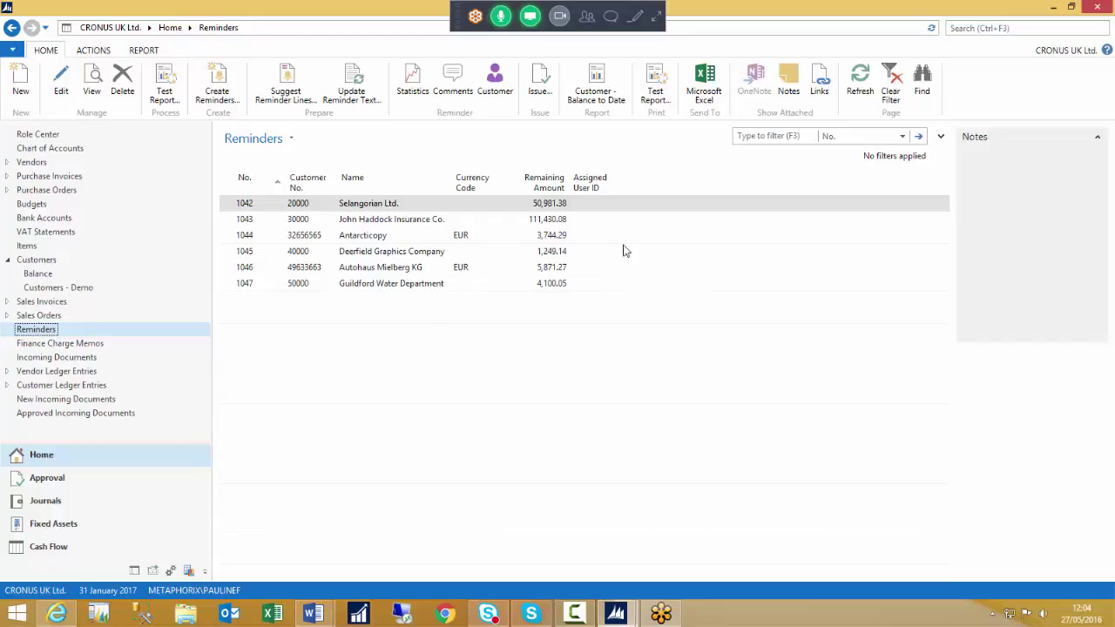
# Delete the Antarcticopy reminder from the Reminders list.
pyautogui.click(222, 236)
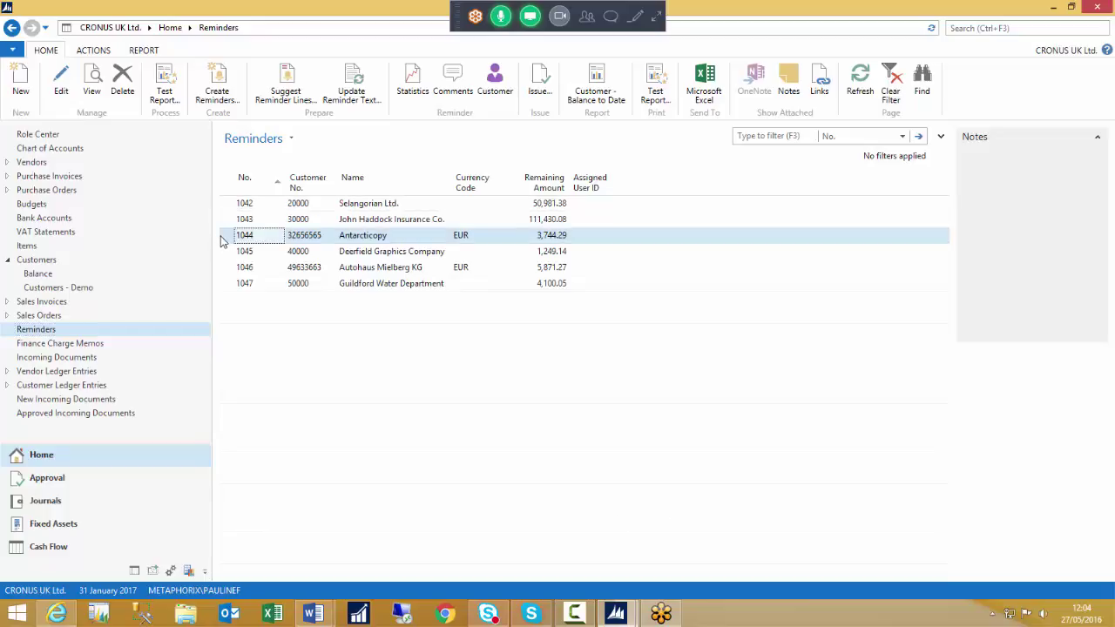
pyautogui.rightClick(233, 238)
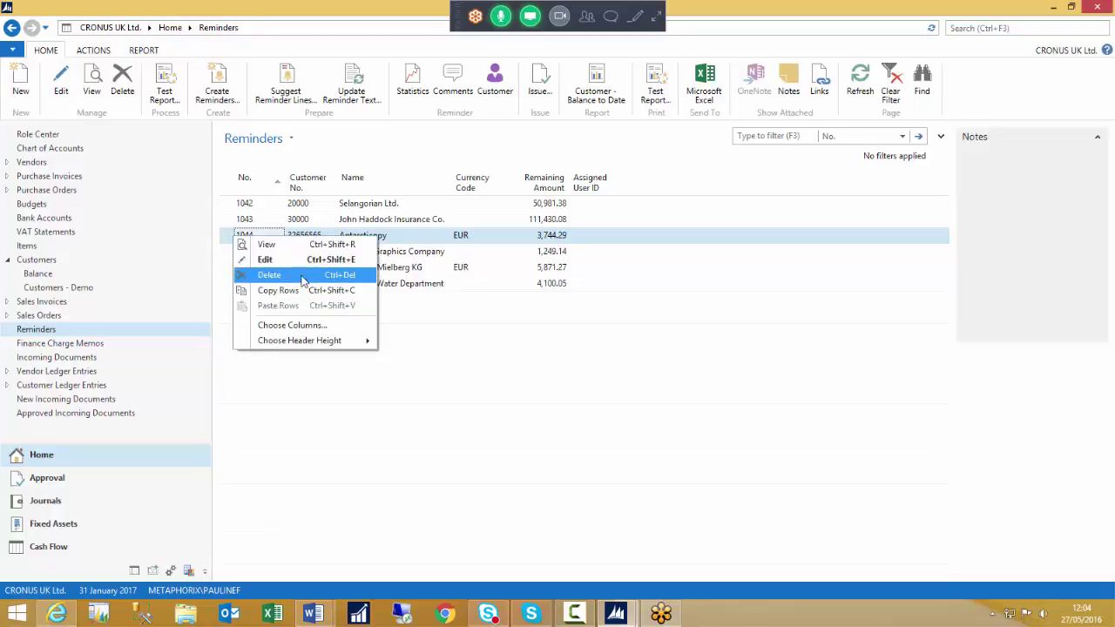
pyautogui.press('Escape')
pyautogui.click(578, 326)
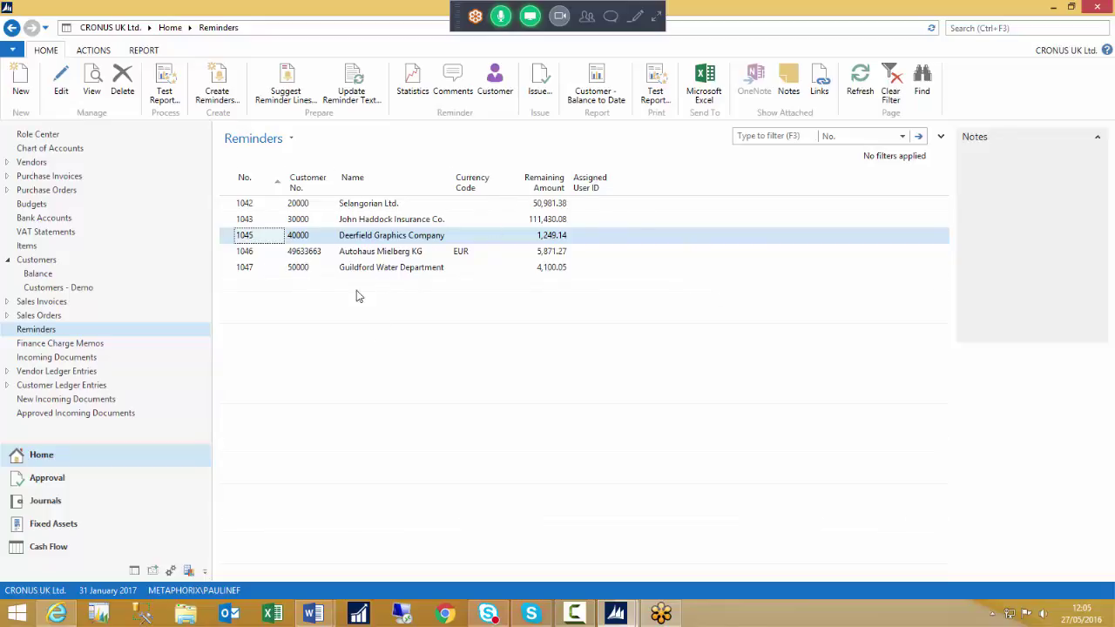
# Issue the Deerfield Graphics Company reminder with the Print option blank and Replace Posting Date disabled.
pyautogui.click(539, 83)
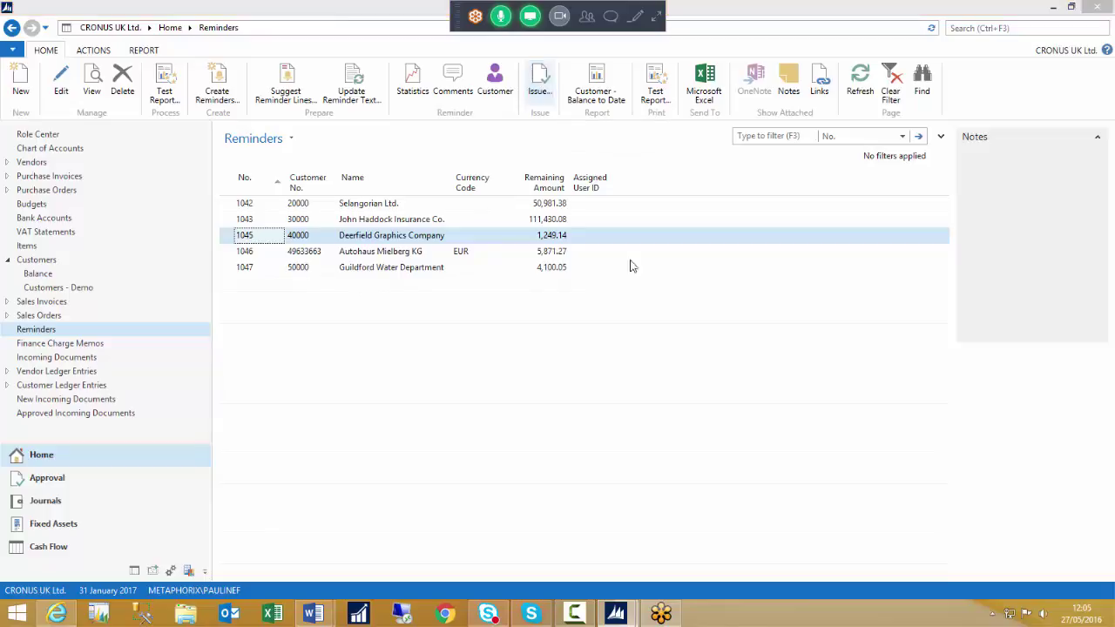
pyautogui.moveTo(179, 30); pyautogui.dragTo(552, 144)
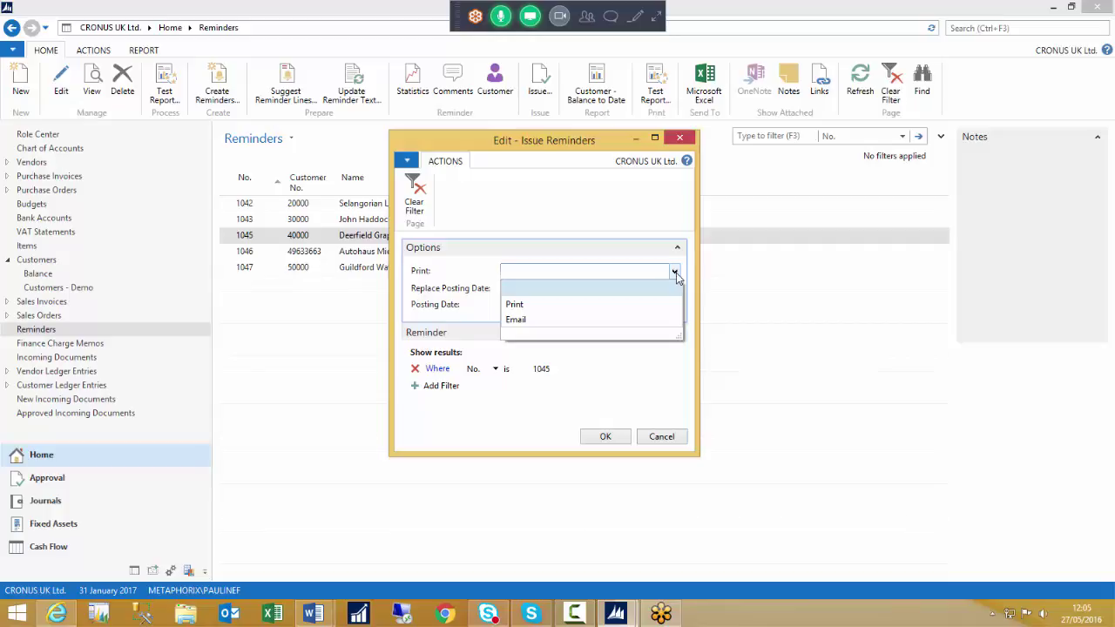
pyautogui.click(675, 276)
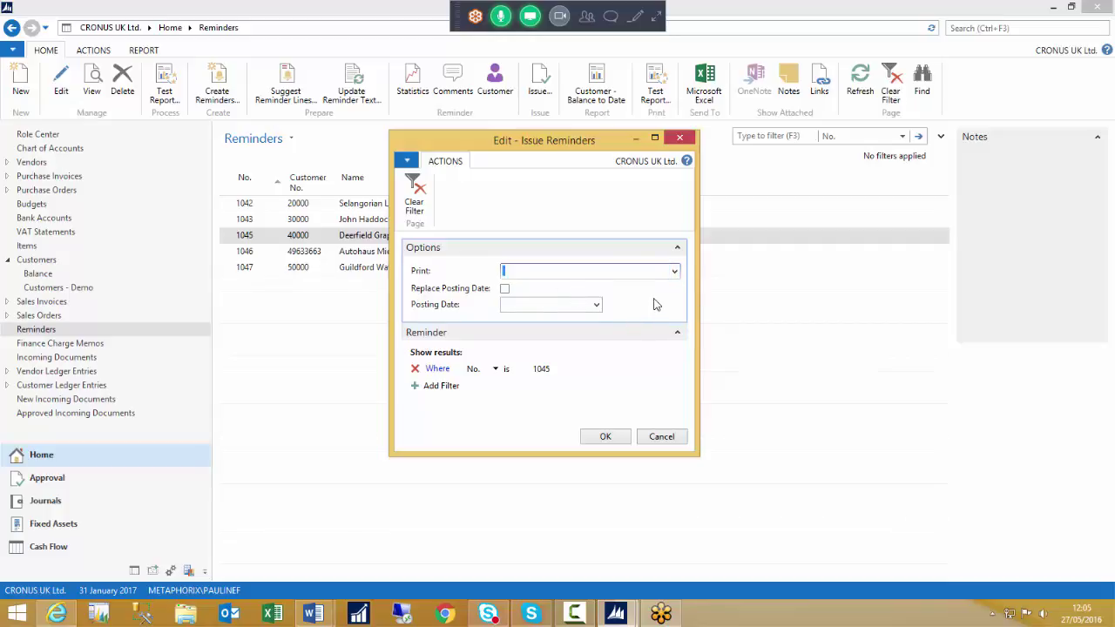
pyautogui.click(505, 289)
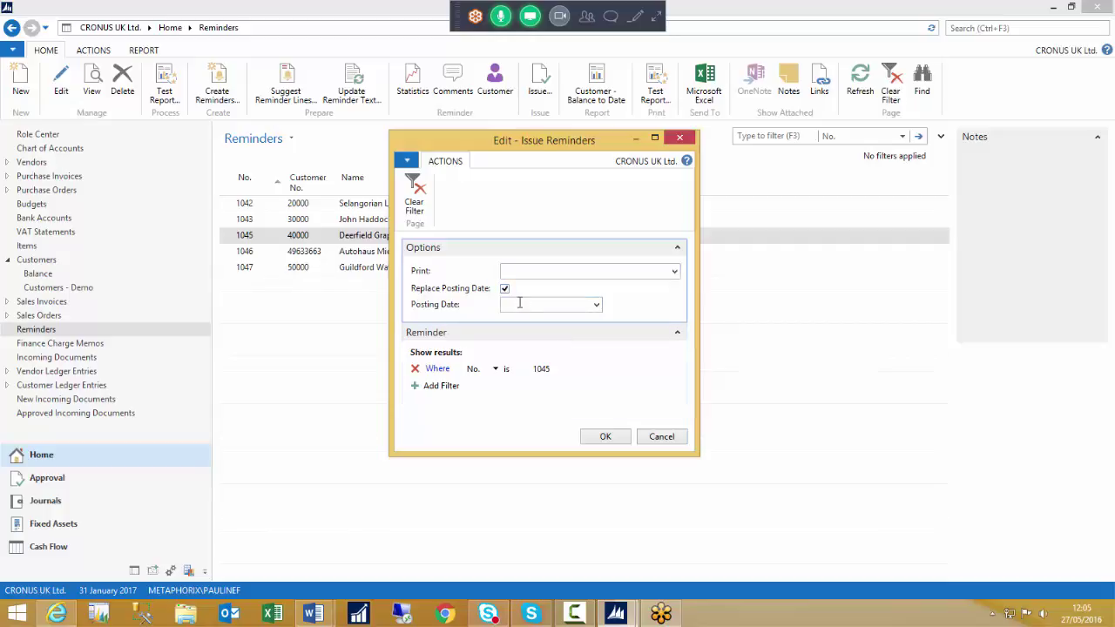
pyautogui.click(522, 303)
pyautogui.click(504, 289)
pyautogui.click(602, 437)
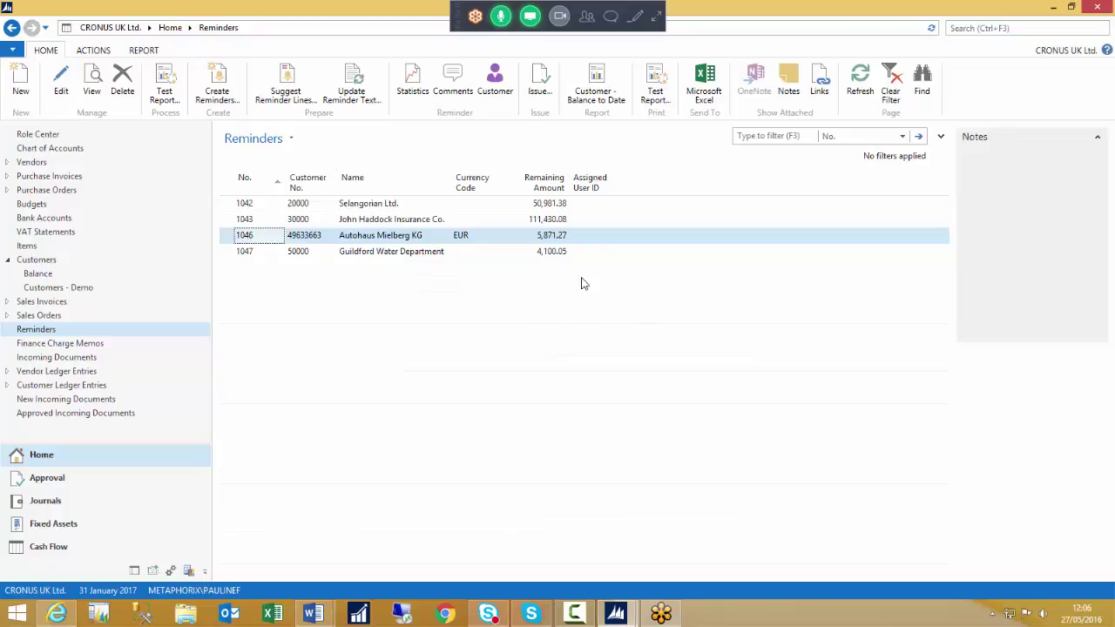
# Issue all remaining reminders in one batch by clearing the reminder number filter.
pyautogui.click(537, 80)
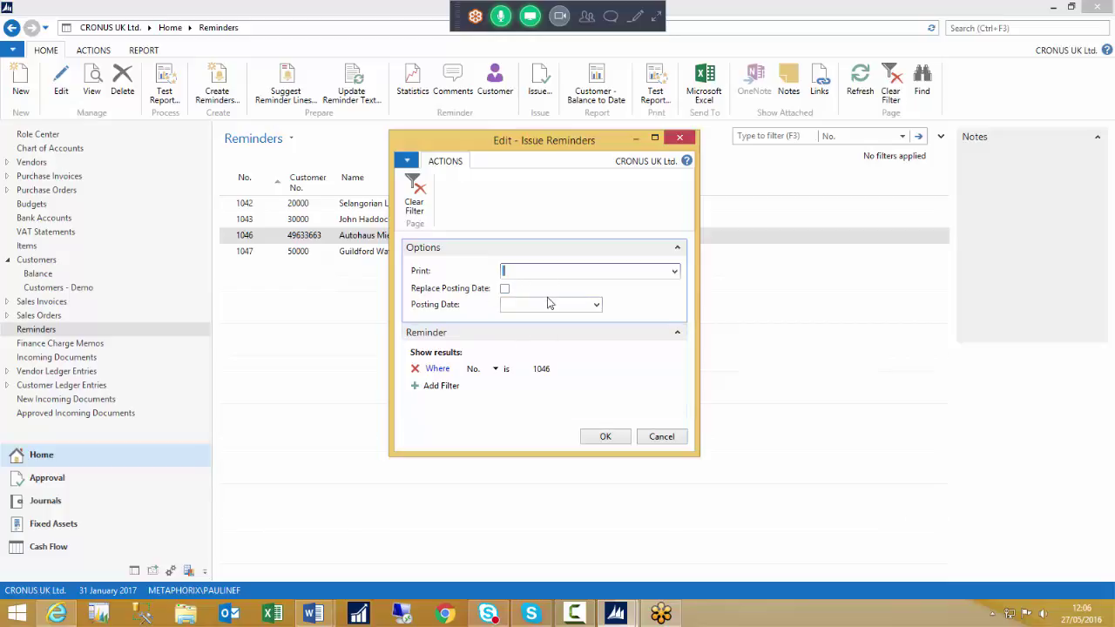
pyautogui.click(557, 369)
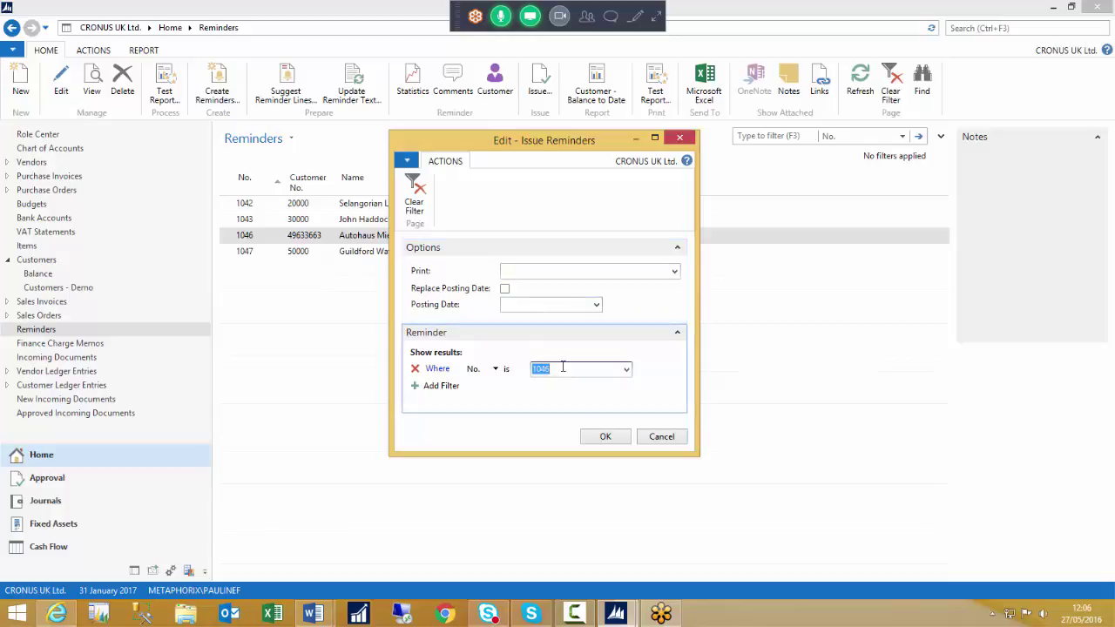
pyautogui.press('BackSpace')
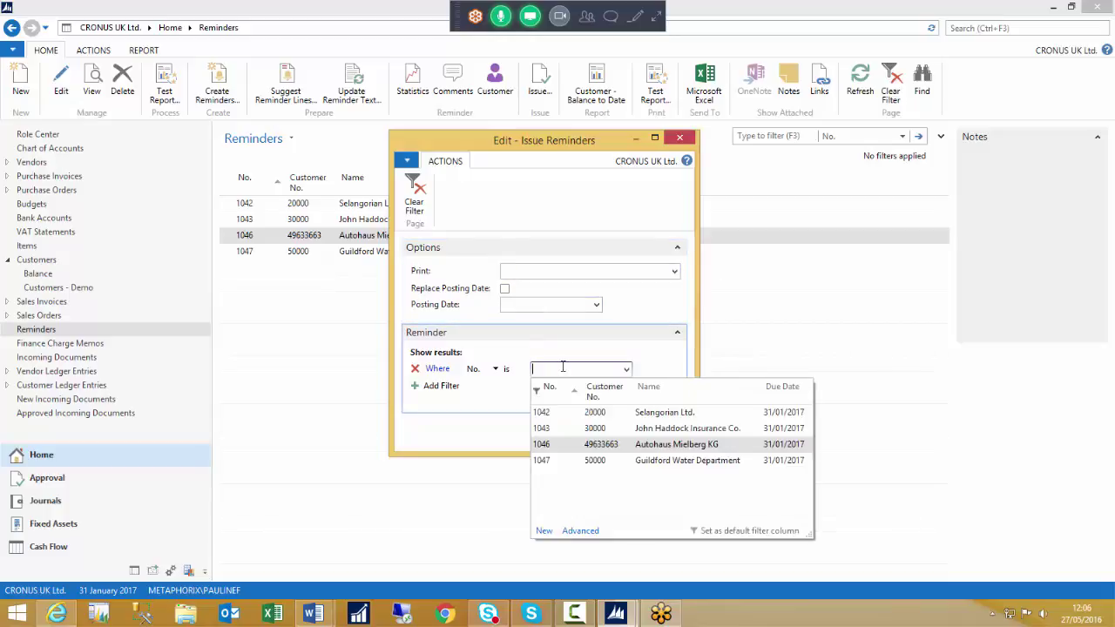
pyautogui.press('Tab')
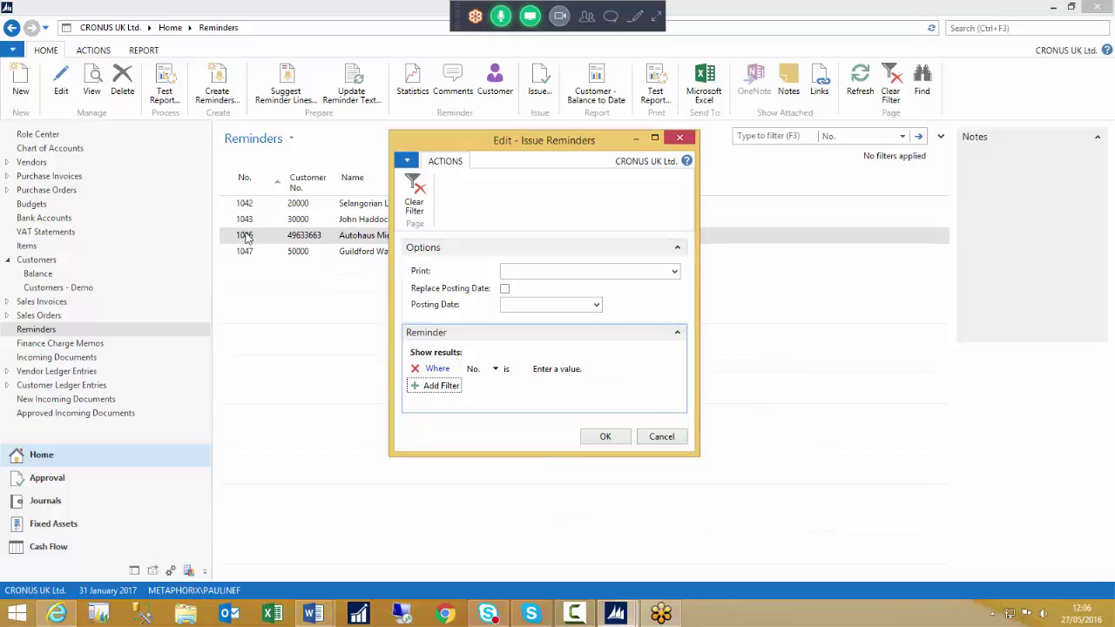
pyautogui.click(606, 438)
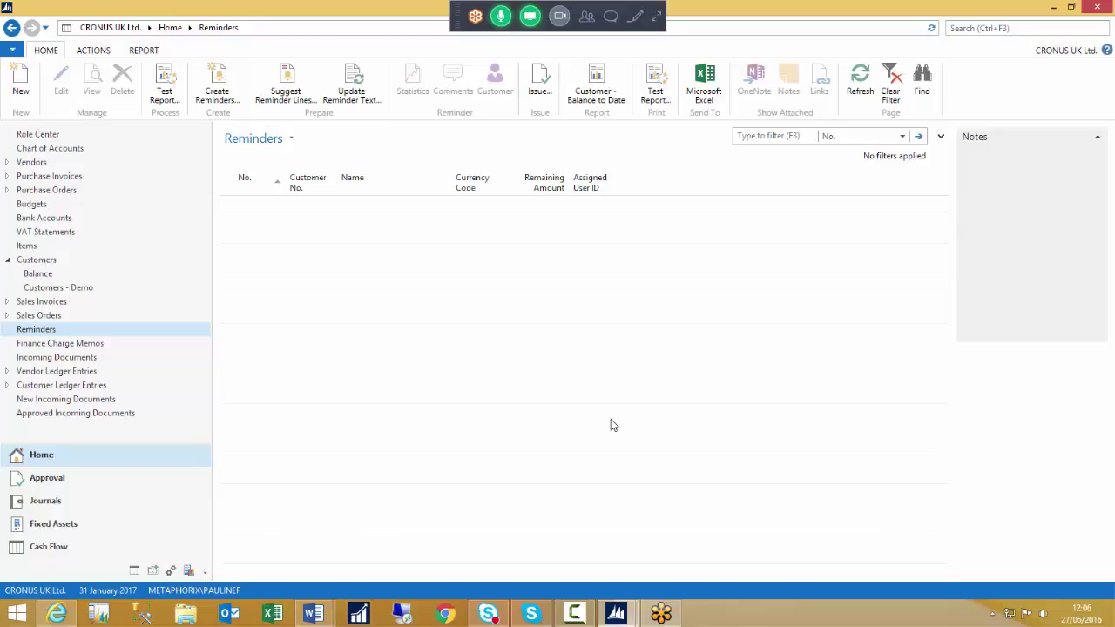
# Open the customer list and filter it by Name for JOHN.
pyautogui.click(37, 260)
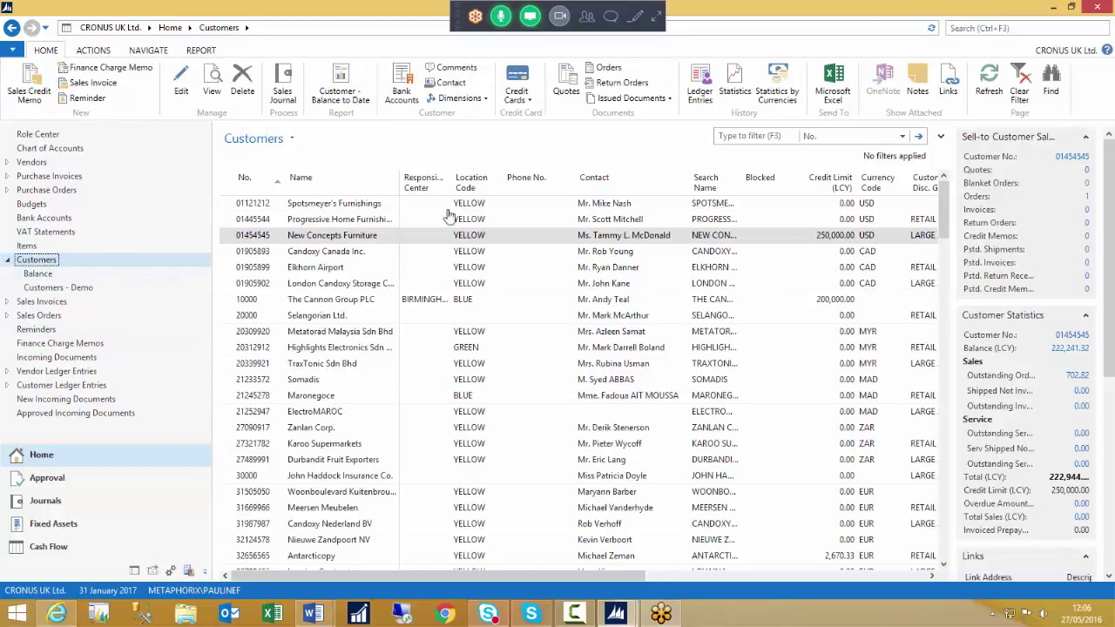
pyautogui.click(759, 138)
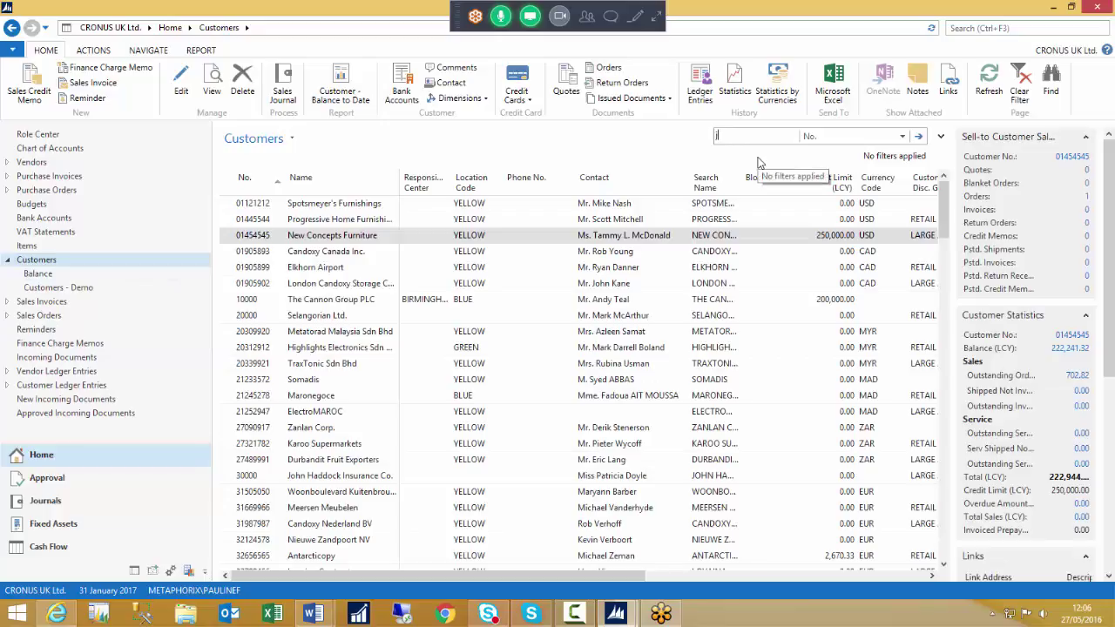
pyautogui.press('Return')
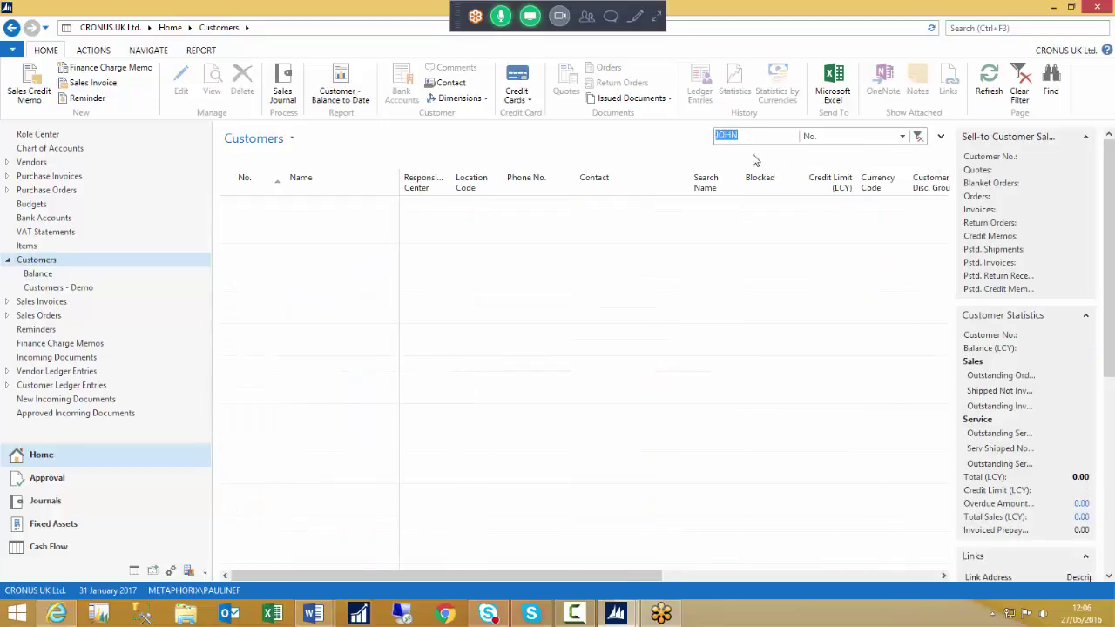
pyautogui.click(902, 136)
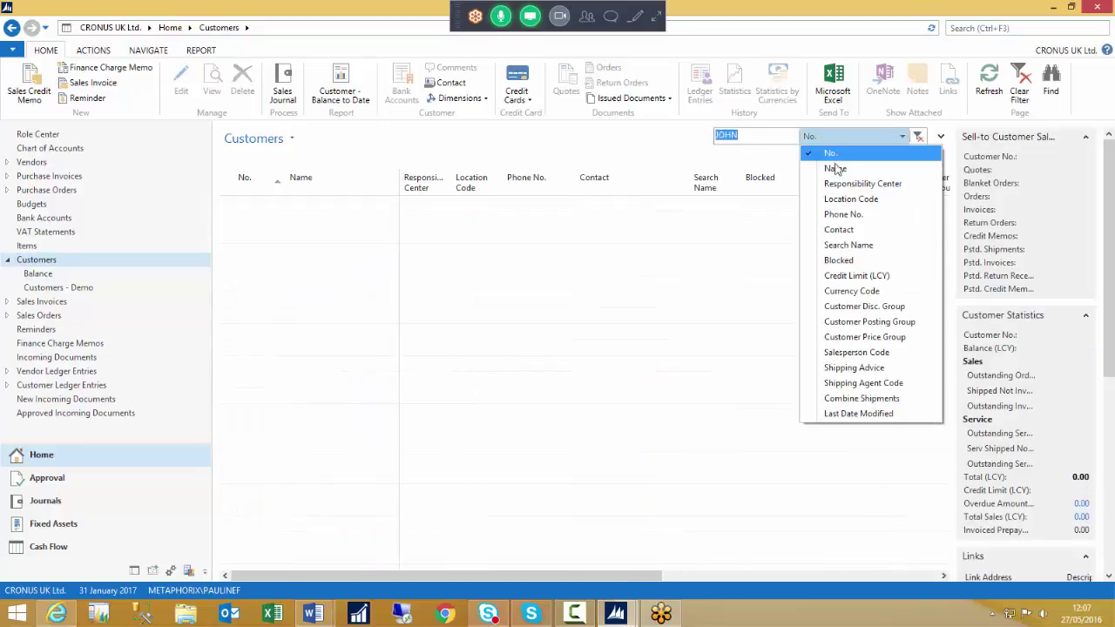
pyautogui.click(842, 167)
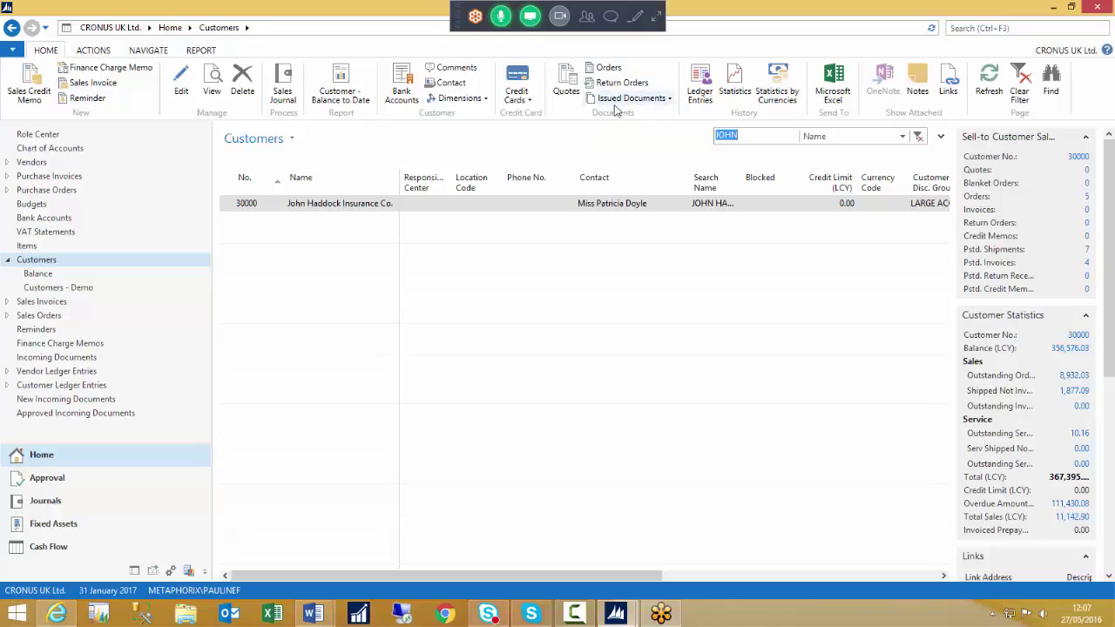
# Open the issued reminders for John Haddock Insurance Co., widen the list window and view the older level 1 reminder.
pyautogui.click(670, 98)
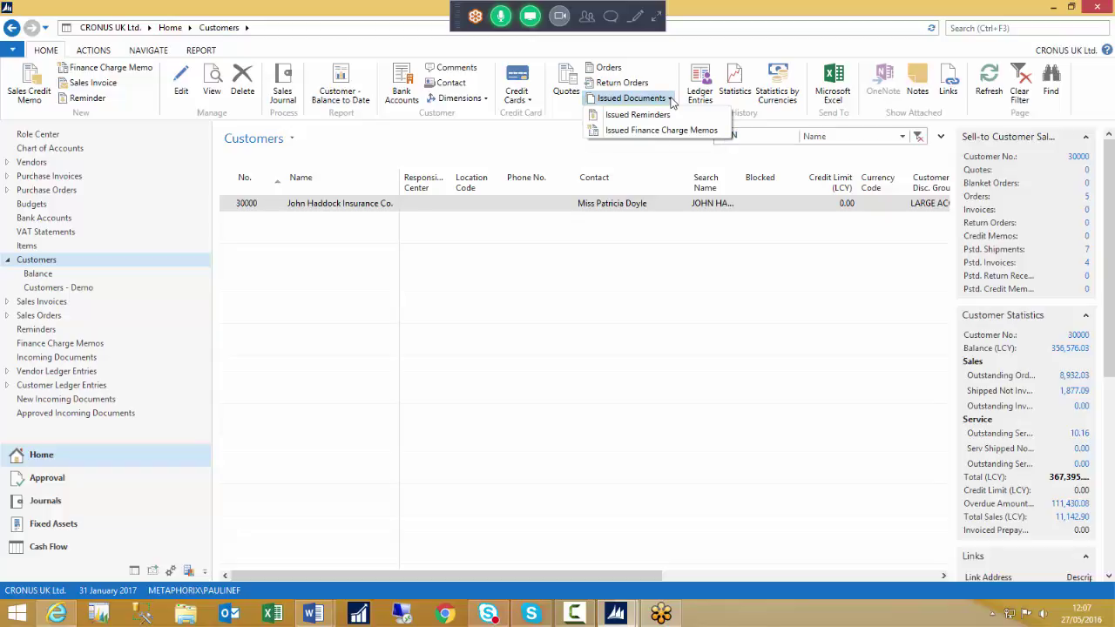
pyautogui.click(629, 119)
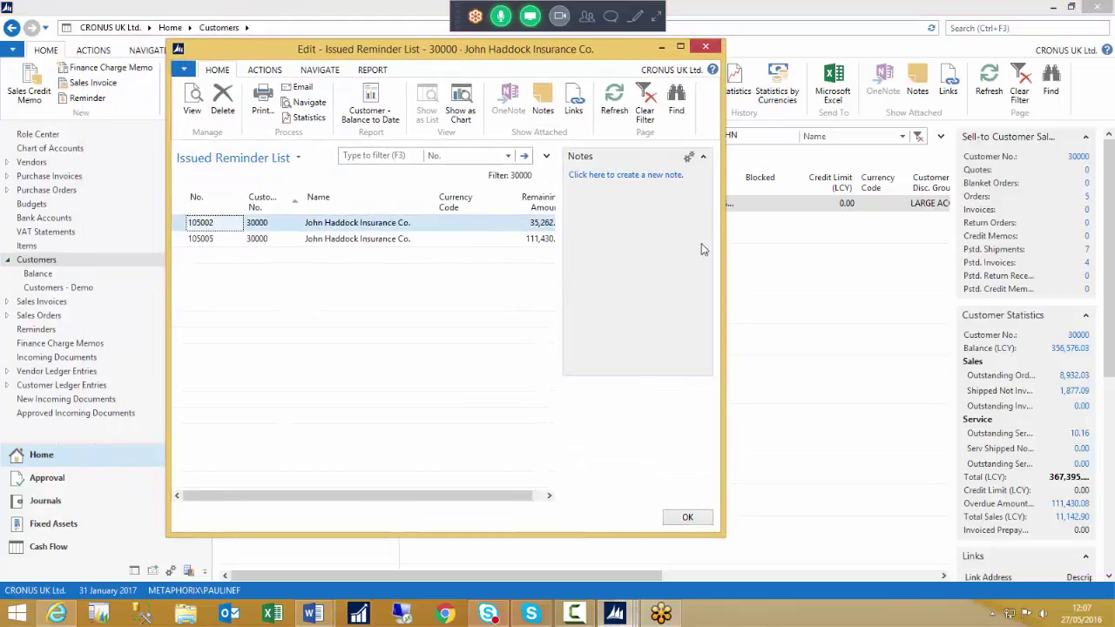
pyautogui.moveTo(723, 232); pyautogui.dragTo(914, 232)
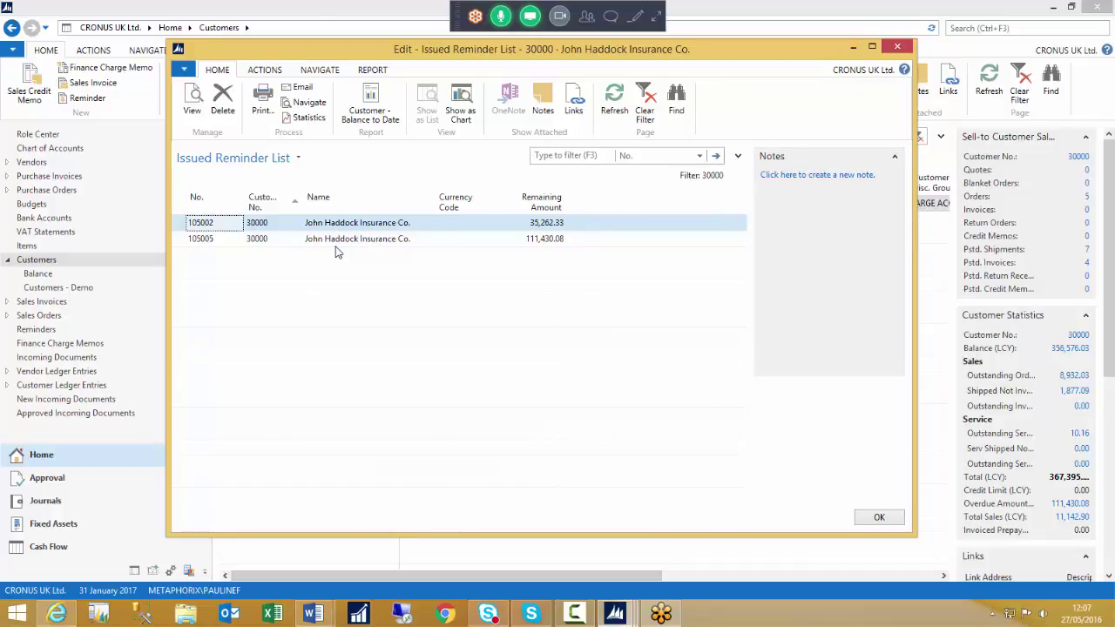
pyautogui.click(193, 101)
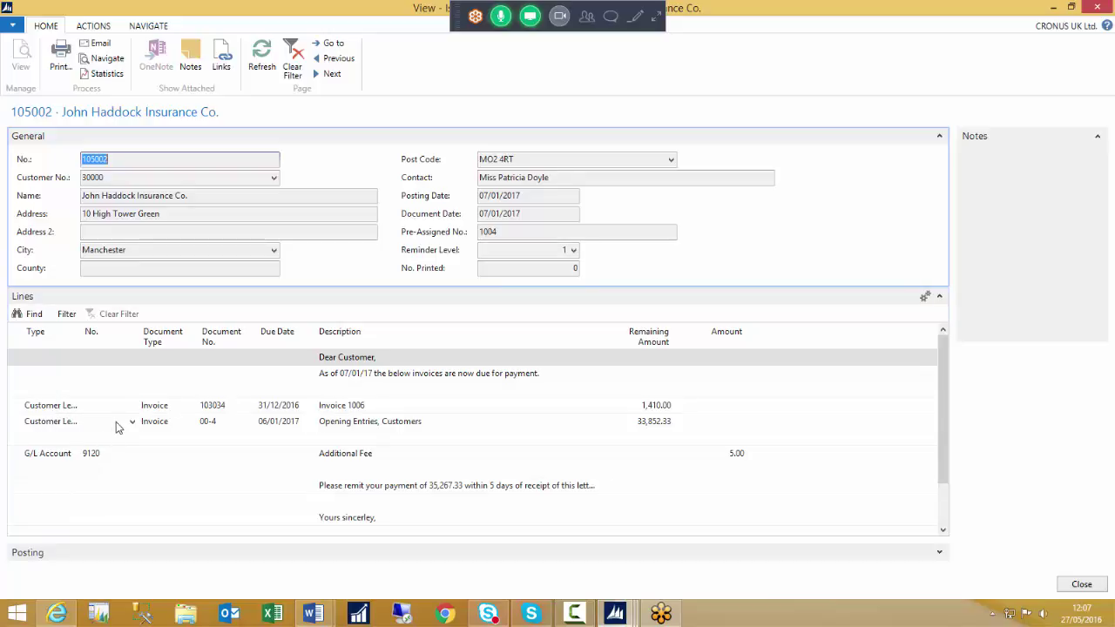
pyautogui.press('Escape')
# View the level 2 issued reminder dated 31/01/2017 and examine its opening entries invoice line due 09/01/2017.
pyautogui.click(212, 244)
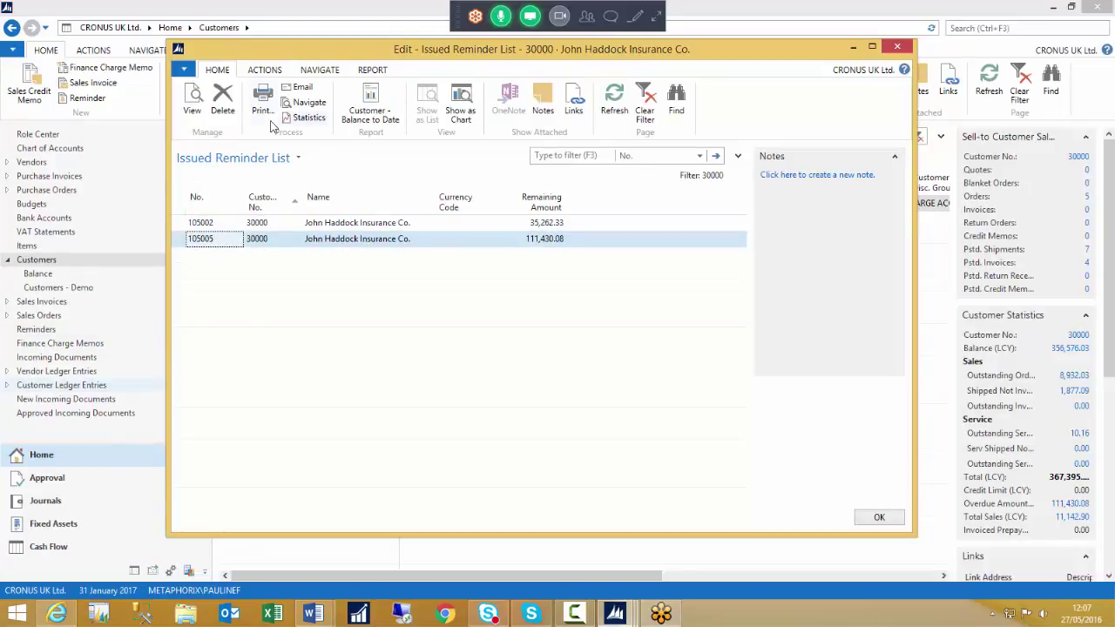
pyautogui.click(192, 101)
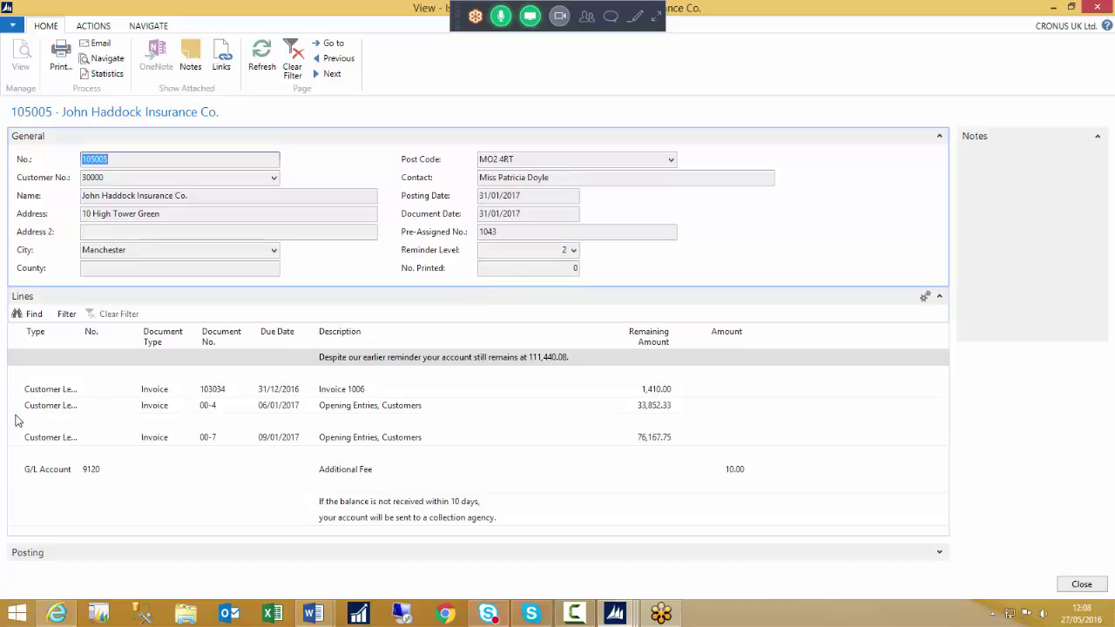
pyautogui.click(23, 440)
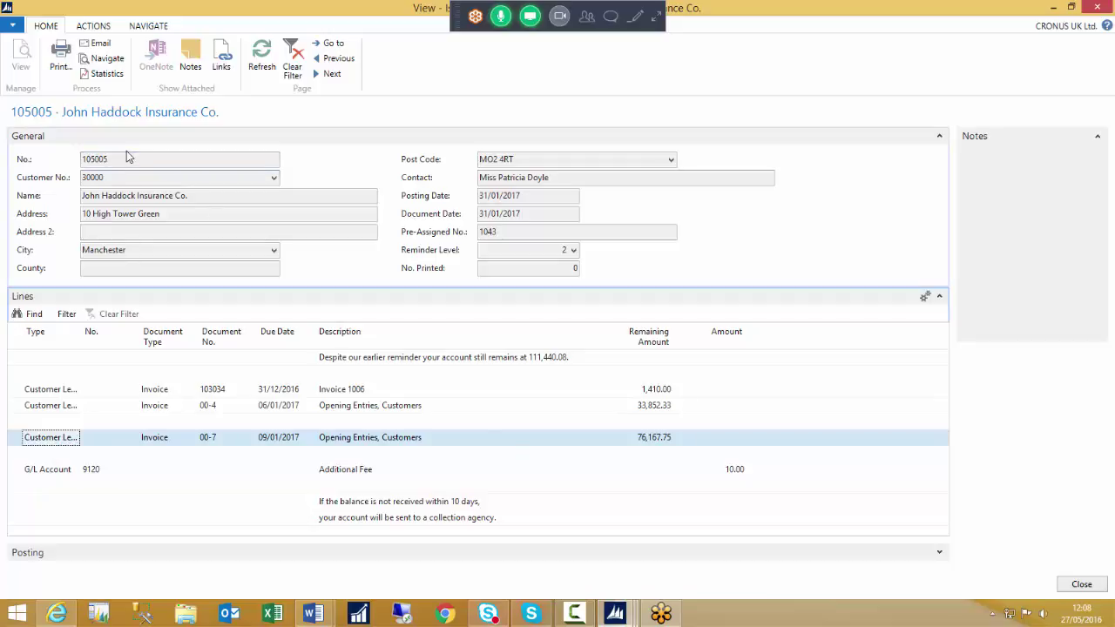
# Preview the printed level 2 reminder in a maximised window, close it and the issued reminders, and return to the Reminders list.
pyautogui.click(61, 52)
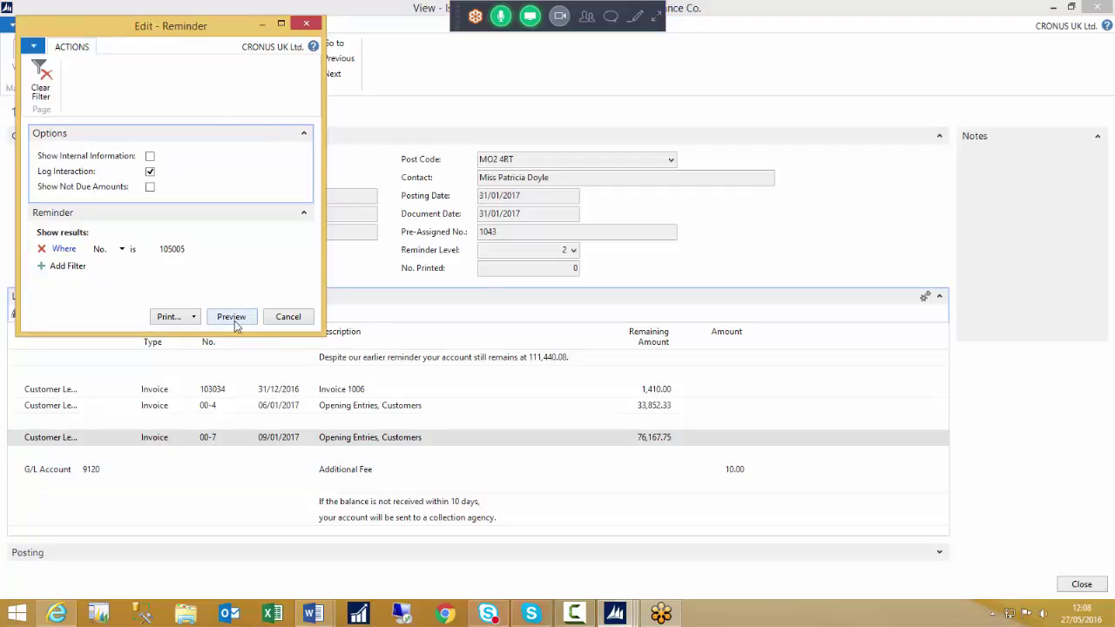
pyautogui.click(234, 319)
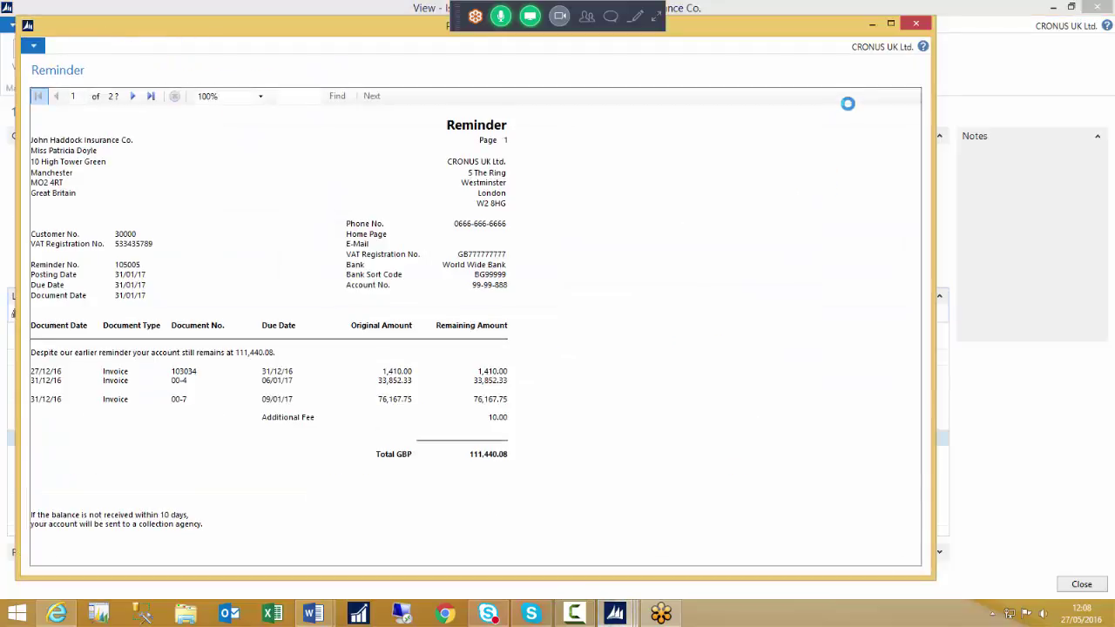
pyautogui.doubleClick(349, 23)
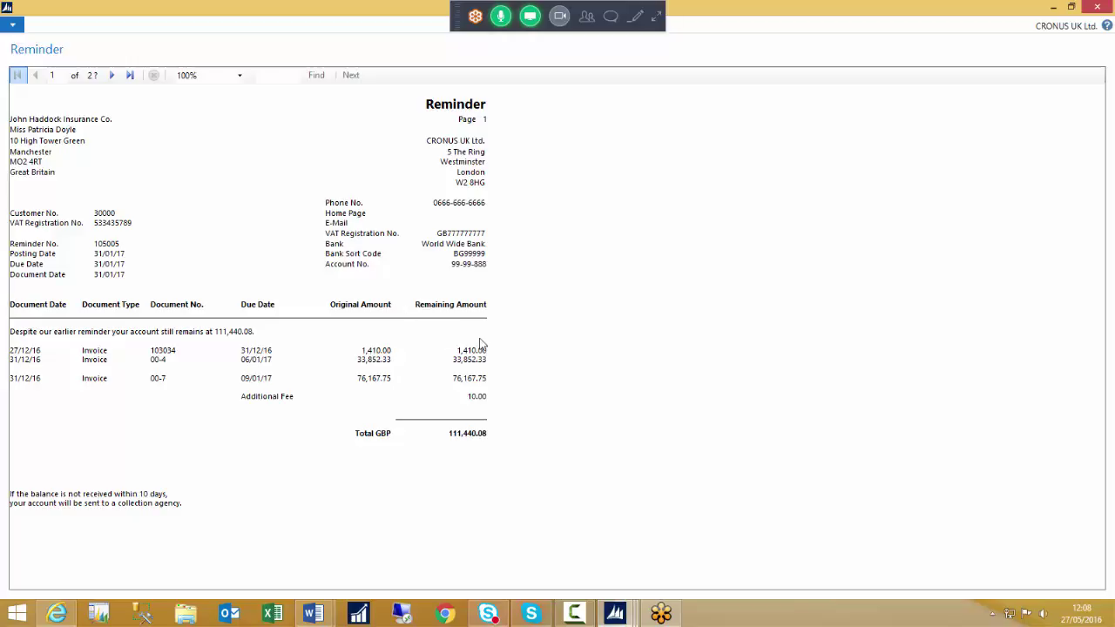
pyautogui.press('Escape')
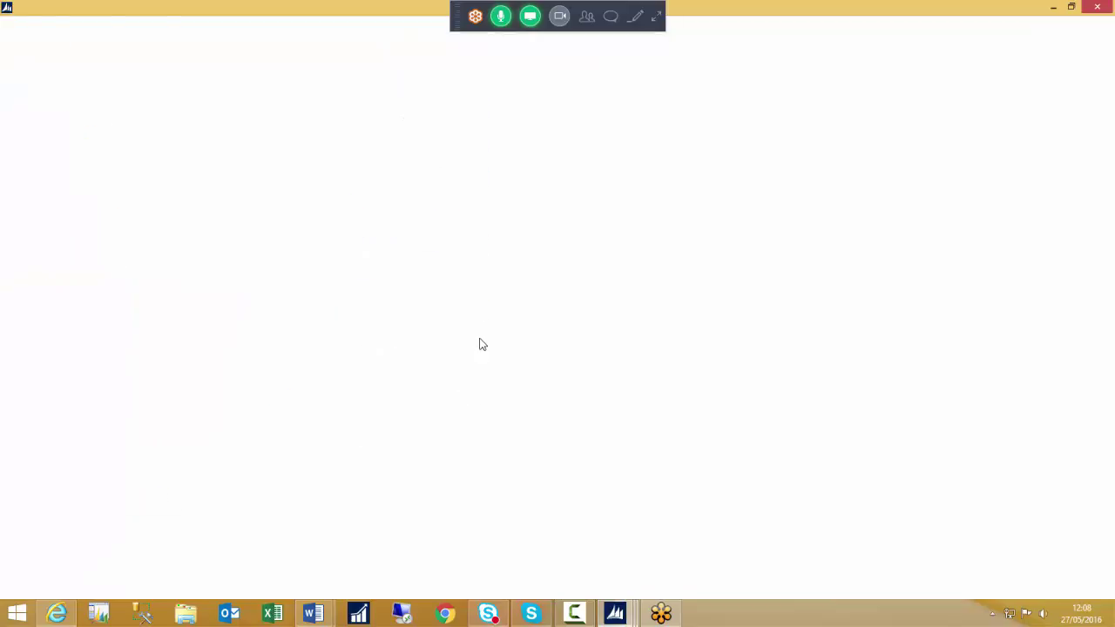
pyautogui.press('Escape')
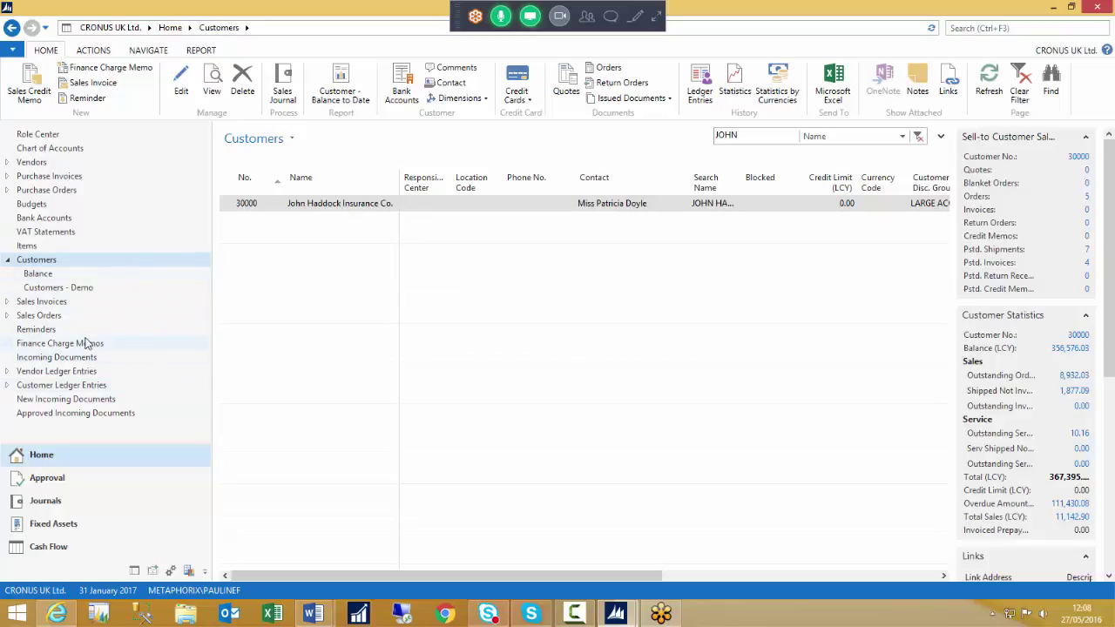
pyautogui.click(44, 331)
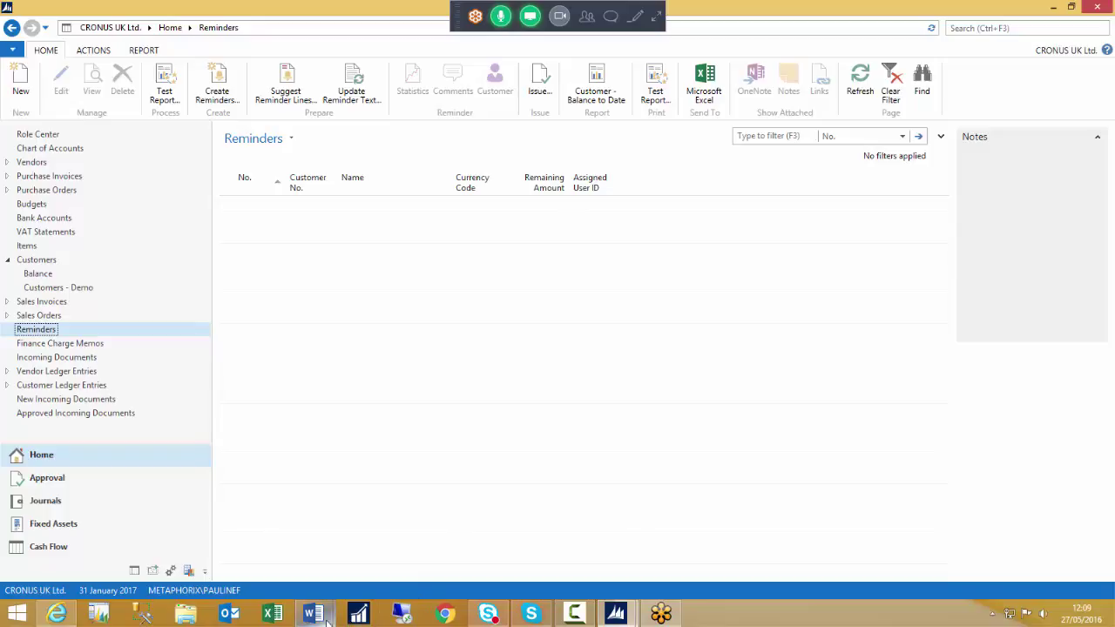
# Switch to the Word agenda and review its topics from Credit Warnings through to Reminder Letters.
pyautogui.moveTo(314, 613)
pyautogui.click(461, 527)
pyautogui.scroll(10, 651, 277)
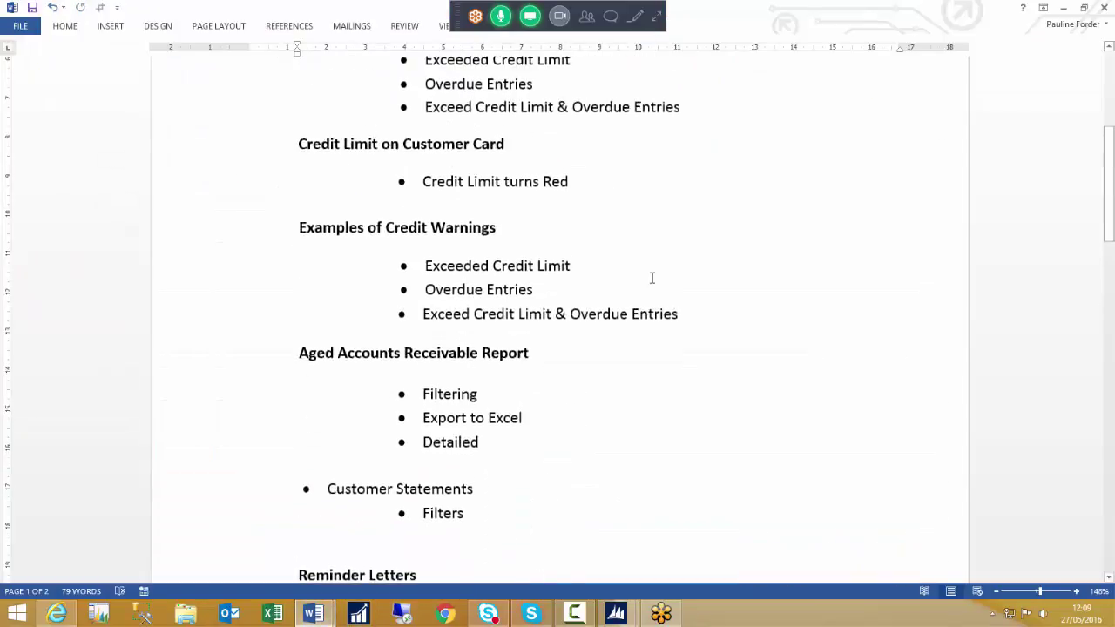
pyautogui.scroll(-3, 651, 277)
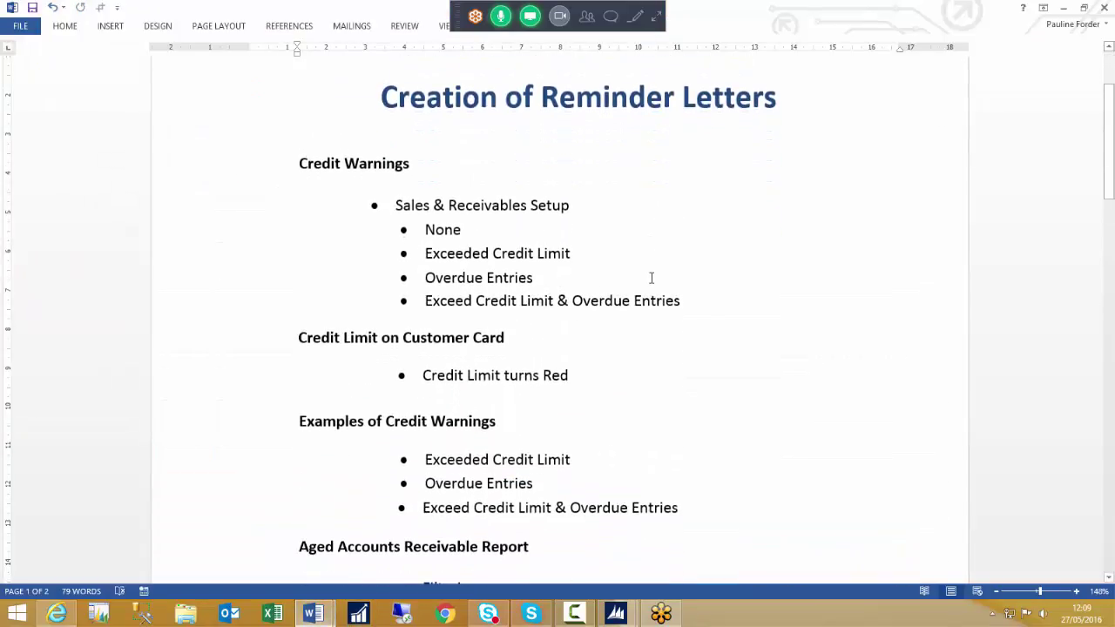
pyautogui.scroll(-1, 652, 277)
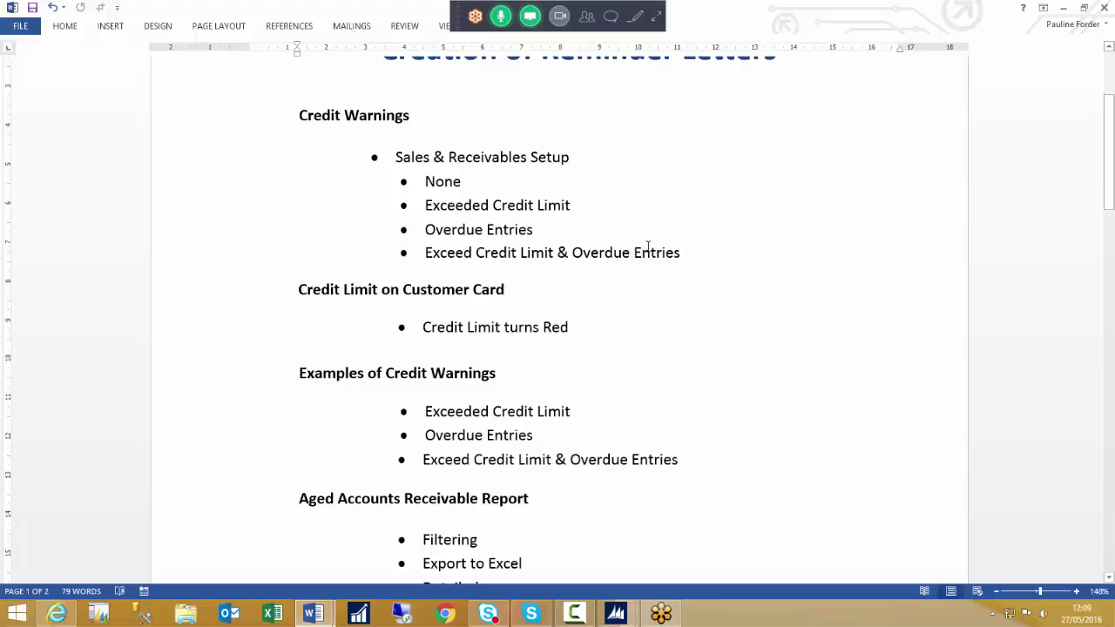
pyautogui.scroll(-2, 649, 246)
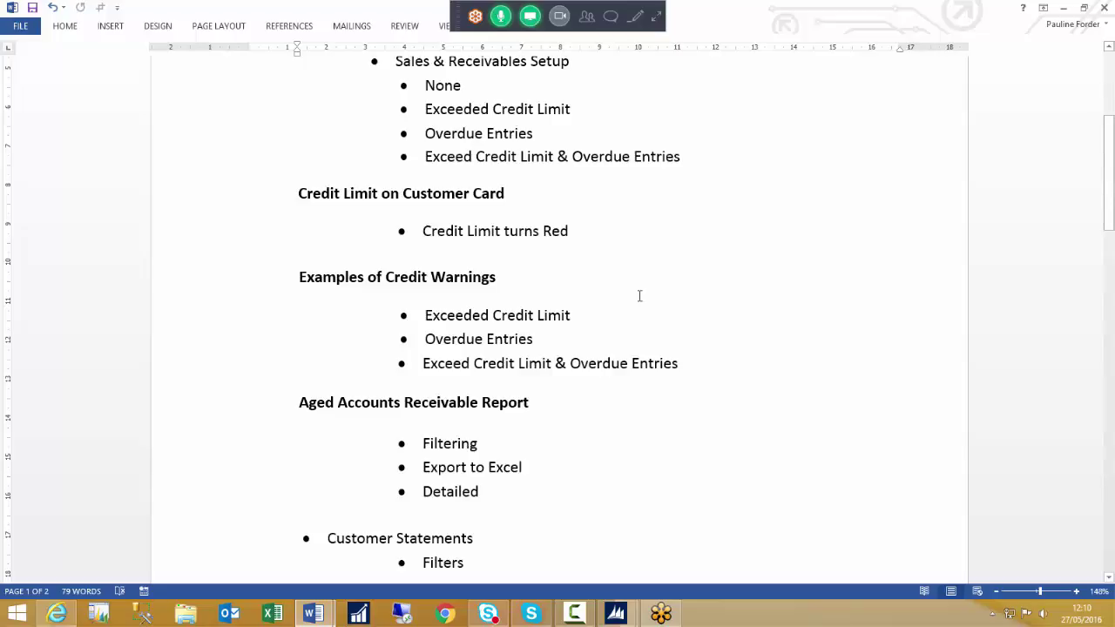
pyautogui.scroll(-3, 639, 297)
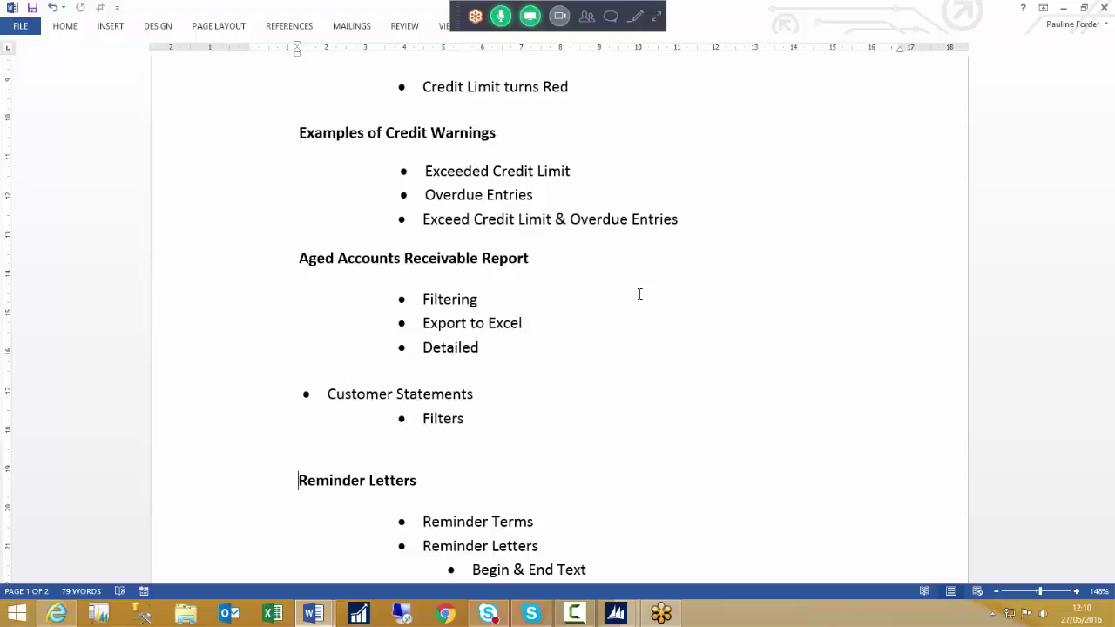
pyautogui.scroll(-2, 640, 294)
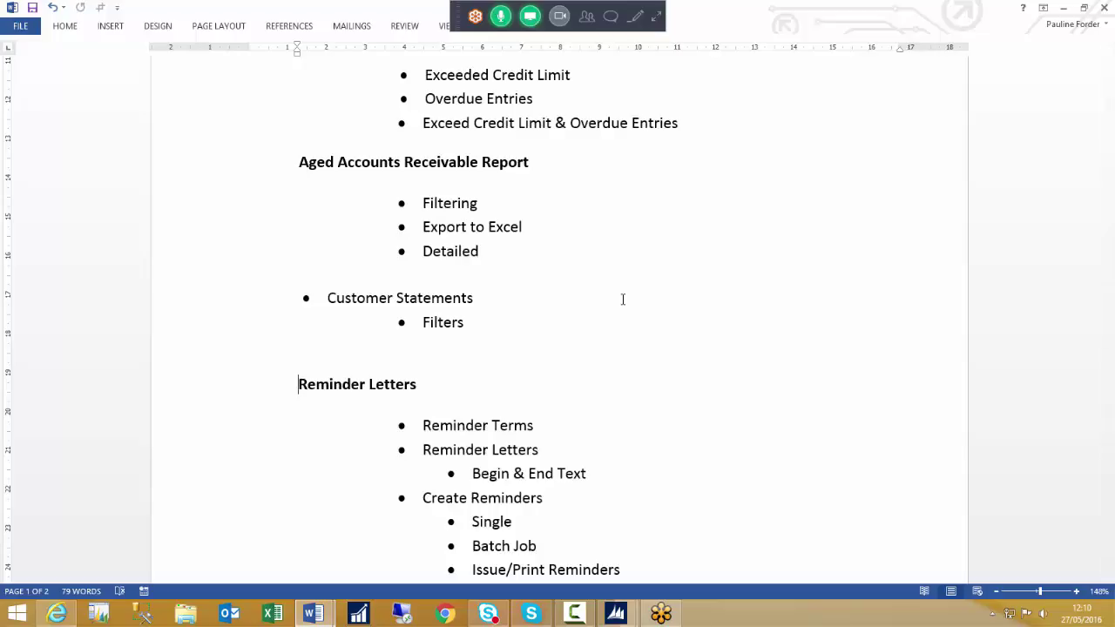
pyautogui.scroll(-3, 623, 300)
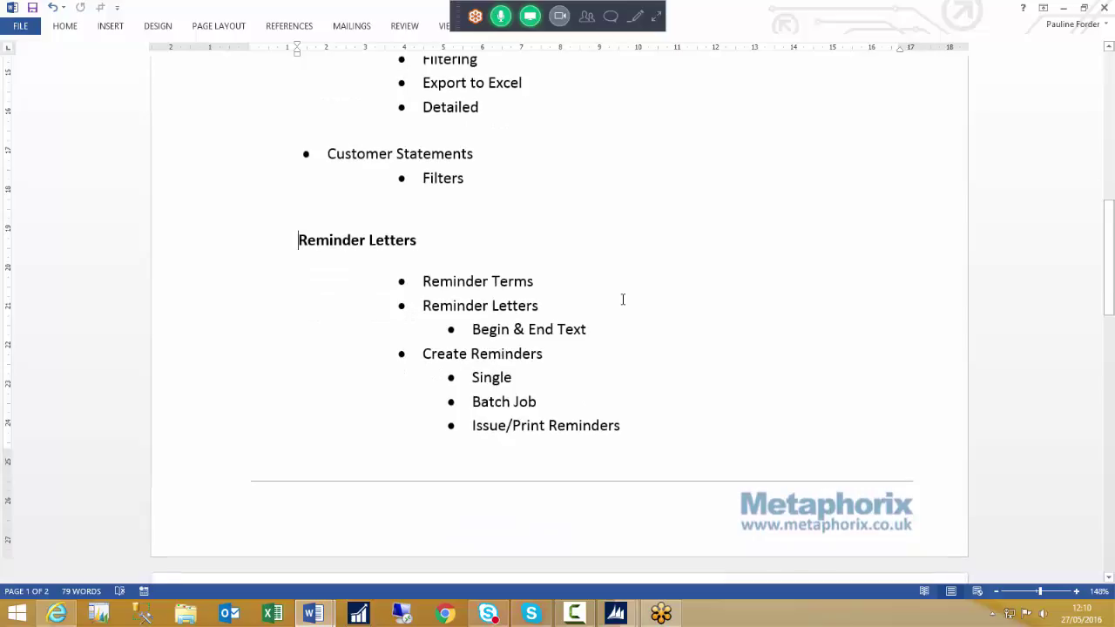